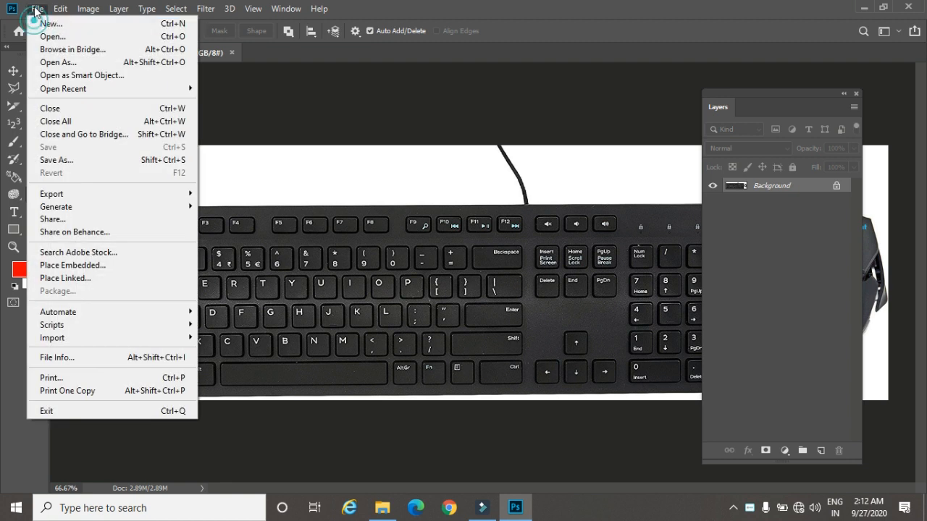
- Create a new document from the Landscape, 5 x 7 photo preset and move the Layers panel clear of the canvas
{"action": "left_click", "coordinate": [35, 10]}
{"action": "key", "text": "ctrl+n"}
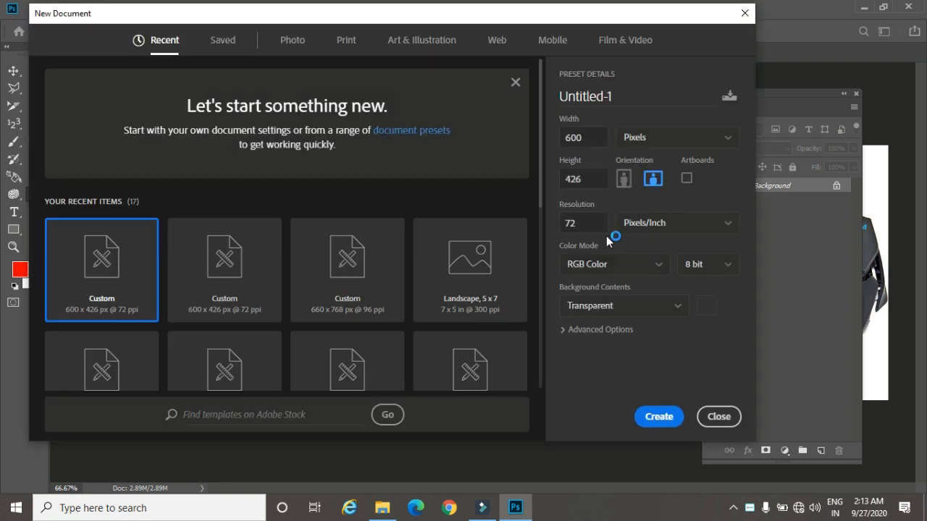
{"action": "left_click", "coordinate": [293, 40]}
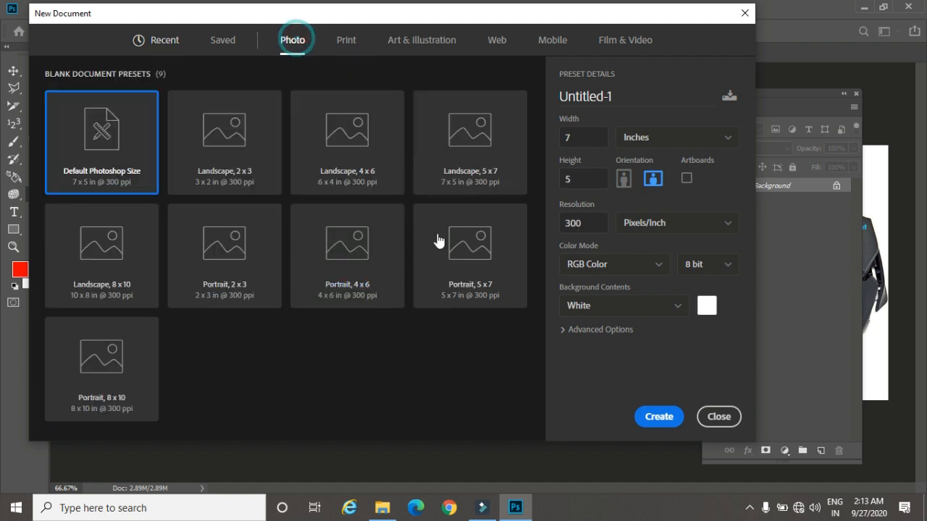
{"action": "left_click", "coordinate": [478, 156]}
{"action": "left_click", "coordinate": [656, 419]}
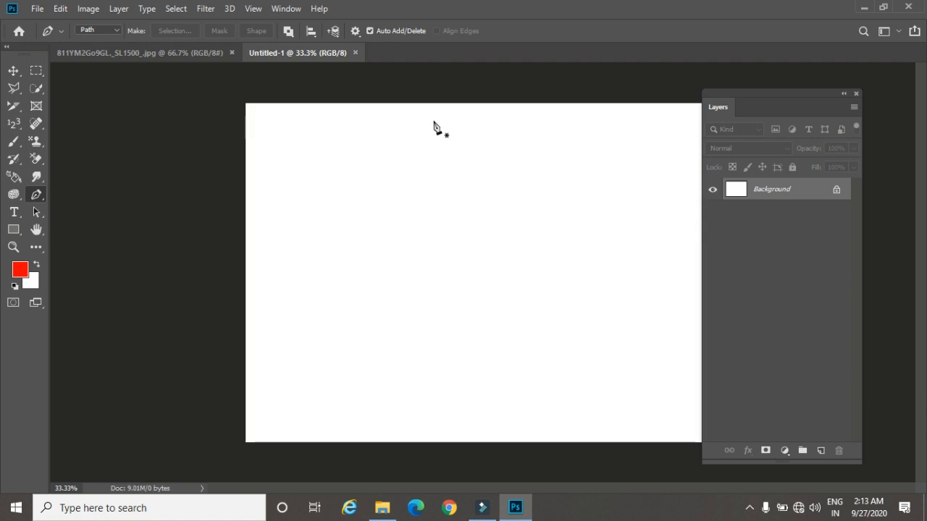
{"action": "left_click_drag", "start_coordinate": [736, 97], "coordinate": [796, 89]}
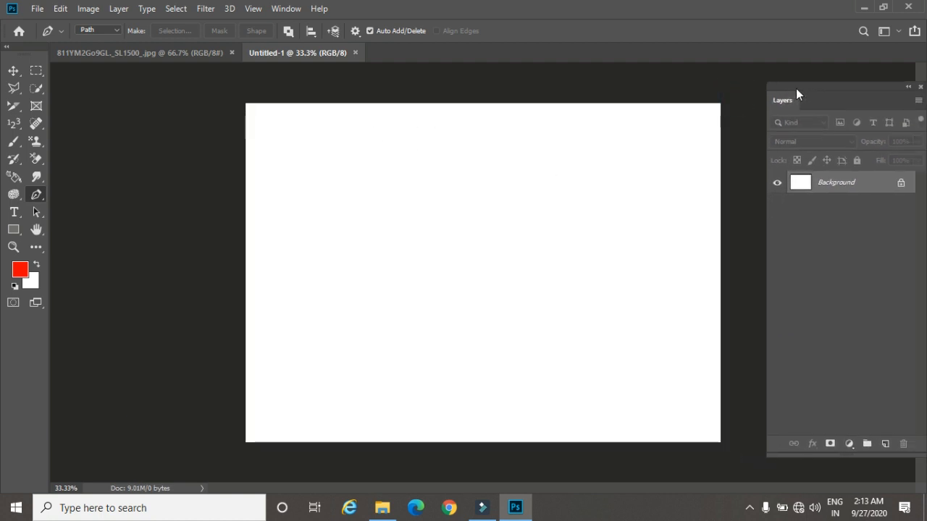
- Draw a closed, curved crescent-like path with four anchor points in the canvas's upper left, using the Pen tool in Path mode
{"action": "right_click", "coordinate": [37, 195]}
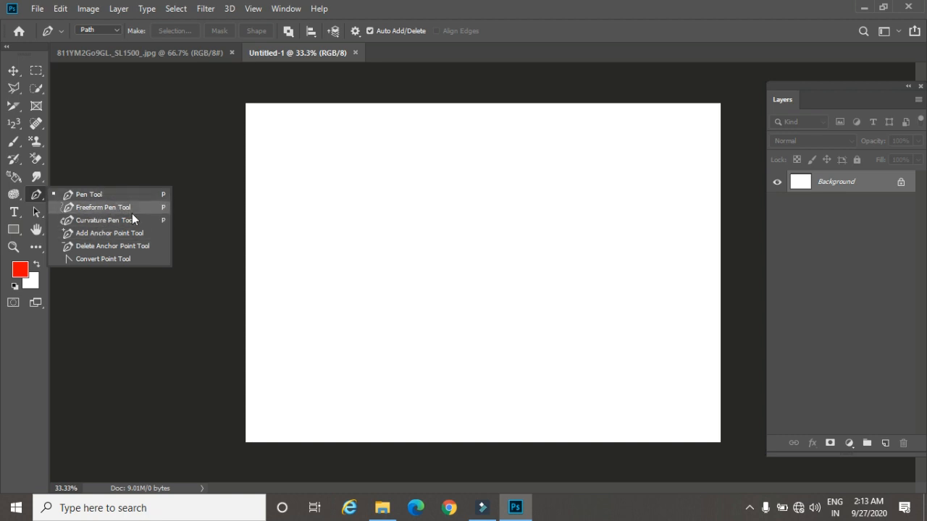
{"action": "left_click", "coordinate": [89, 192]}
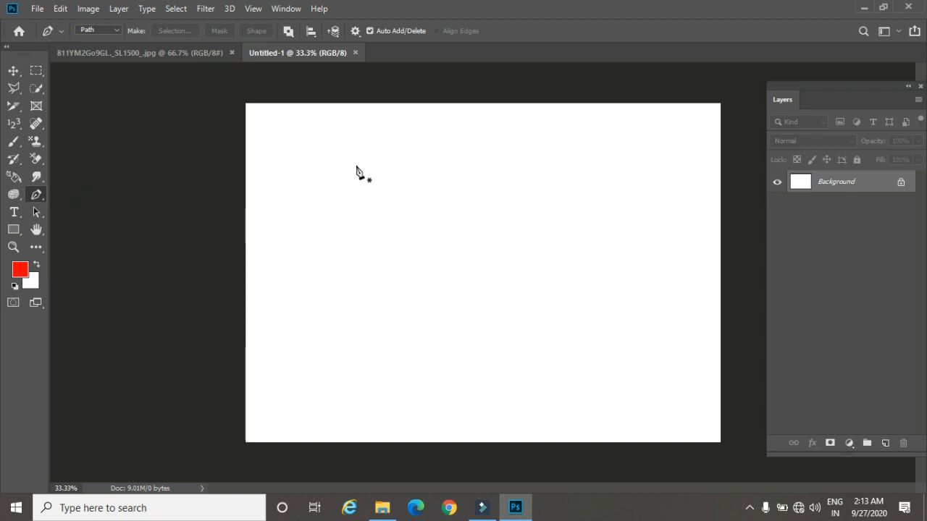
{"action": "left_click", "coordinate": [113, 29]}
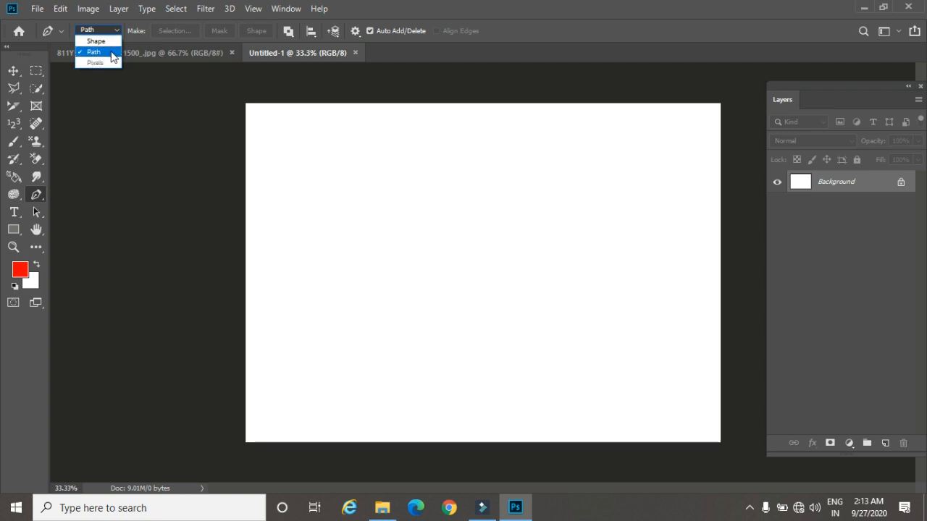
{"action": "left_click", "coordinate": [347, 185]}
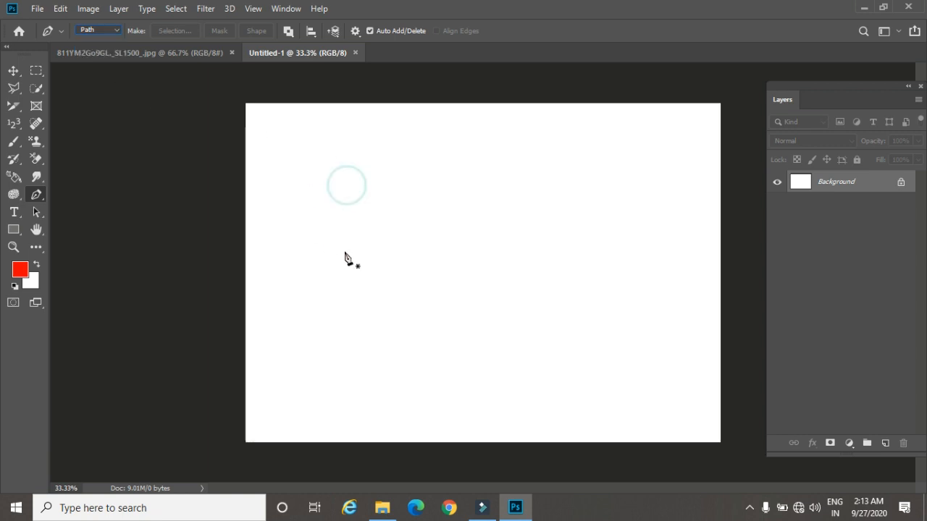
{"action": "left_click", "coordinate": [346, 178]}
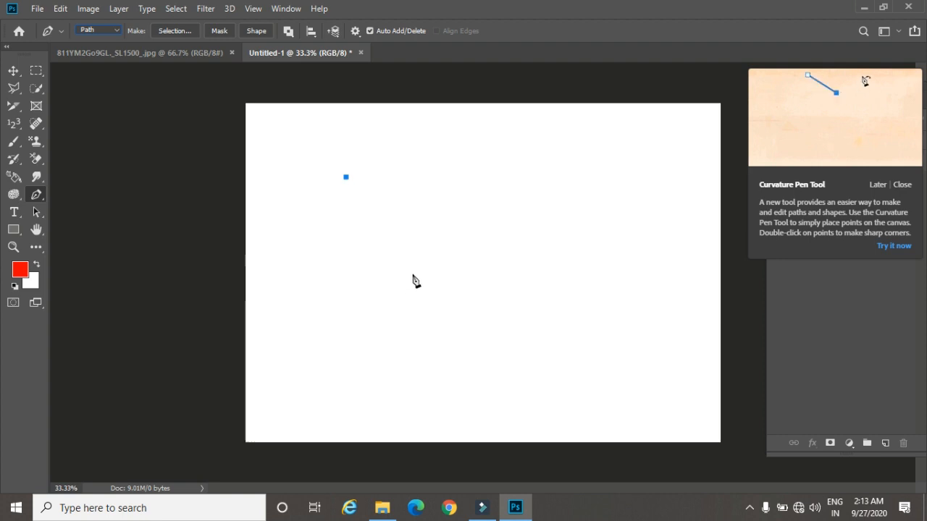
{"action": "left_click_drag", "start_coordinate": [412, 275], "coordinate": [495, 275]}
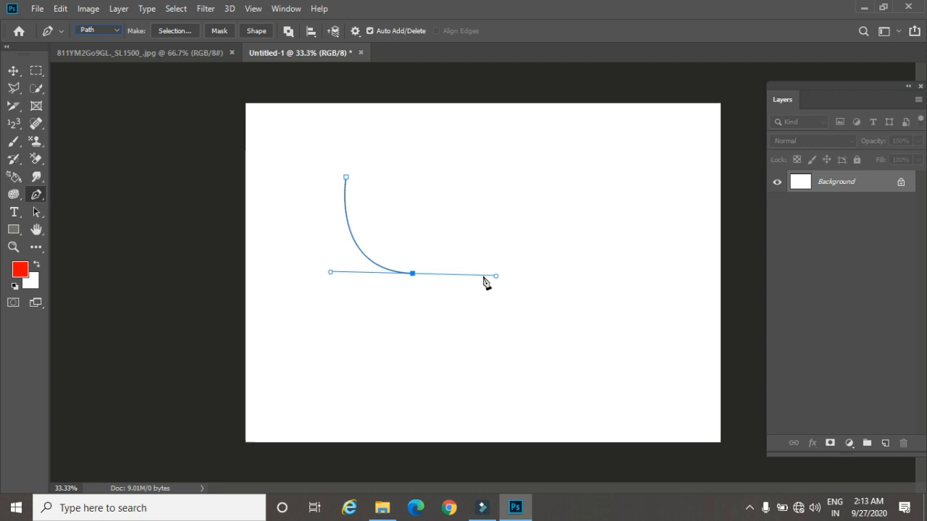
{"action": "left_click", "coordinate": [412, 274]}
{"action": "left_click_drag", "start_coordinate": [498, 199], "coordinate": [576, 235]}
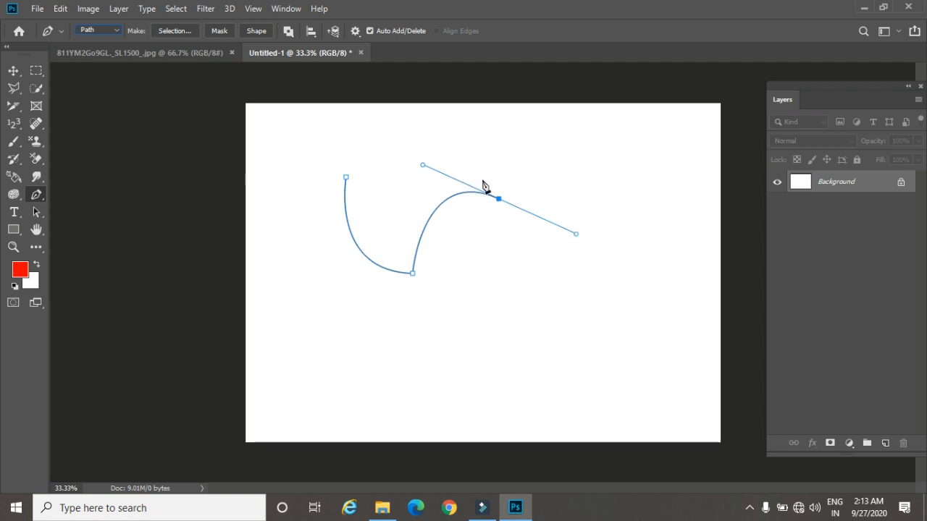
{"action": "left_click_drag", "start_coordinate": [391, 141], "coordinate": [267, 158]}
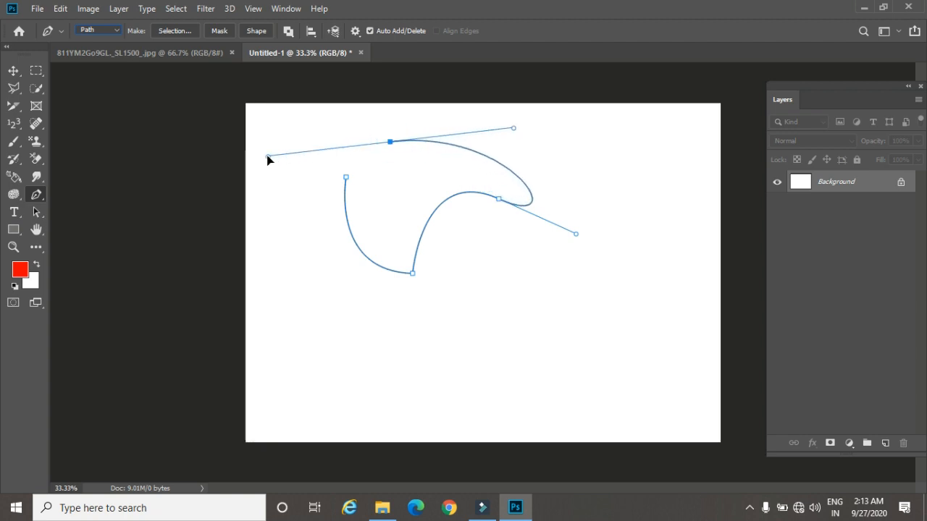
{"action": "left_click", "coordinate": [390, 142], "text": "alt"}
{"action": "left_click_drag", "start_coordinate": [347, 178], "coordinate": [312, 164]}
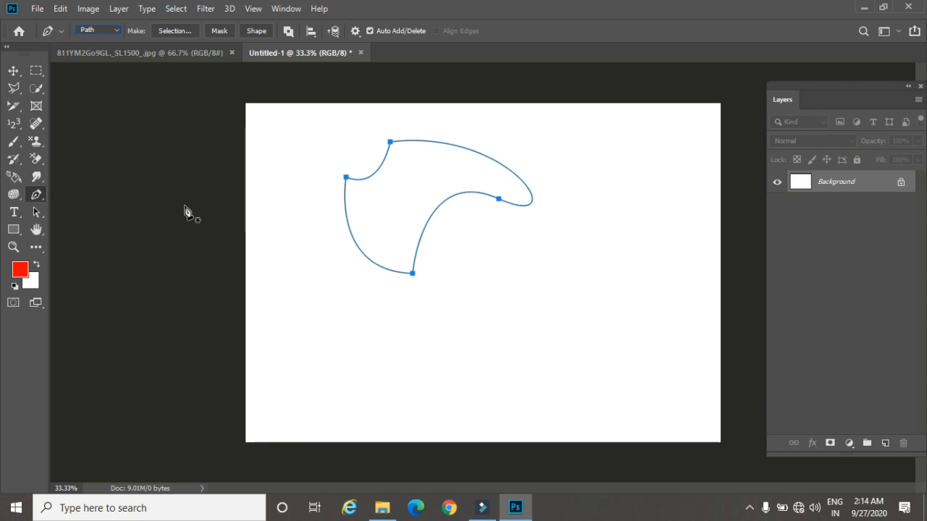
- Draw two small freehand loops inside the curved path with the Freeform Pen tool
{"action": "right_click", "coordinate": [37, 194]}
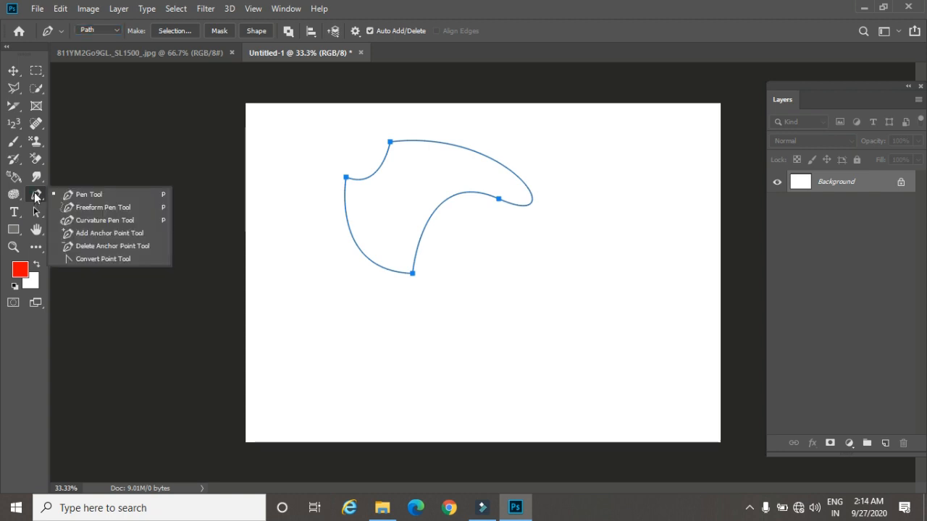
{"action": "left_click", "coordinate": [90, 208]}
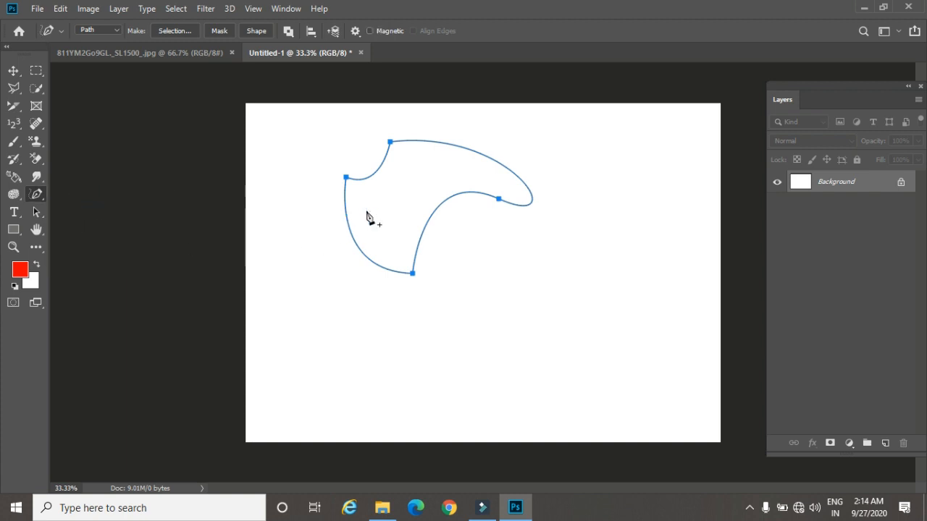
{"action": "mouse_move", "coordinate": [380, 208]}
{"action": "left_mouse_down"}
{"action": "mouse_move", "coordinate": [383, 233]}
{"action": "mouse_move", "coordinate": [379, 208]}
{"action": "left_mouse_up"}
{"action": "mouse_move", "coordinate": [438, 174]}
{"action": "left_mouse_down"}
{"action": "mouse_move", "coordinate": [449, 195]}
{"action": "mouse_move", "coordinate": [443, 170]}
{"action": "mouse_move", "coordinate": [430, 173]}
{"action": "left_mouse_up"}
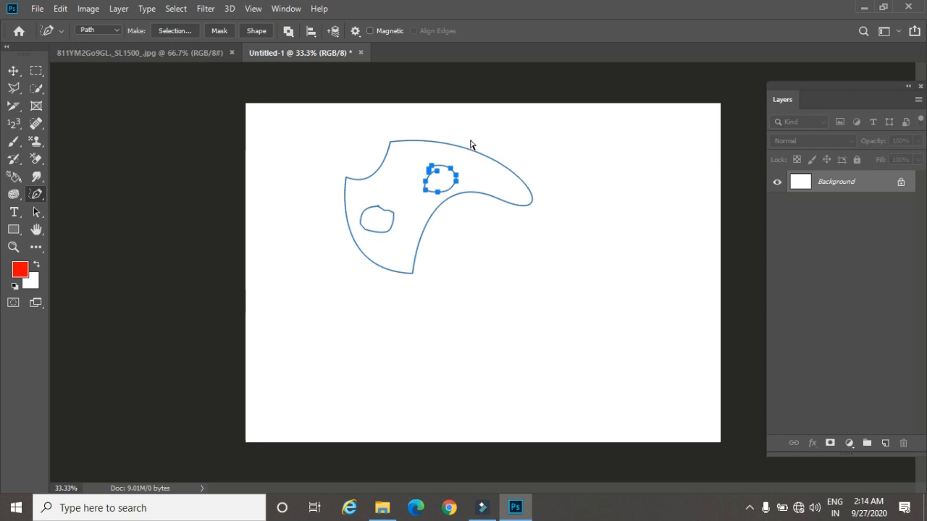
- Convert the paths to a selection, fill it with the red foreground colour on a new layer, and deselect
{"action": "key", "text": "ctrl+Return"}
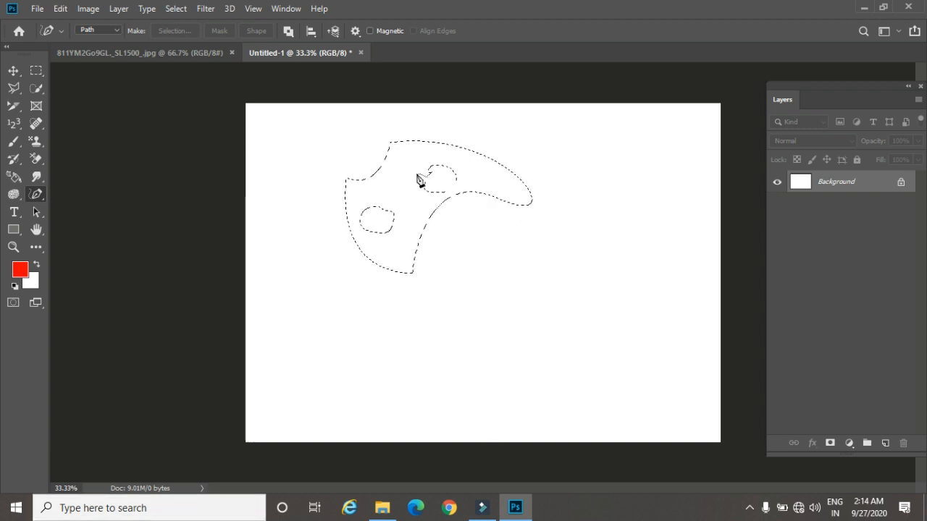
{"action": "left_click", "coordinate": [173, 53]}
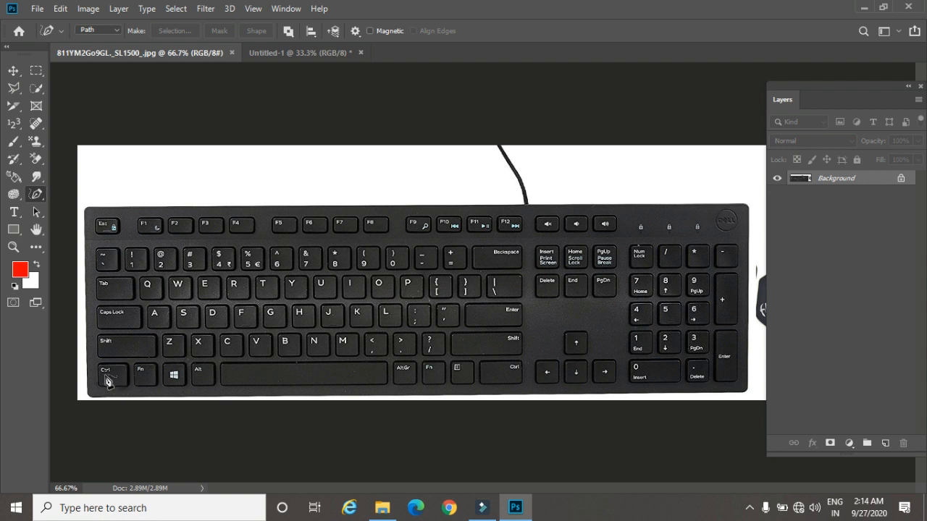
{"action": "left_click", "coordinate": [283, 56]}
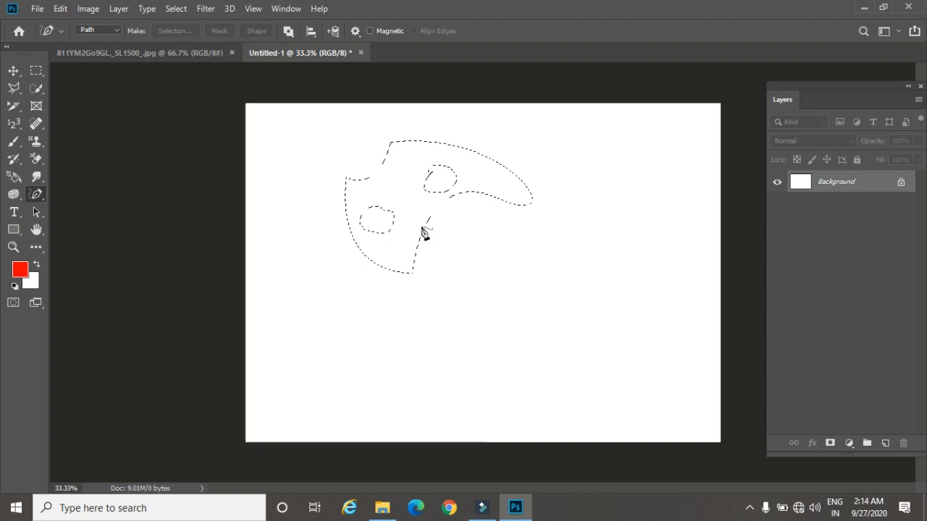
{"action": "left_click", "coordinate": [885, 443]}
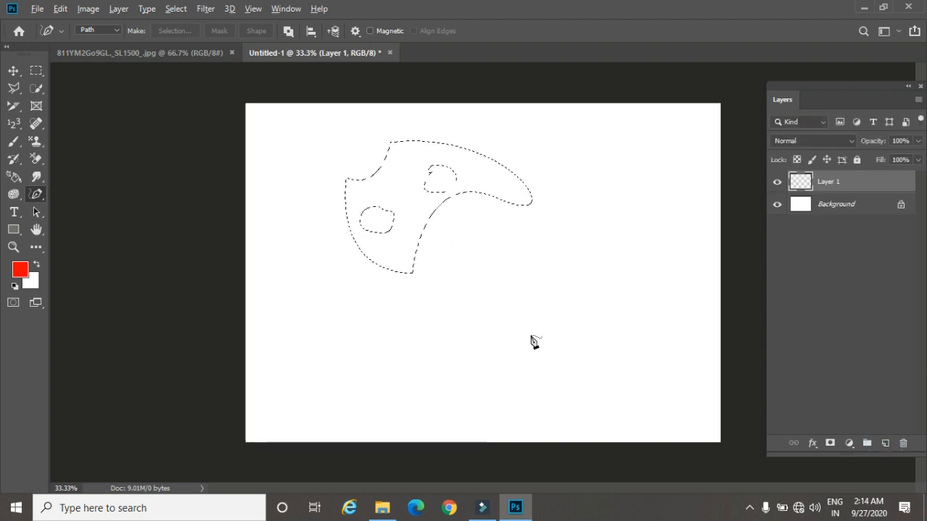
{"action": "key", "text": "alt+BackSpace"}
{"action": "key", "text": "ctrl+d"}
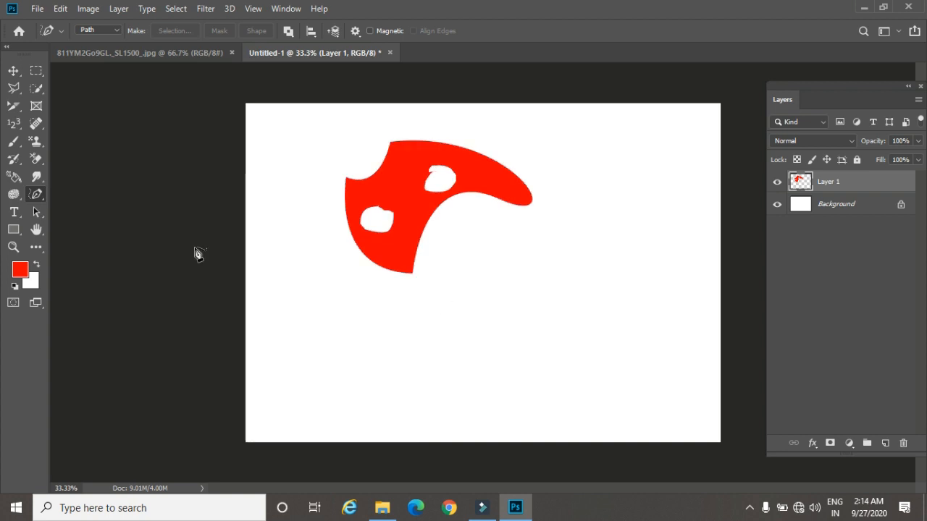
- Fill the Background layer with a diagonal green striped linear gradient and move the red shape slightly down and left
{"action": "left_click", "coordinate": [13, 70]}
{"action": "left_click", "coordinate": [826, 210]}
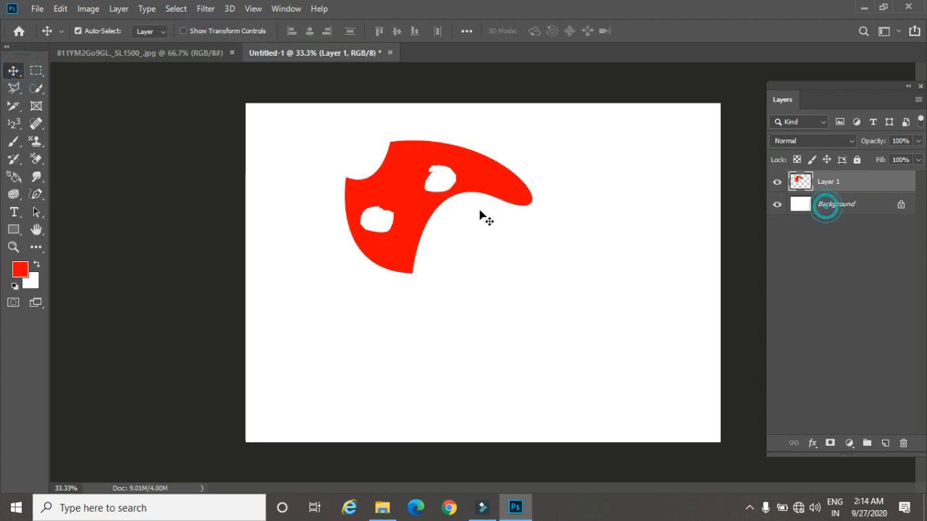
{"action": "right_click", "coordinate": [15, 181]}
{"action": "left_click", "coordinate": [54, 176]}
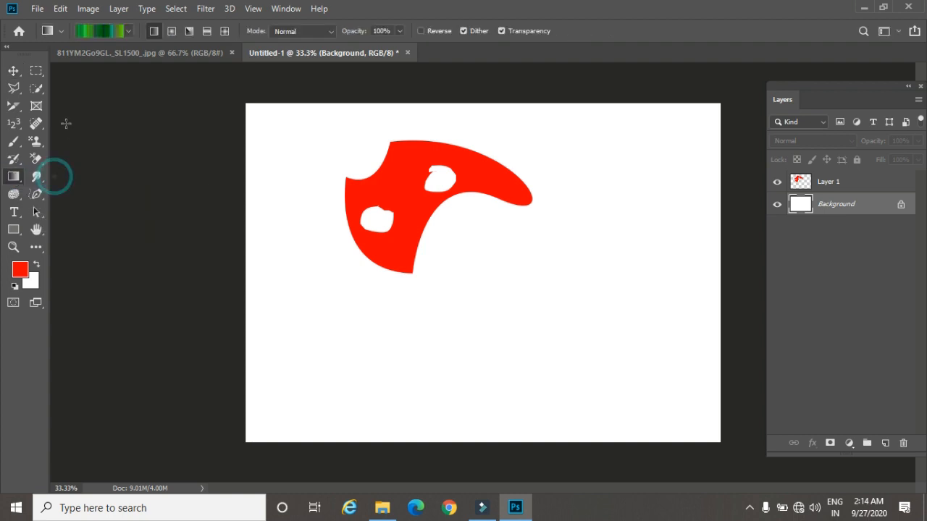
{"action": "left_click_drag", "start_coordinate": [292, 157], "coordinate": [594, 332]}
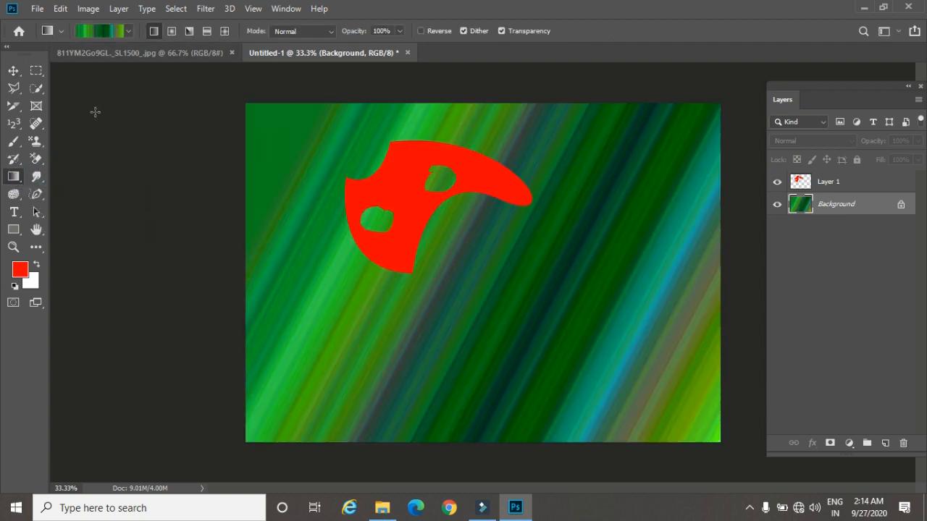
{"action": "left_click", "coordinate": [13, 73]}
{"action": "left_click_drag", "start_coordinate": [409, 205], "coordinate": [373, 228]}
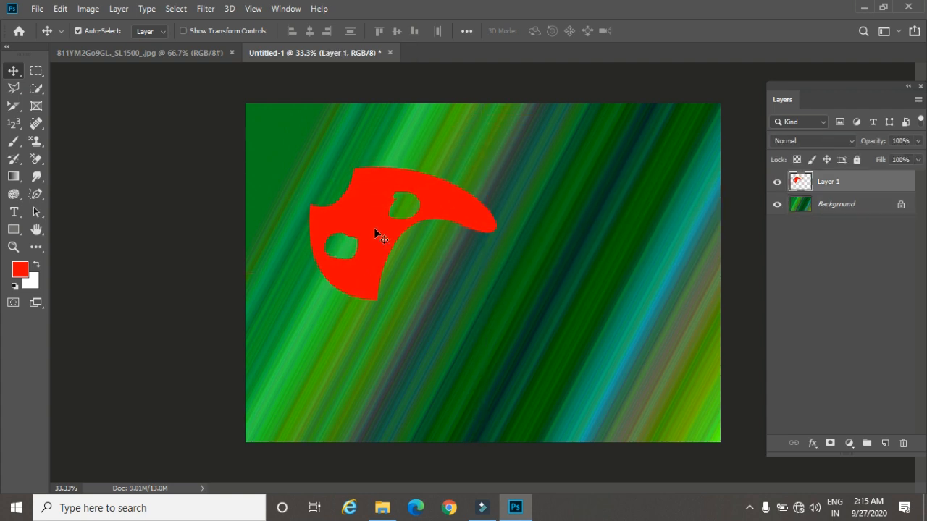
- Undo the shape move, gradient, red fill, new layer, selection and both freehand loops, back to the closed four-point path
{"action": "key", "text": "ctrl+z"}
{"action": "key", "text": "ctrl+z"}
{"action": "key", "text": "ctrl+z"}
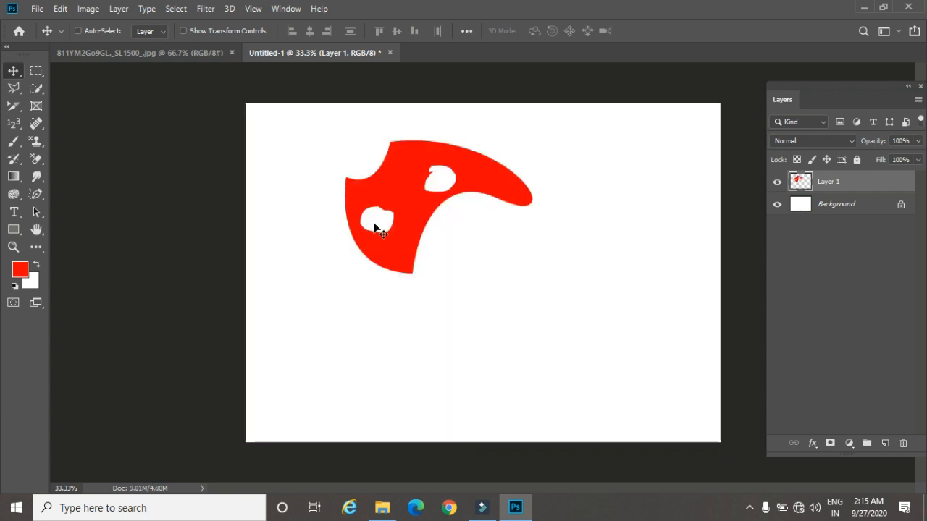
{"action": "key", "text": "ctrl+z"}
{"action": "key", "text": "ctrl+z"}
{"action": "key", "text": "ctrl+z"}
{"action": "key", "text": "ctrl+z"}
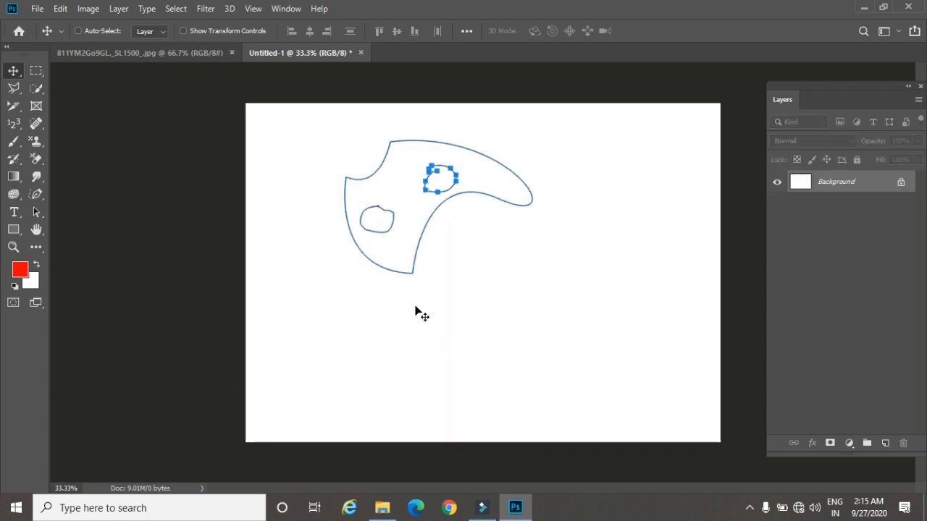
{"action": "key", "text": "ctrl+z"}
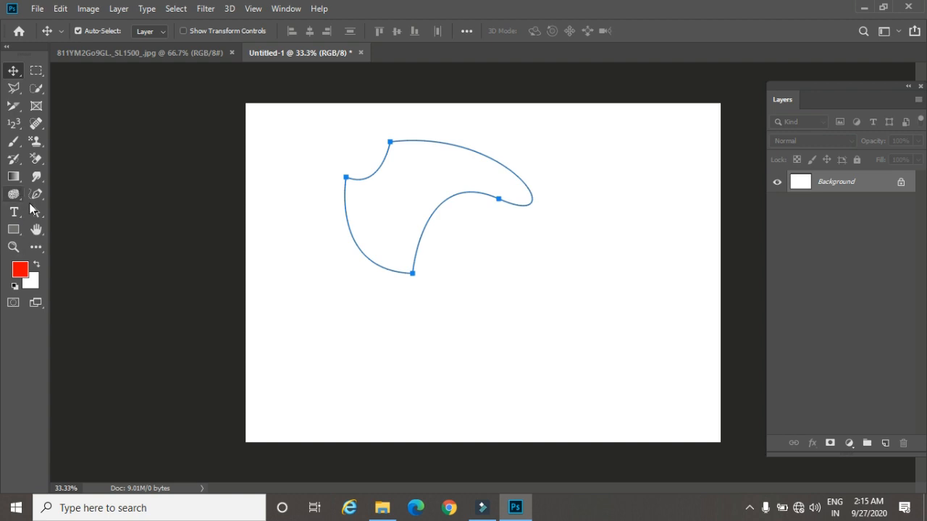
- Reshape the path with the Curvature Pen tool, pulling its left edge and its upper-right edge outward
{"action": "left_click", "coordinate": [34, 196]}
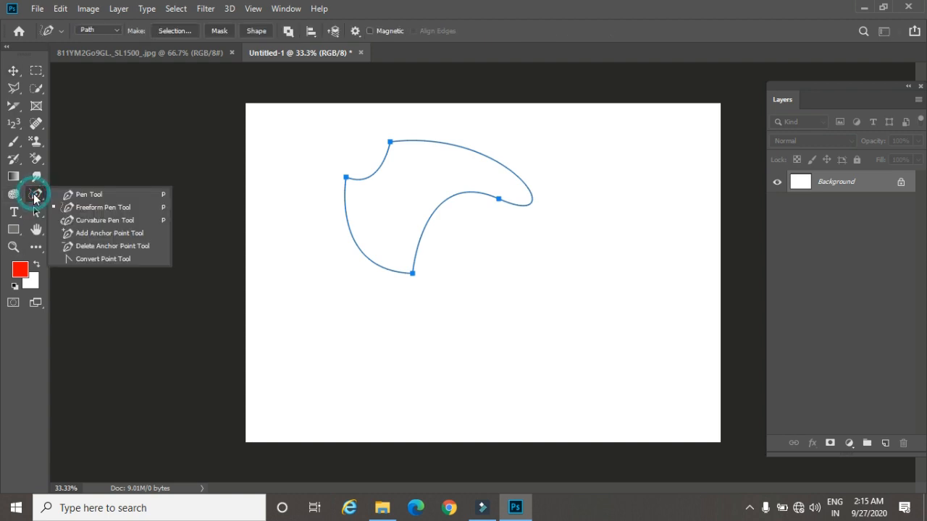
{"action": "left_click", "coordinate": [99, 221]}
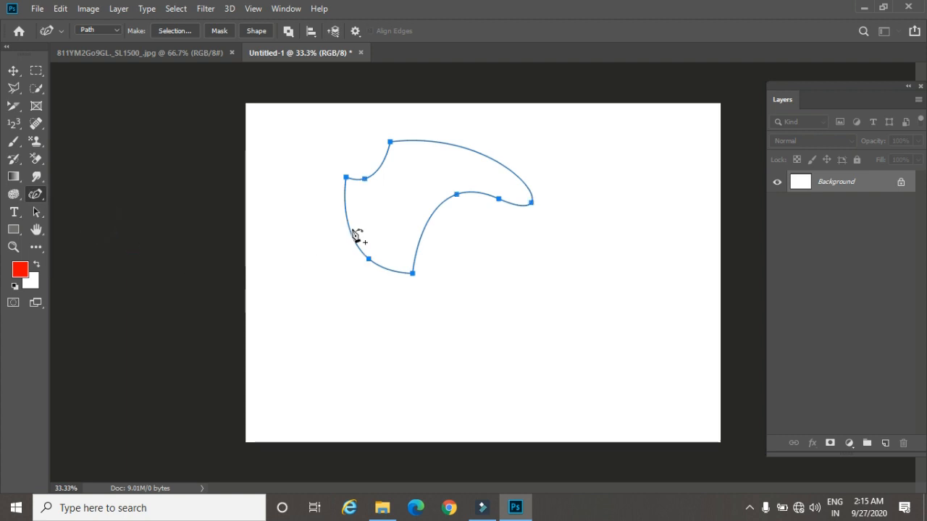
{"action": "left_click_drag", "start_coordinate": [353, 233], "coordinate": [310, 243]}
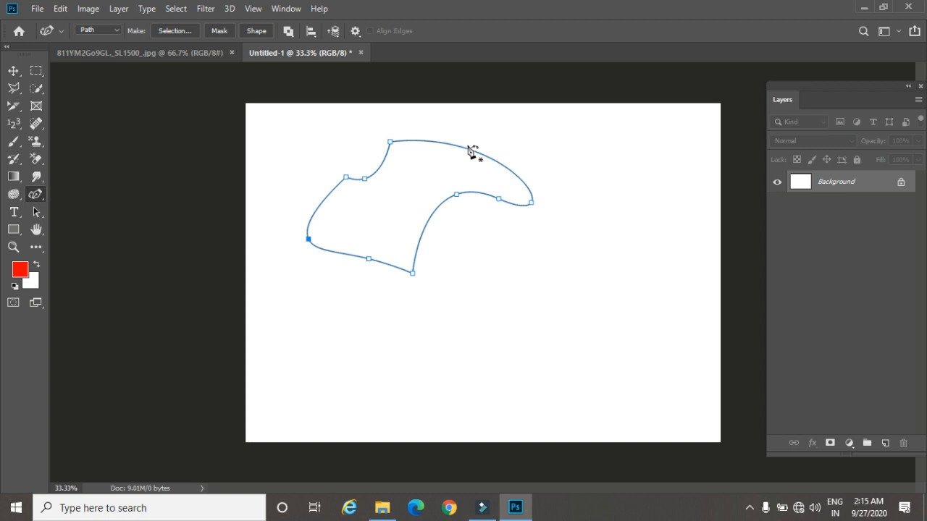
{"action": "left_click_drag", "start_coordinate": [467, 150], "coordinate": [556, 159]}
- Add one anchor point on the path's lower-left edge and one on its top edge with the Add Anchor Point tool
{"action": "right_click", "coordinate": [36, 194]}
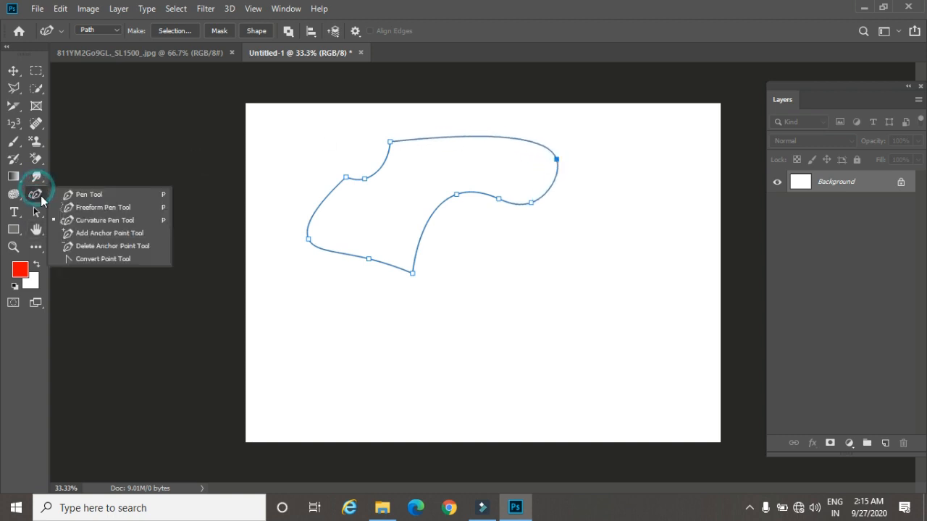
{"action": "left_click", "coordinate": [80, 234]}
{"action": "left_click", "coordinate": [327, 250]}
{"action": "left_click", "coordinate": [468, 137]}
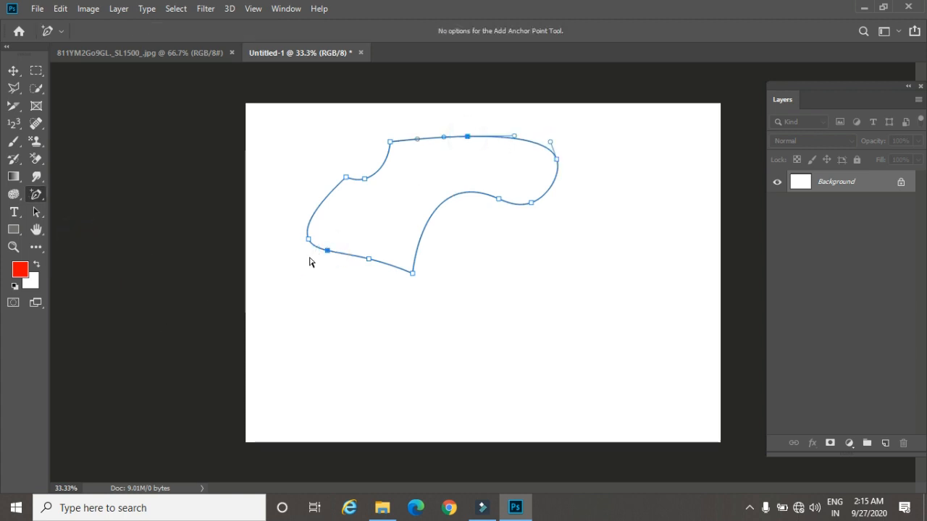
- Delete the lower edge's middle anchor point and its right corner point with the Delete Anchor Point tool
{"action": "right_click", "coordinate": [36, 195]}
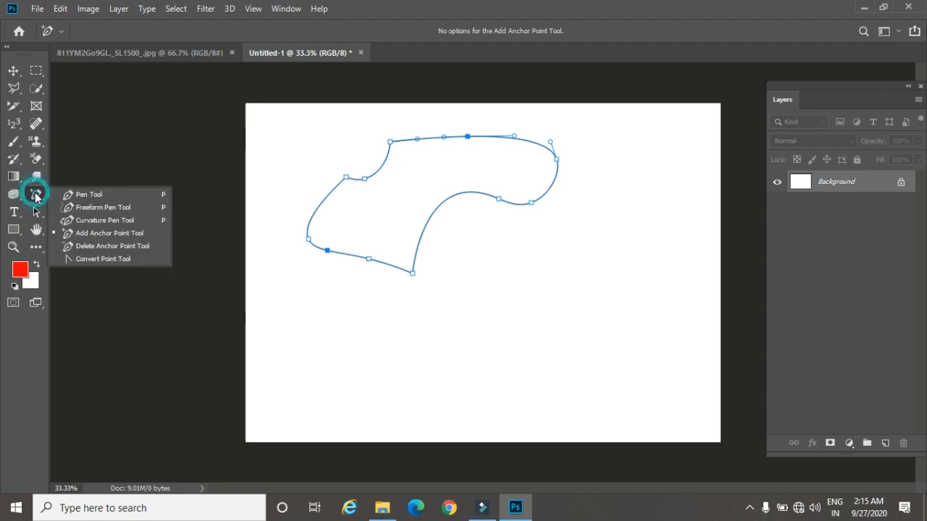
{"action": "left_click", "coordinate": [72, 248]}
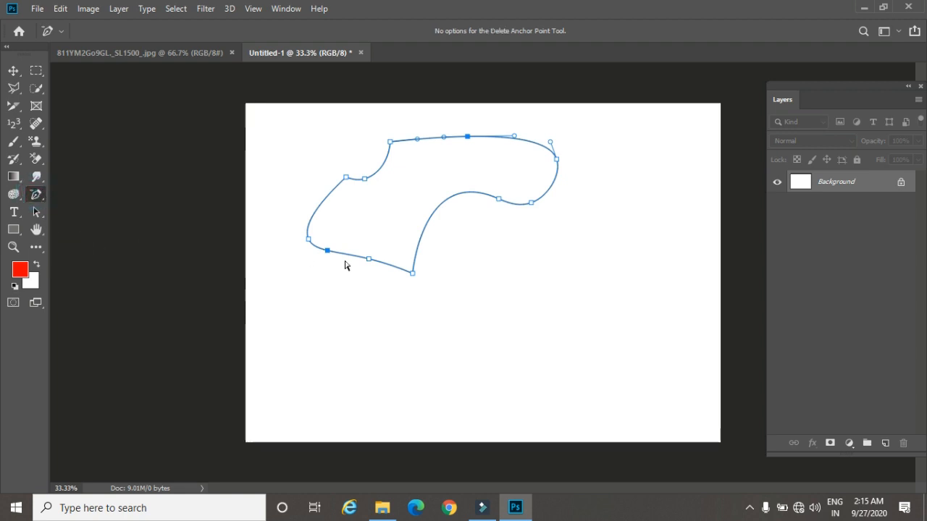
{"action": "left_click", "coordinate": [367, 259]}
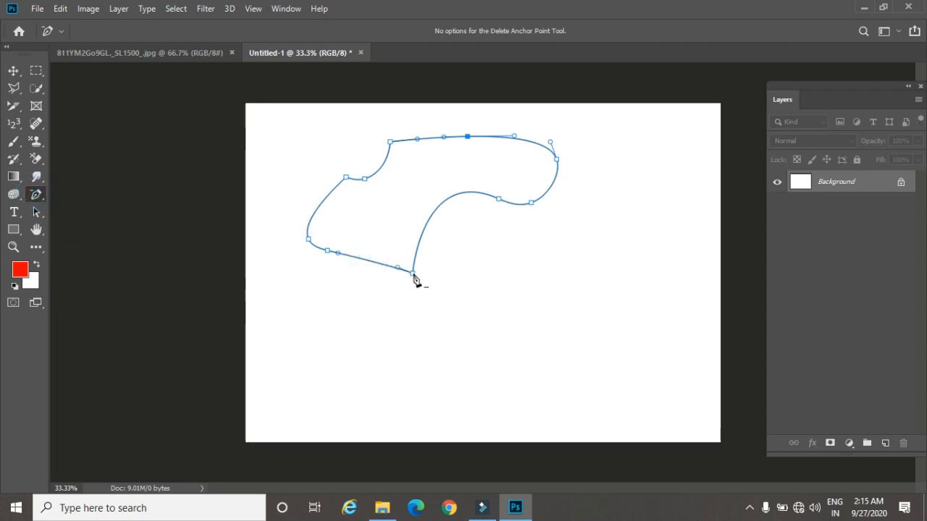
{"action": "left_click", "coordinate": [411, 273]}
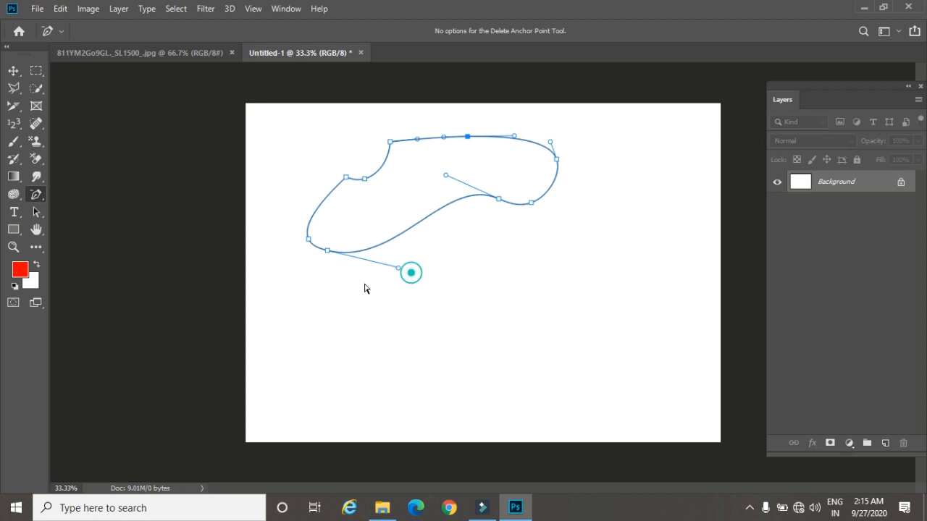
- Pull the lower-left anchor's direction handle down and to the right with the Convert Point tool, bulging the lower edge downward
{"action": "right_click", "coordinate": [38, 199]}
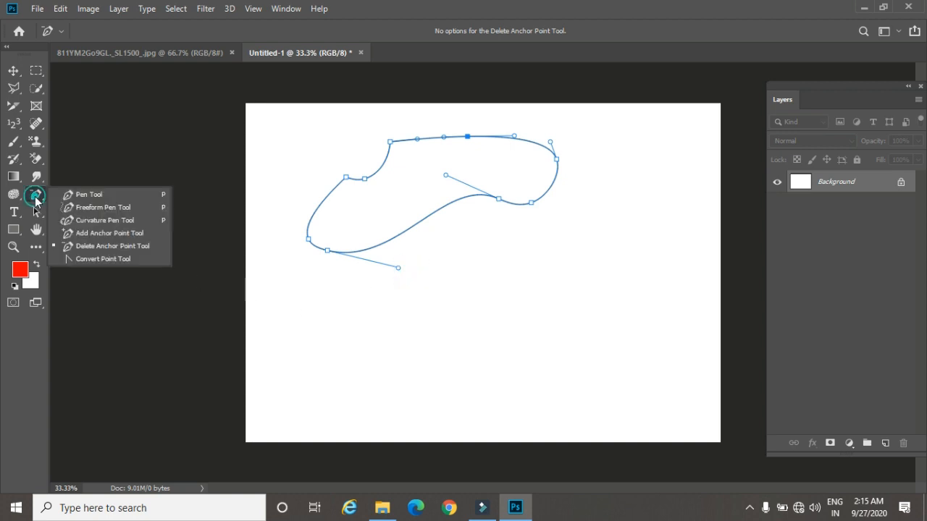
{"action": "left_click", "coordinate": [87, 259]}
{"action": "left_click_drag", "start_coordinate": [398, 269], "coordinate": [440, 384]}
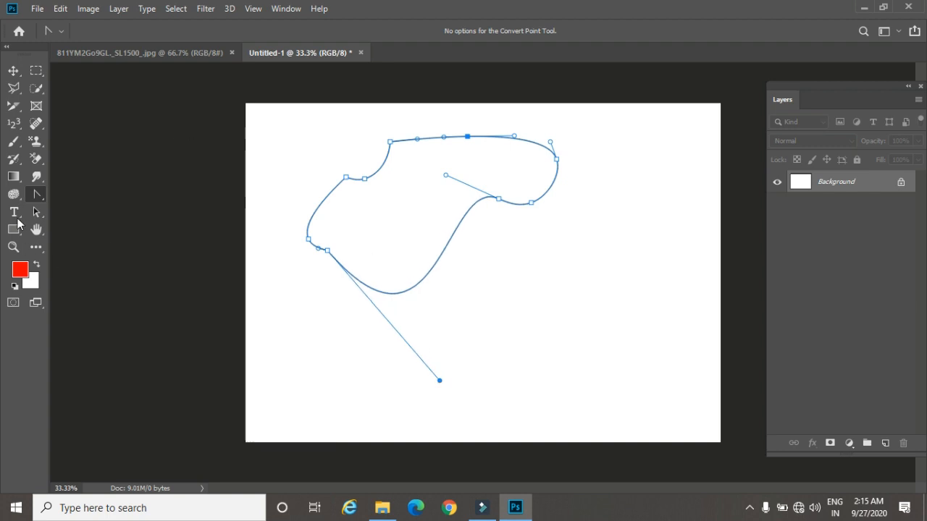
- Convert the reshaped path to a selection and deselect it to clear the canvas
{"action": "right_click", "coordinate": [37, 194]}
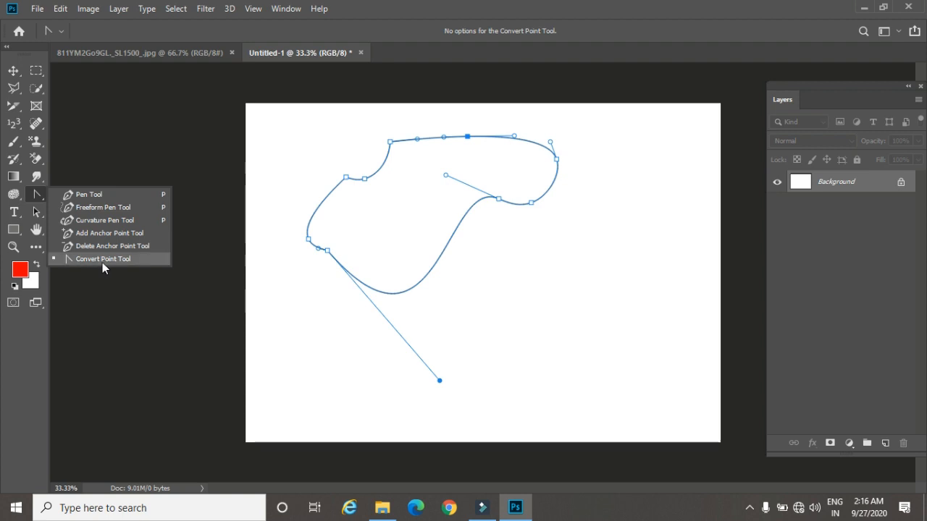
{"action": "left_click", "coordinate": [13, 71]}
{"action": "key", "text": "ctrl+Return"}
{"action": "key", "text": "ctrl+d"}
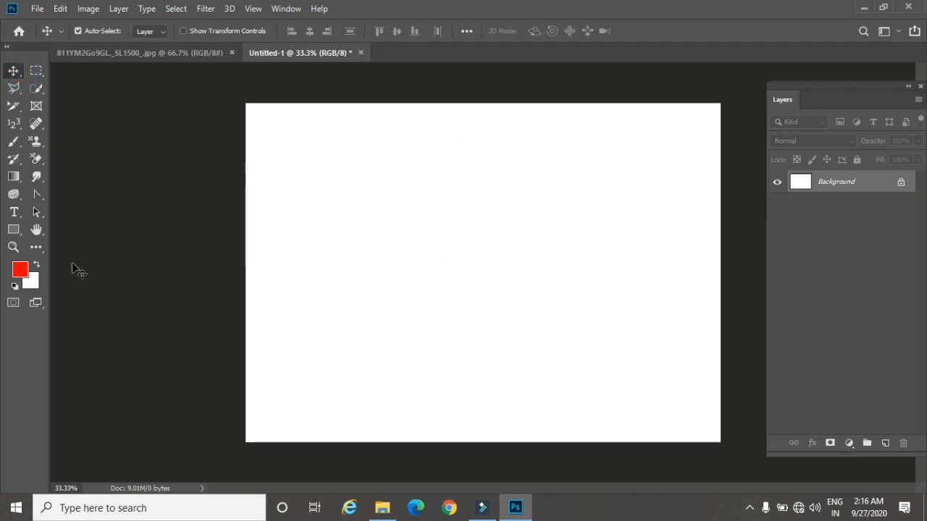
- Draw an open path of three straight segments through four anchor points with the Pen tool, left of the canvas centre
{"action": "left_click", "coordinate": [36, 194]}
{"action": "left_click", "coordinate": [393, 151]}
{"action": "left_click", "coordinate": [321, 272]}
{"action": "left_click", "coordinate": [441, 335]}
{"action": "left_click", "coordinate": [454, 190]}
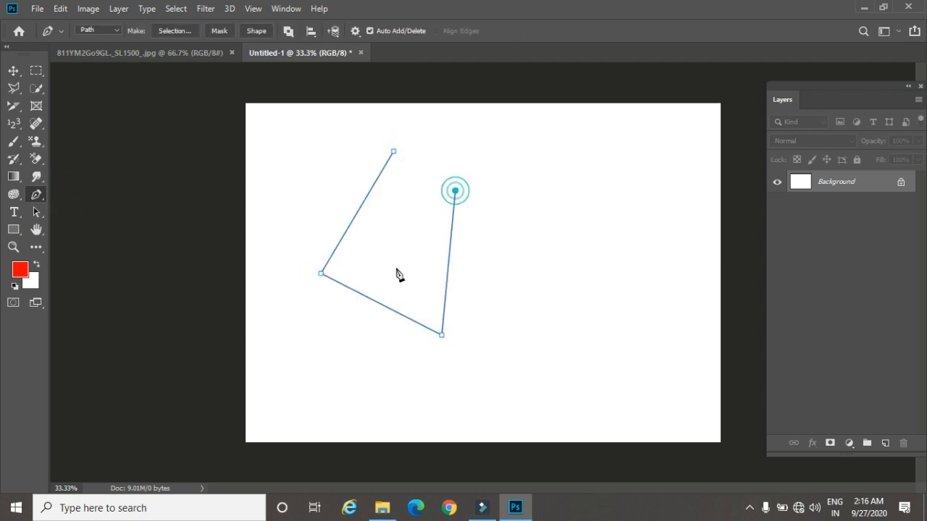
{"action": "left_click", "coordinate": [14, 70]}
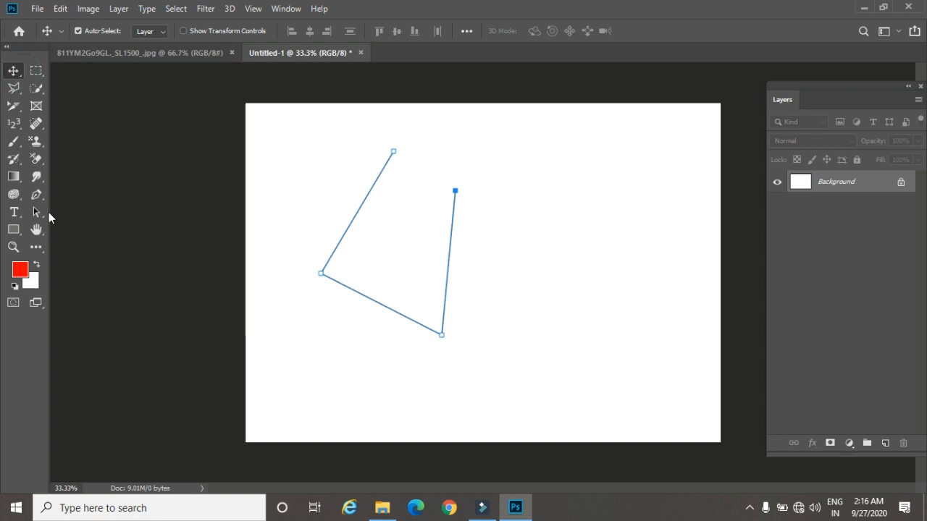
- Resume the open path from its last anchor, close it through one extra corner point, and clear it from the canvas
{"action": "left_click", "coordinate": [36, 194]}
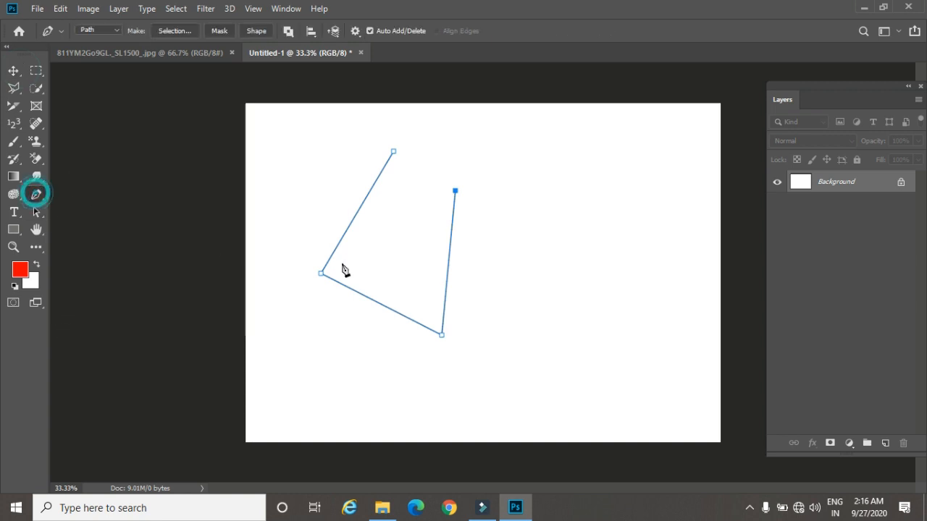
{"action": "left_click", "coordinate": [454, 191]}
{"action": "left_click", "coordinate": [454, 149]}
{"action": "left_click", "coordinate": [394, 151]}
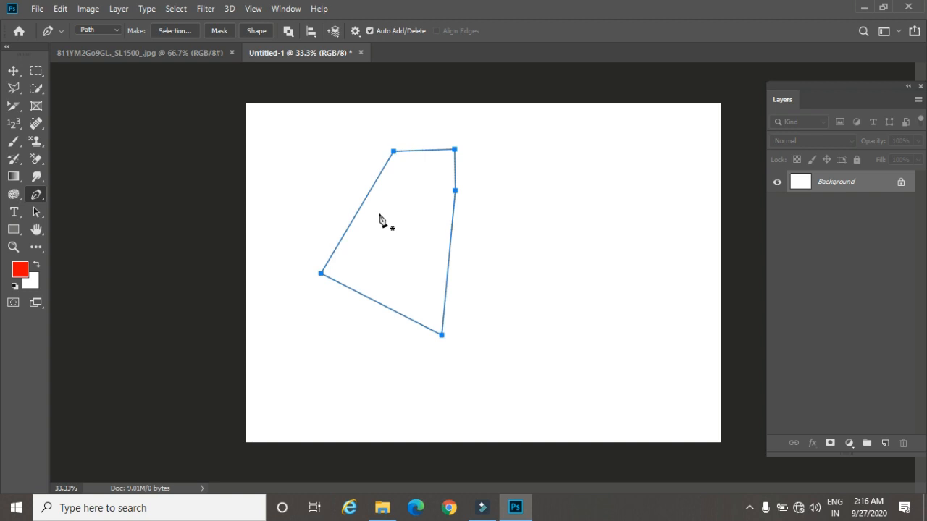
{"action": "key", "text": "ctrl+Return"}
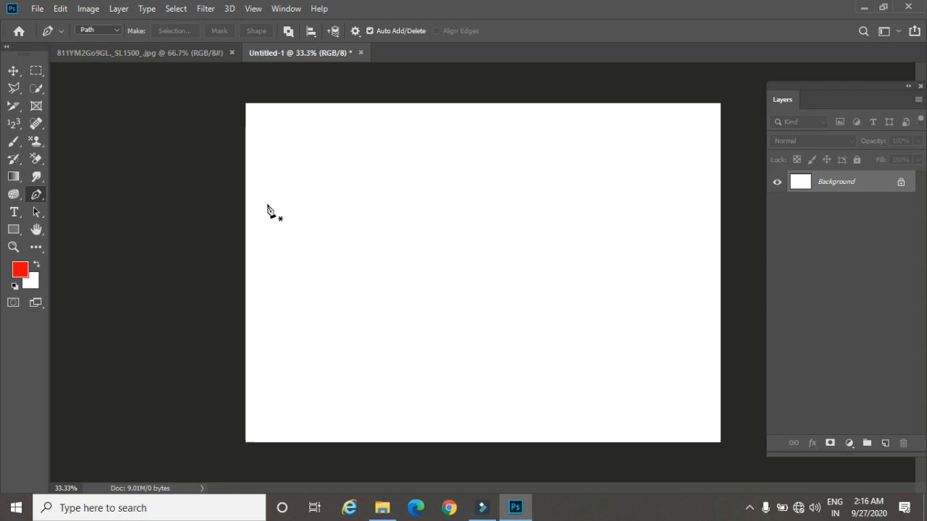
- Draw an open six-point path with the Pen tool, outlining the right half of a bottle-like shape with straight segments
{"action": "left_click", "coordinate": [469, 153]}
{"action": "left_click", "coordinate": [516, 154]}
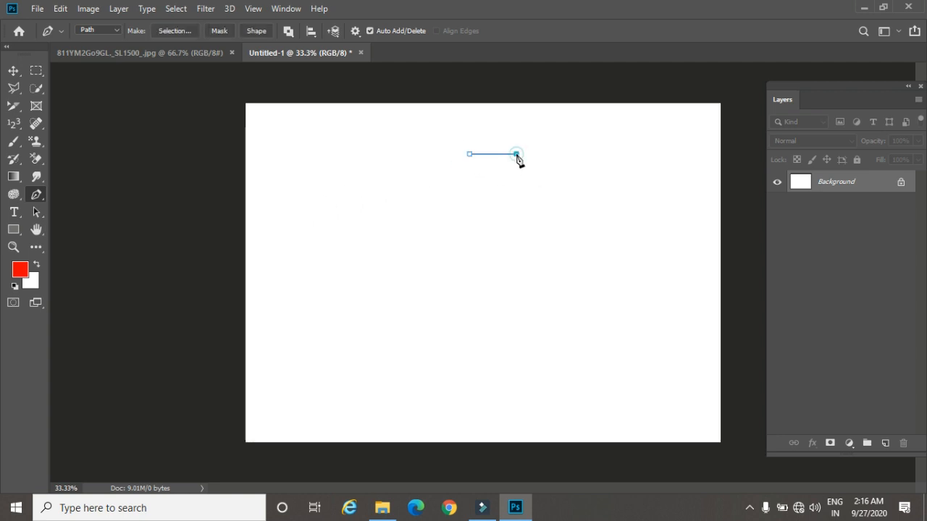
{"action": "left_click", "coordinate": [516, 204]}
{"action": "left_click", "coordinate": [548, 256]}
{"action": "left_click", "coordinate": [540, 365]}
{"action": "left_click", "coordinate": [495, 369]}
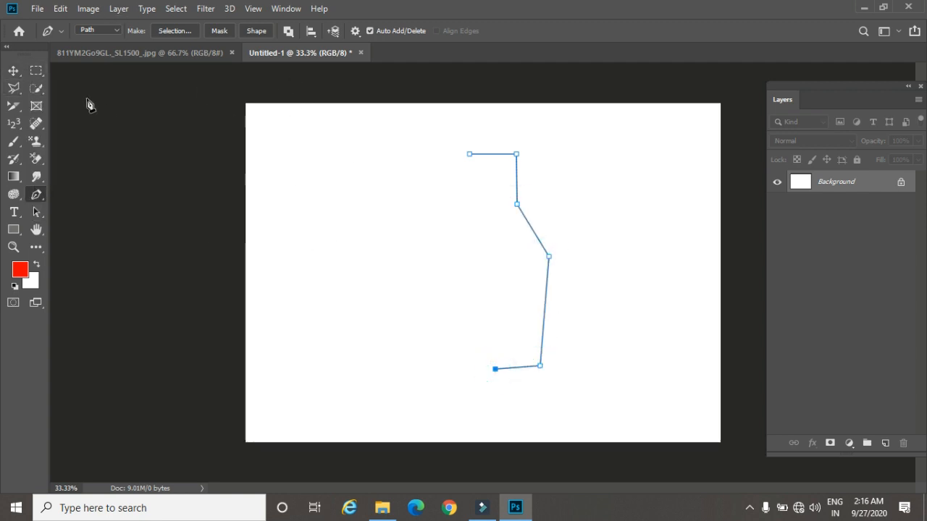
{"action": "left_click", "coordinate": [13, 70]}
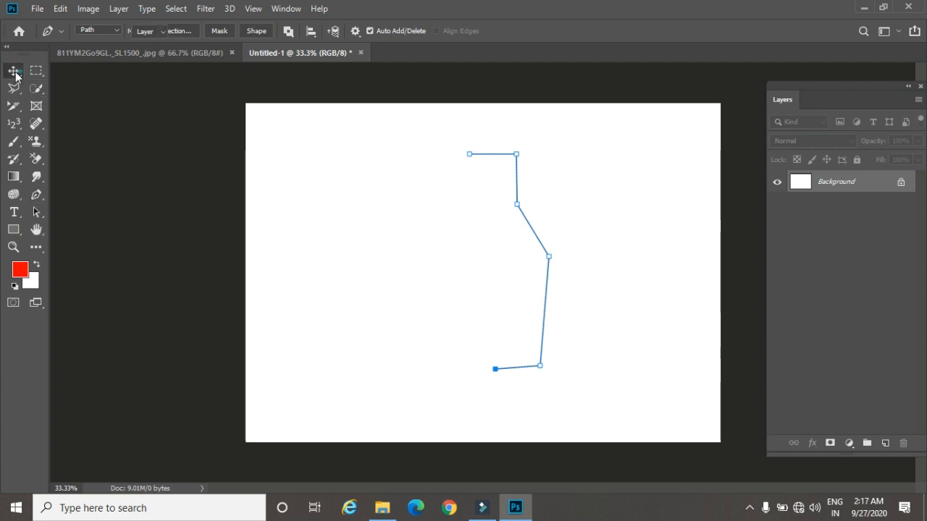
{"action": "left_click_drag", "start_coordinate": [499, 374], "coordinate": [479, 375]}
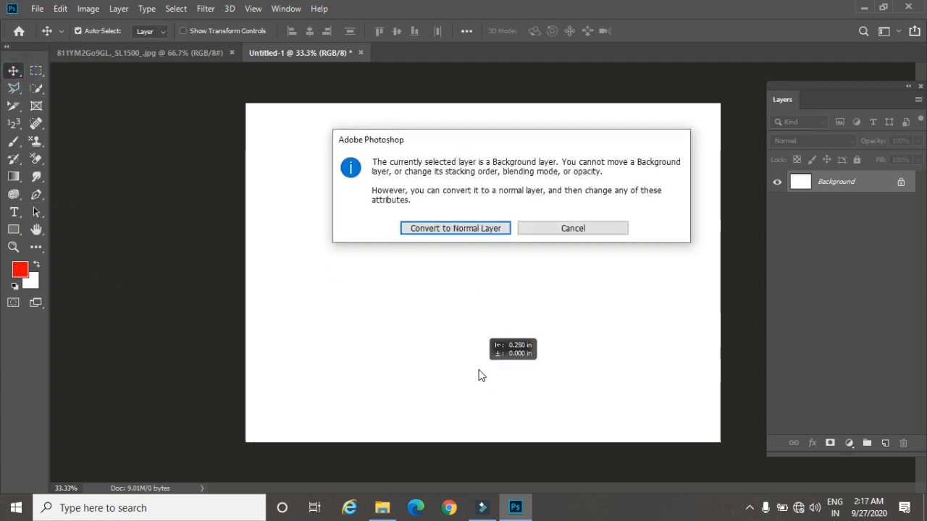
{"action": "left_click", "coordinate": [562, 230]}
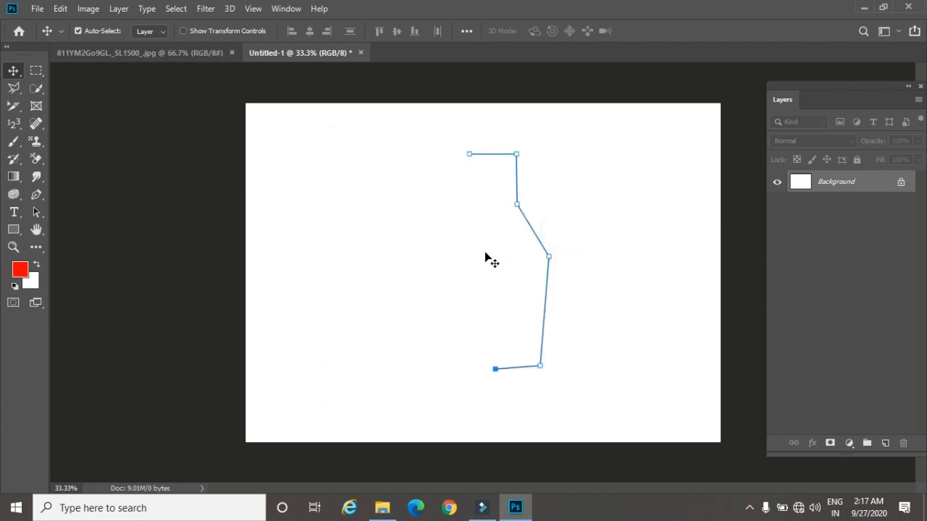
- Duplicate the half-outline path with the Path Selection tool, placing the copy to the left of the original
{"action": "left_click", "coordinate": [35, 211]}
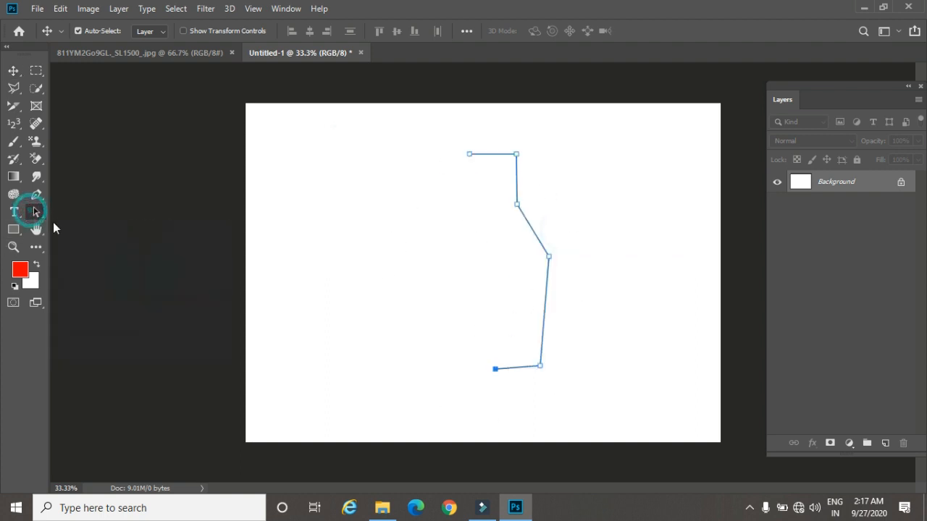
{"action": "right_click", "coordinate": [36, 215]}
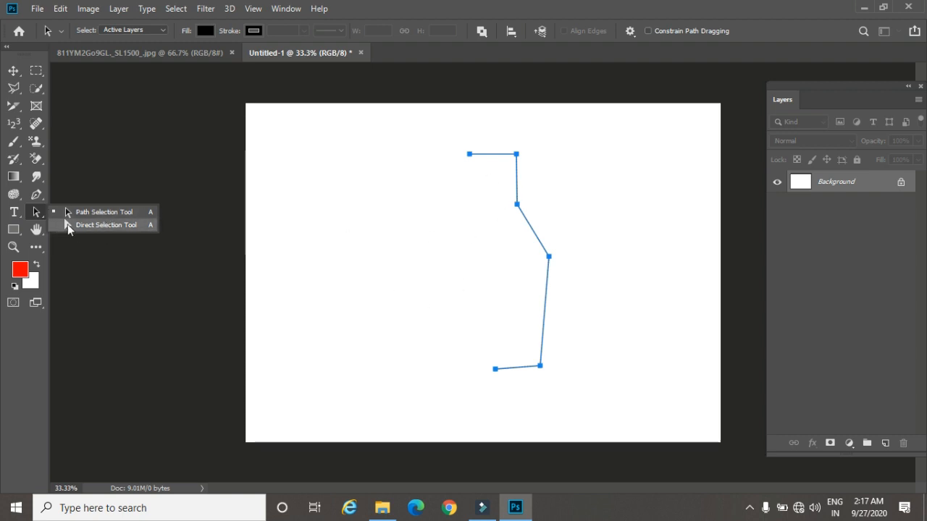
{"action": "left_click", "coordinate": [116, 212]}
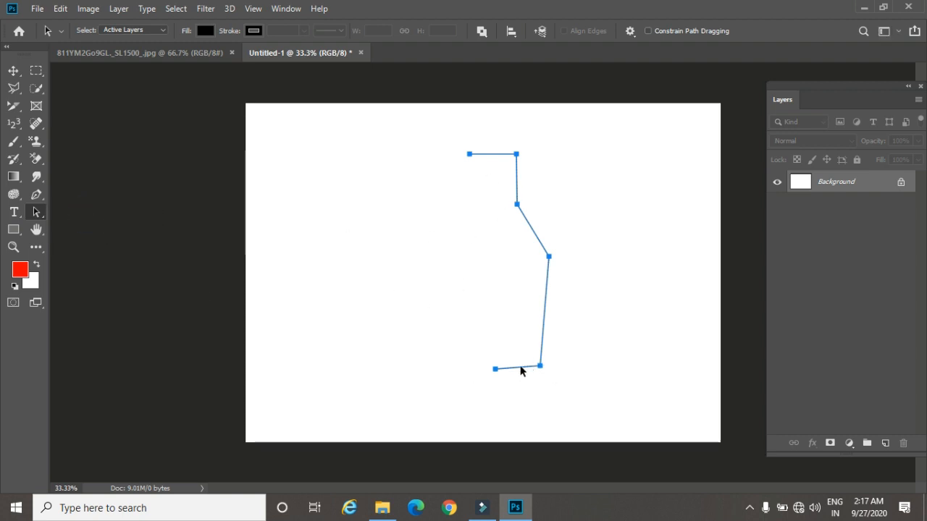
{"action": "left_click_drag", "start_coordinate": [492, 370], "coordinate": [414, 368]}
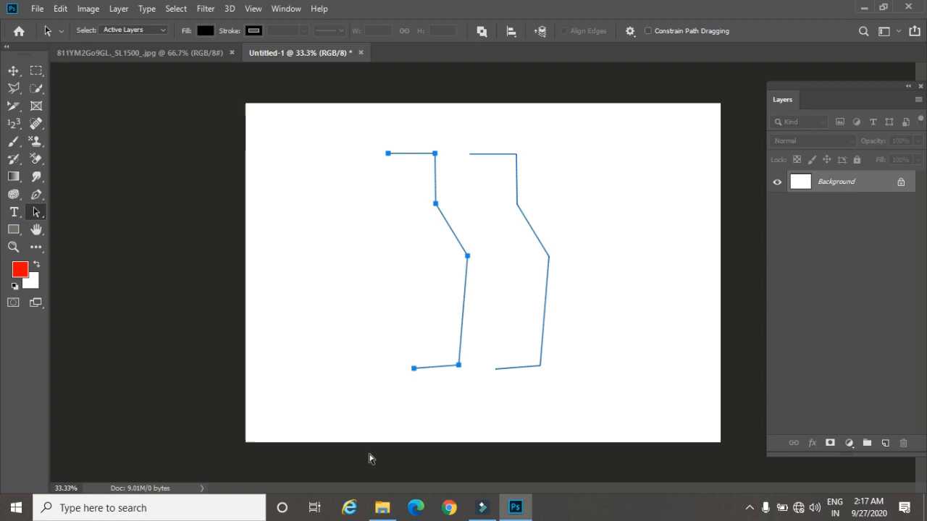
- Flip the copied path horizontally with Transform Path and commit the transformation
{"action": "key", "text": "ctrl+t"}
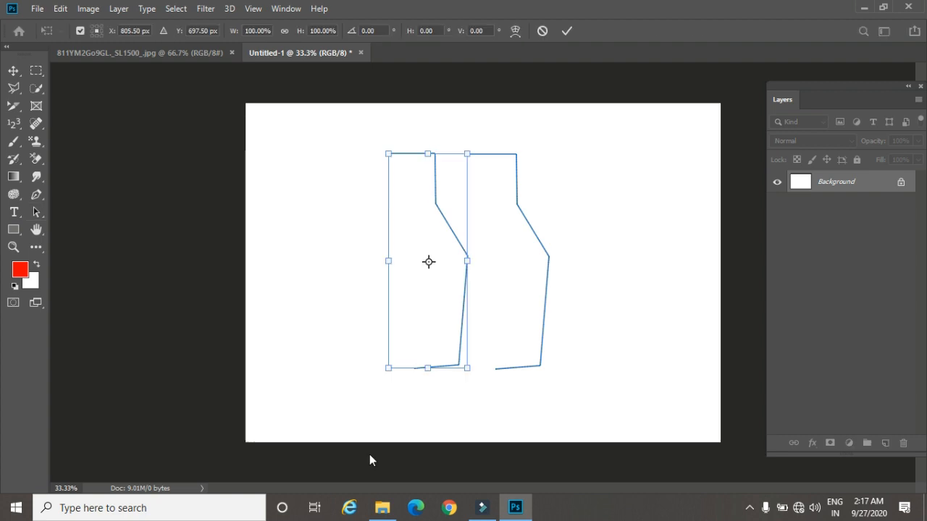
{"action": "left_click", "coordinate": [61, 8]}
{"action": "mouse_move", "coordinate": [234, 323]}
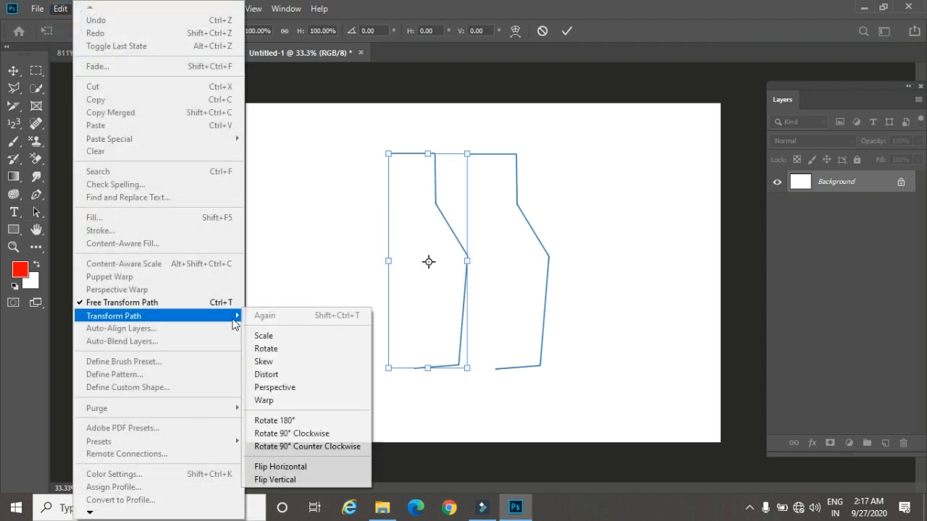
{"action": "left_click", "coordinate": [282, 467]}
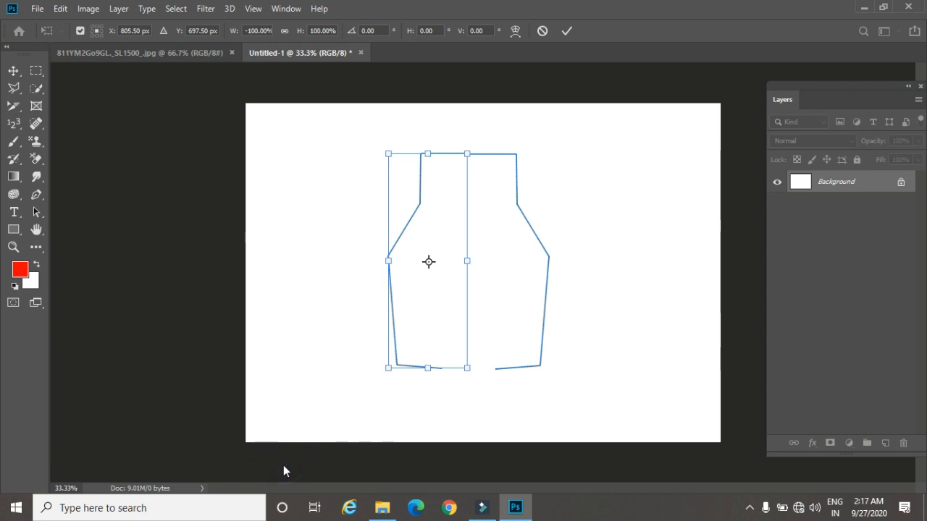
{"action": "left_click", "coordinate": [13, 71]}
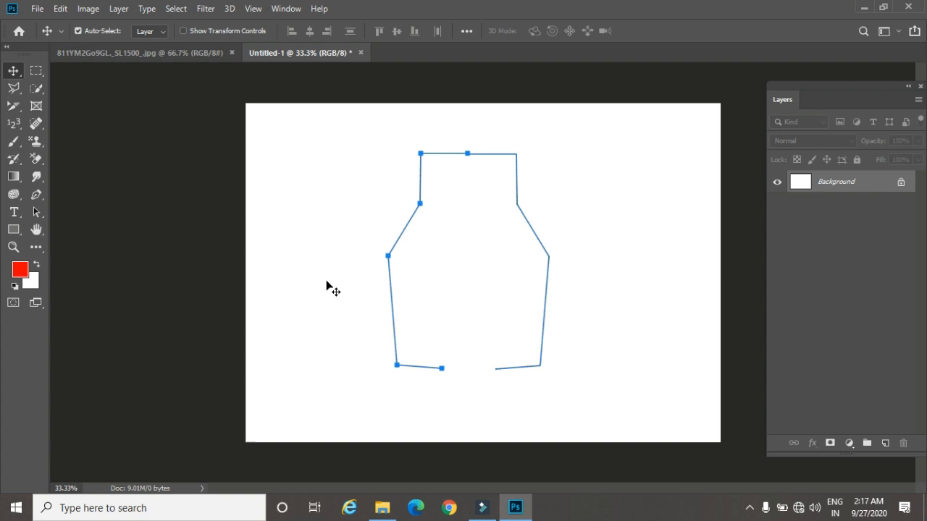
- Nudge the flipped copy left with the Path Selection tool, leaving a small gap between the two halves' top ends
{"action": "key", "text": "Up"}
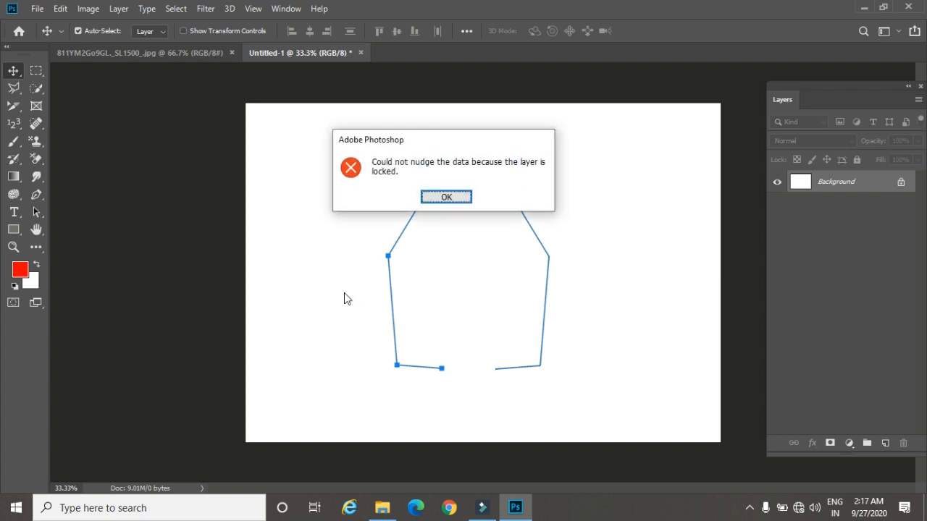
{"action": "left_click", "coordinate": [446, 197]}
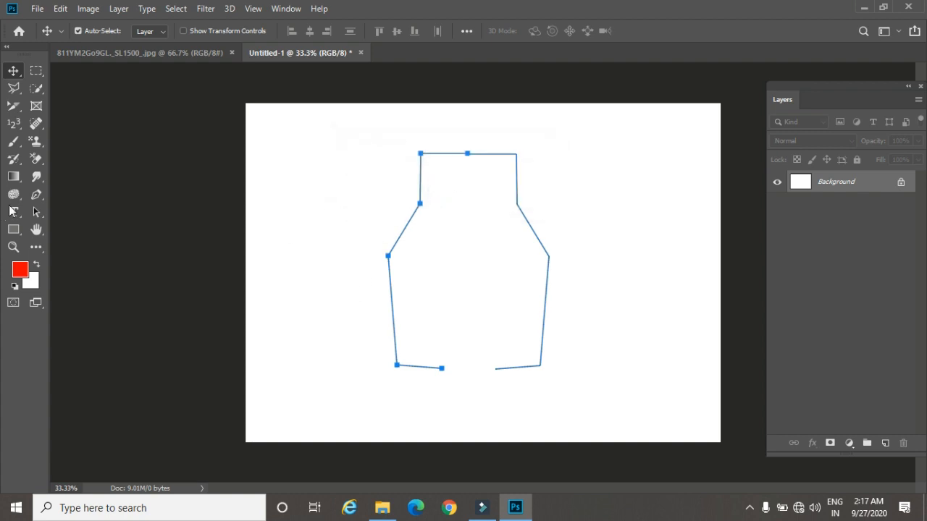
{"action": "left_click", "coordinate": [34, 215]}
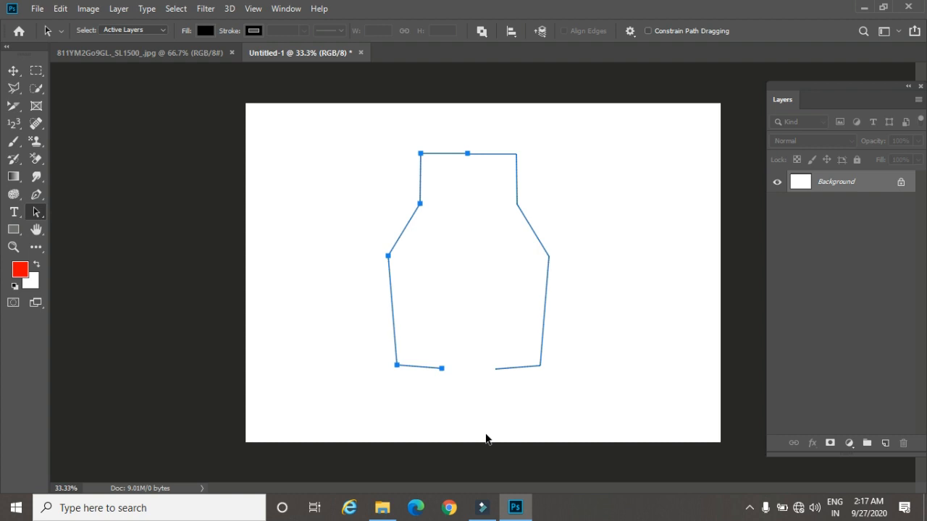
{"action": "key", "text": "Left"}
{"action": "key", "text": "Left"}
{"action": "key", "text": "Left"}
{"action": "key", "text": "Left"}
{"action": "key", "text": "Left"}
{"action": "key", "text": "Left"}
{"action": "key", "text": "Left"}
{"action": "key", "text": "Left"}
{"action": "key", "text": "Left"}
{"action": "key", "text": "Left"}
{"action": "key", "text": "Left"}
{"action": "key", "text": "Left"}
{"action": "key", "text": "Left"}
{"action": "key", "text": "Left"}
{"action": "key", "text": "Left"}
{"action": "key", "text": "Left"}
{"action": "key", "text": "Left"}
{"action": "key", "text": "Left"}
{"action": "key", "text": "Left"}
{"action": "key", "text": "Left"}
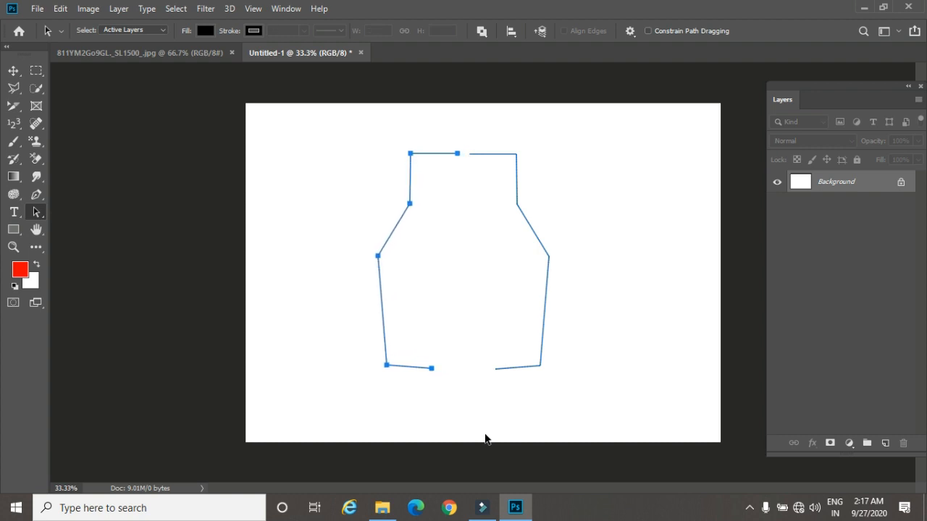
- Join the two halves' open ends at the top and bottom with the Pen tool to close the outline
{"action": "left_click", "coordinate": [36, 194]}
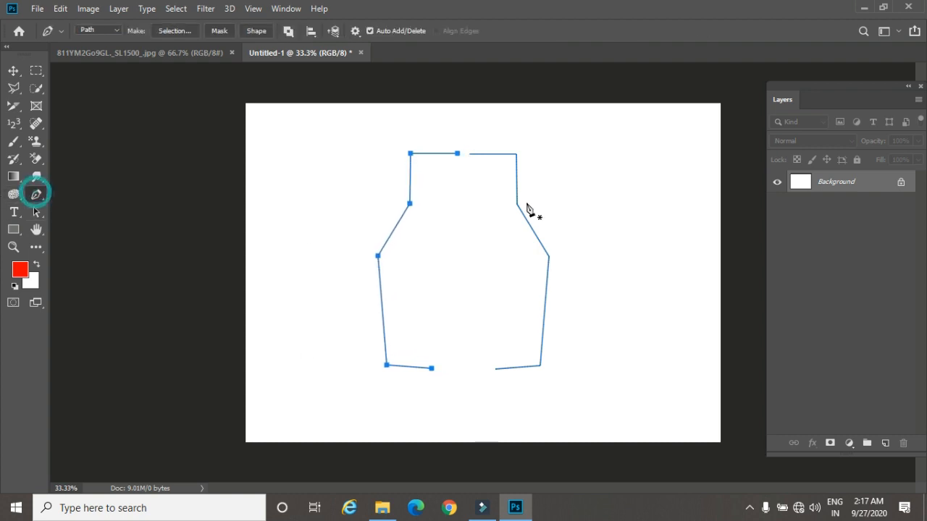
{"action": "left_click", "coordinate": [456, 154]}
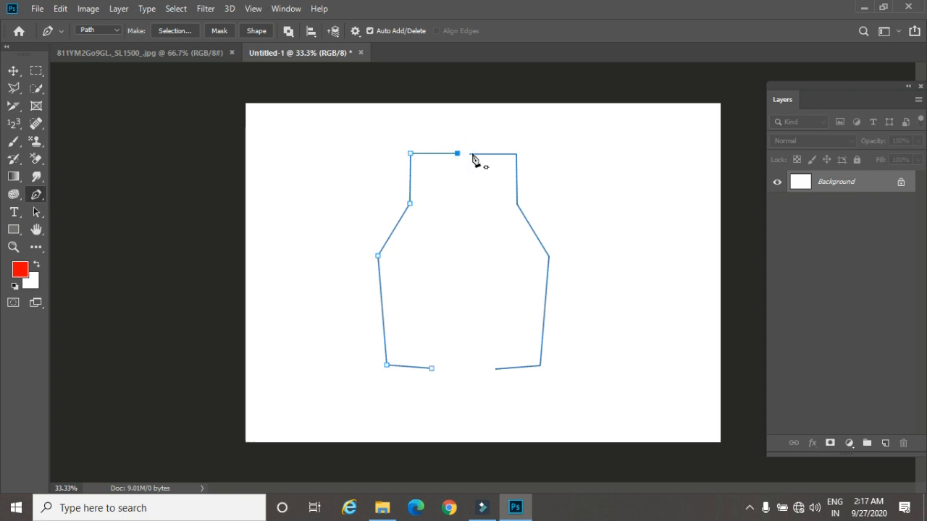
{"action": "left_click", "coordinate": [469, 154]}
{"action": "left_click", "coordinate": [432, 369]}
{"action": "left_click", "coordinate": [495, 369]}
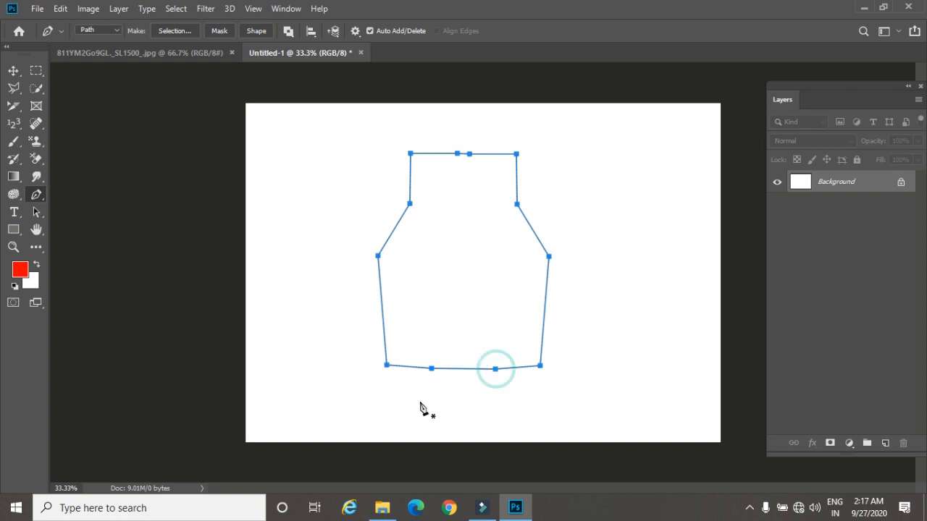
- Delete the two middle anchor points on the top edge and the two on the bottom edge with the Delete Anchor Point tool
{"action": "right_click", "coordinate": [39, 197]}
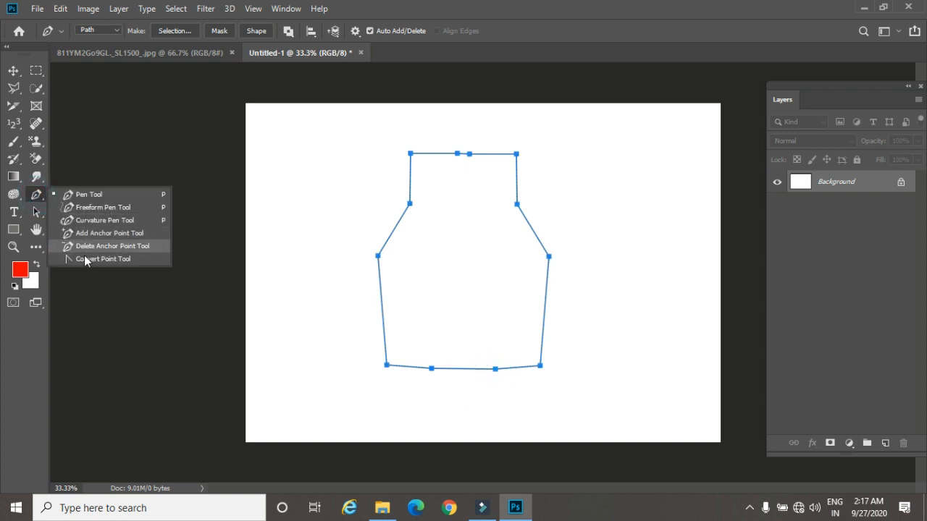
{"action": "left_click", "coordinate": [81, 246]}
{"action": "left_click", "coordinate": [457, 155]}
{"action": "left_click", "coordinate": [469, 154]}
{"action": "left_click", "coordinate": [431, 369]}
{"action": "left_click", "coordinate": [494, 369]}
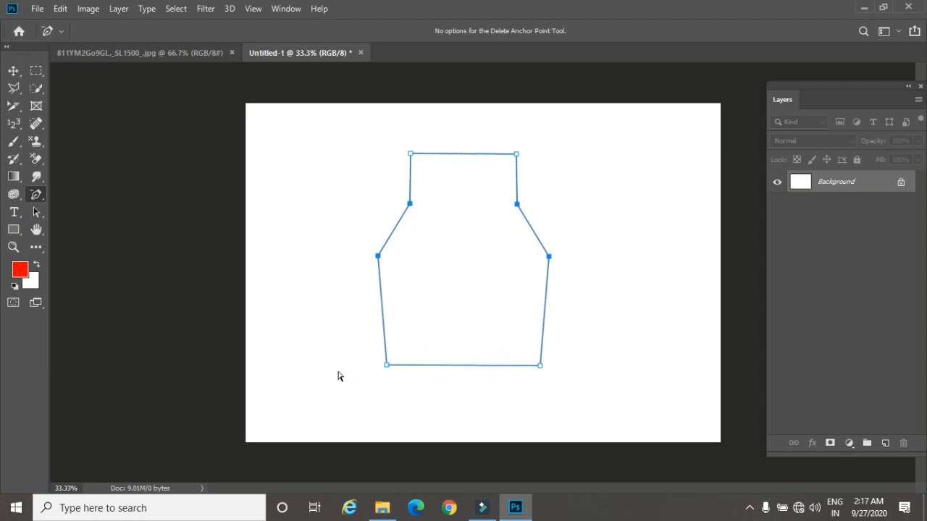
- Convert the closed outline to a selection, fill it with the red foreground colour on a new layer, and deselect
{"action": "left_click", "coordinate": [13, 70]}
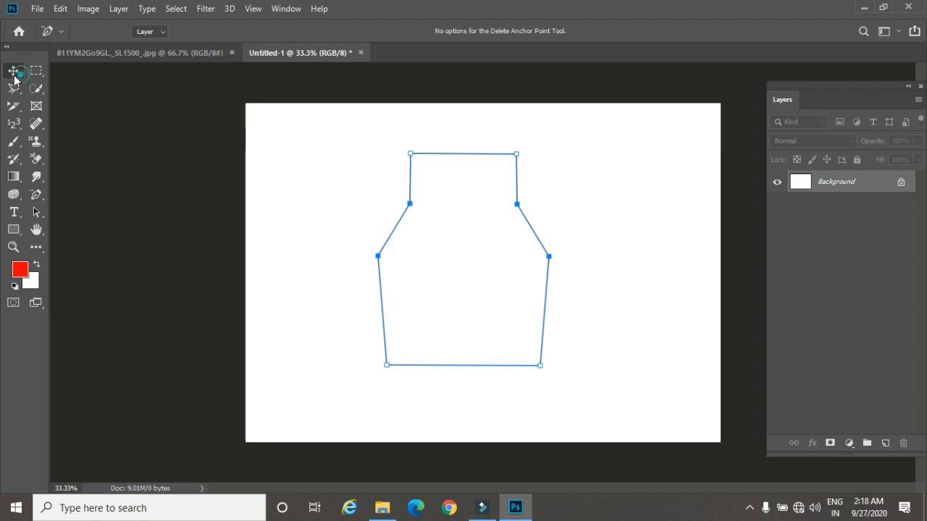
{"action": "key", "text": "ctrl+Return"}
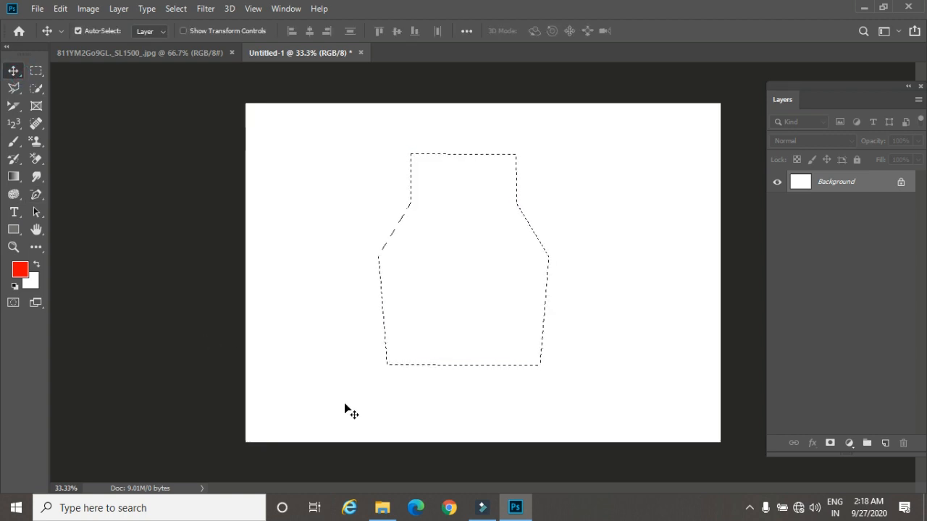
{"action": "left_click", "coordinate": [883, 441]}
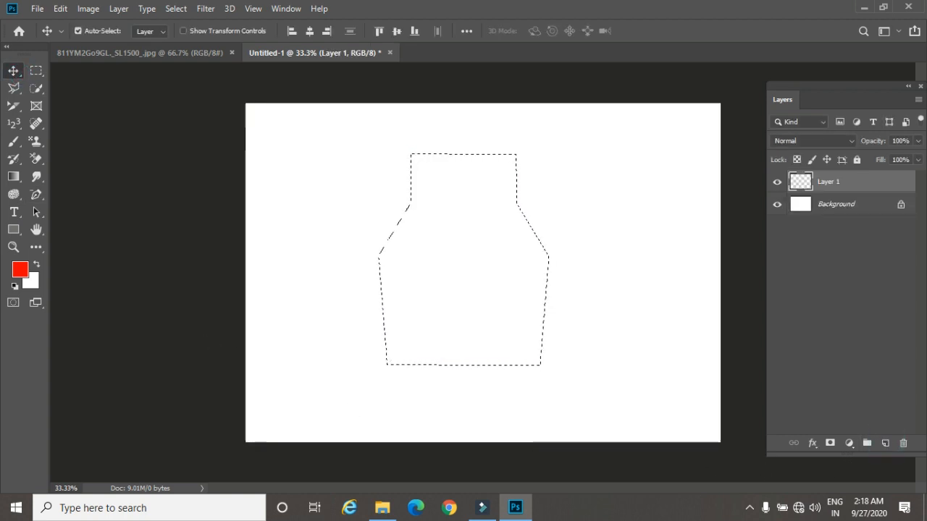
{"action": "key", "text": "alt+BackSpace"}
{"action": "key", "text": "ctrl+d"}
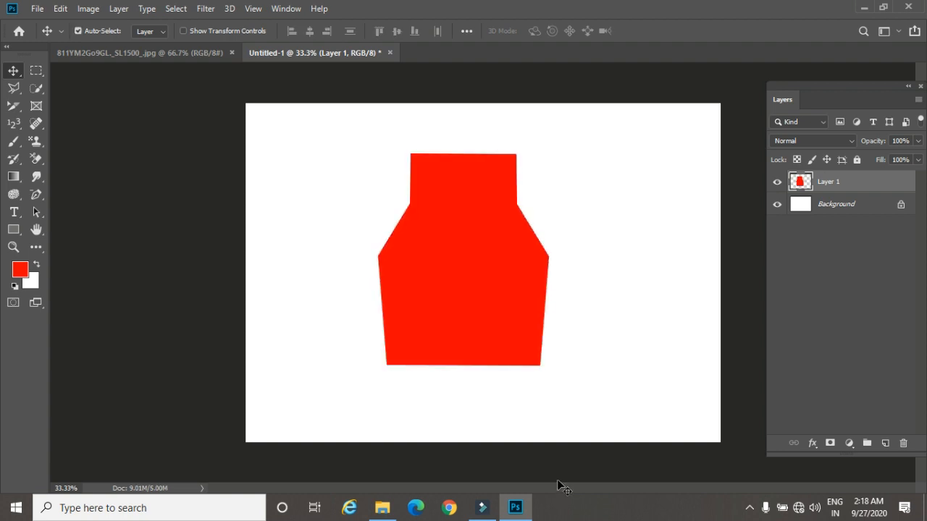
- Hide the red shape's layer and add a new empty layer above it
{"action": "left_click", "coordinate": [36, 194]}
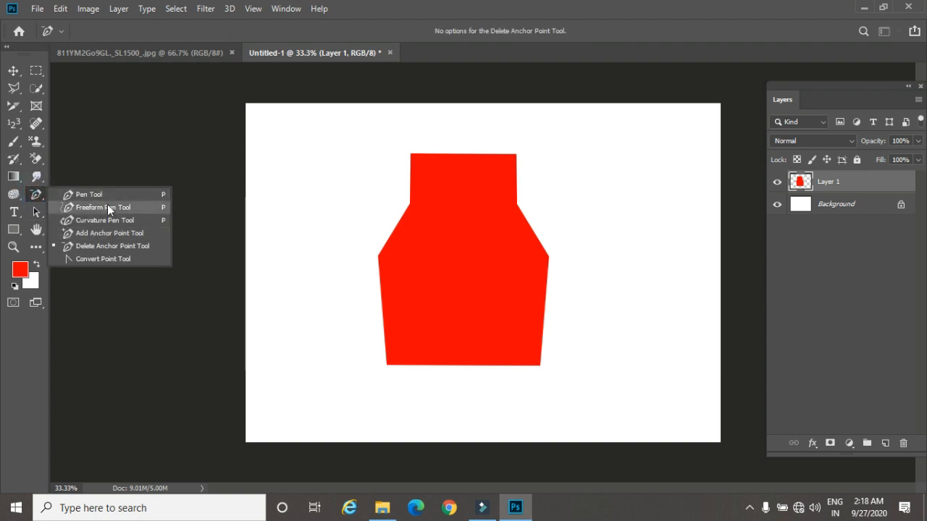
{"action": "left_click", "coordinate": [111, 198]}
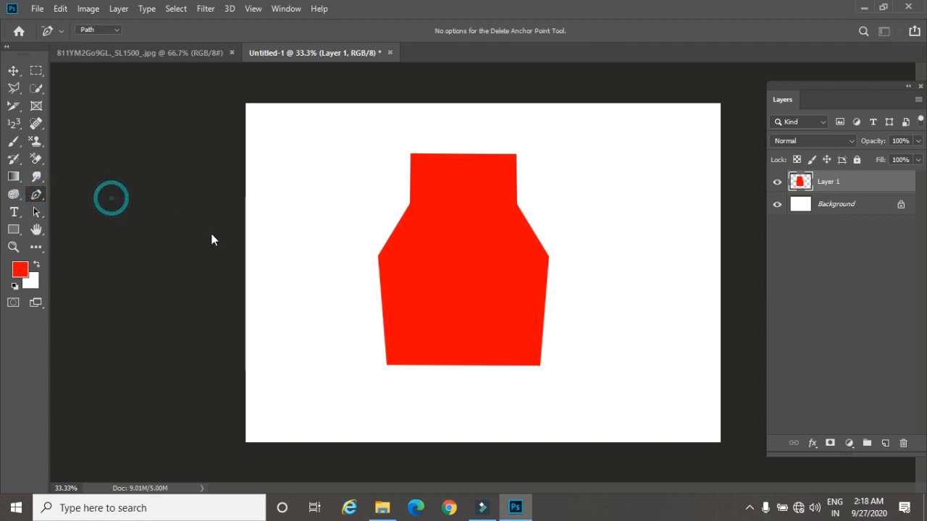
{"action": "left_click", "coordinate": [777, 183]}
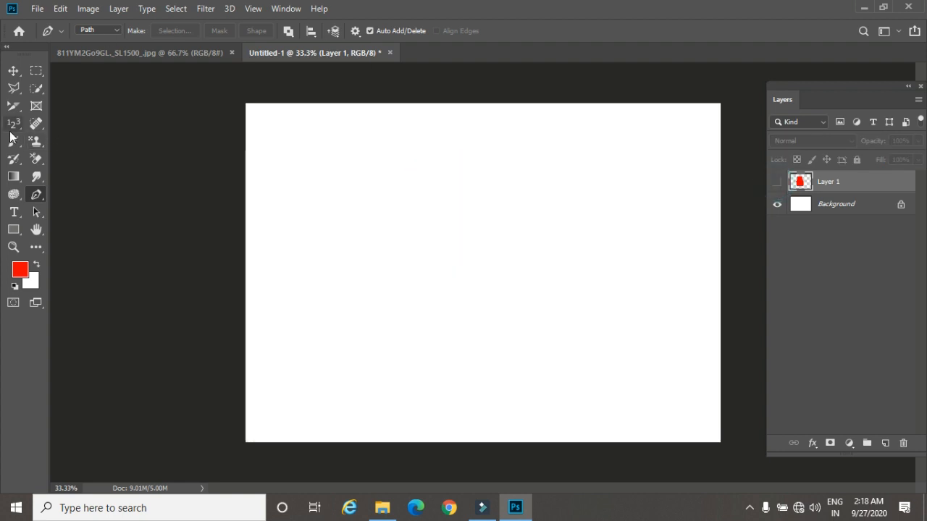
{"action": "left_click", "coordinate": [13, 143]}
{"action": "left_click", "coordinate": [51, 141]}
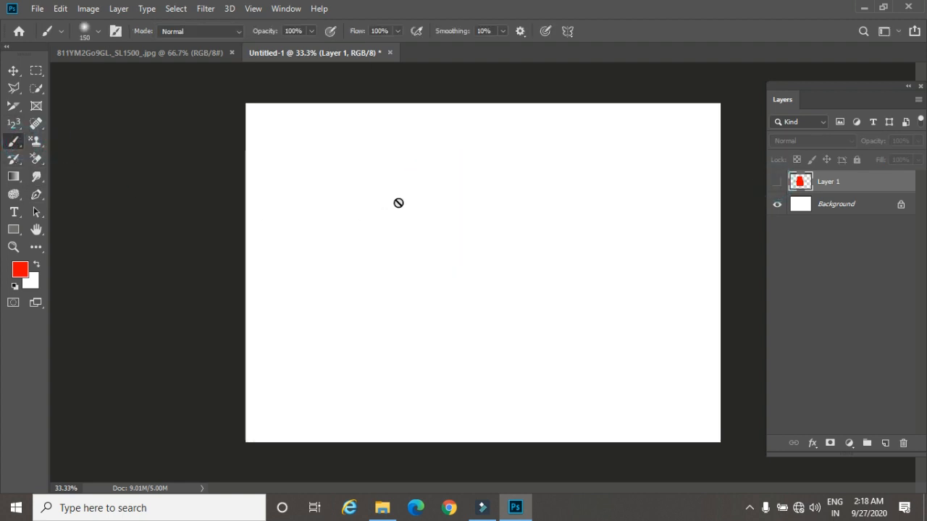
{"action": "left_click", "coordinate": [885, 443]}
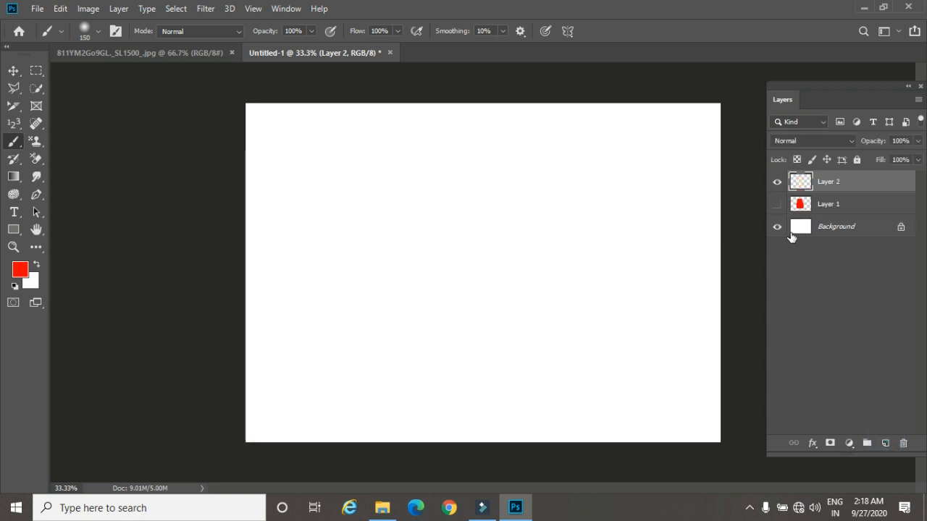
{"action": "left_click", "coordinate": [777, 203]}
- Reduce the Brush tool's size to 20 px
{"action": "key", "text": "bracketleft"}
{"action": "key", "text": "bracketleft"}
{"action": "key", "text": "bracketleft"}
{"action": "key", "text": "bracketleft"}
{"action": "key", "text": "bracketleft"}
- Draw an open wavy path with five anchor points across the middle of the canvas using the Pen tool
{"action": "left_click", "coordinate": [37, 194]}
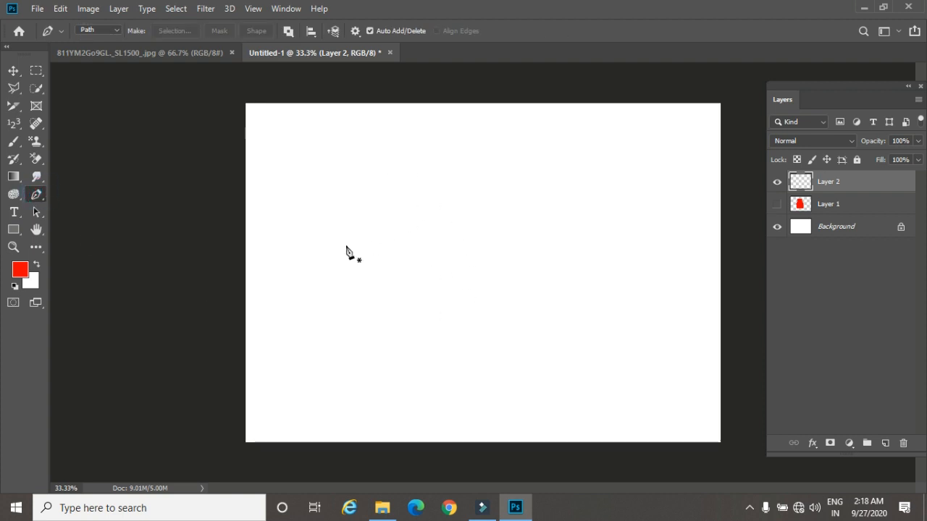
{"action": "left_click_drag", "start_coordinate": [356, 237], "coordinate": [377, 265]}
{"action": "left_click_drag", "start_coordinate": [428, 246], "coordinate": [450, 232]}
{"action": "left_click_drag", "start_coordinate": [515, 236], "coordinate": [537, 256]}
{"action": "left_click_drag", "start_coordinate": [597, 260], "coordinate": [629, 247]}
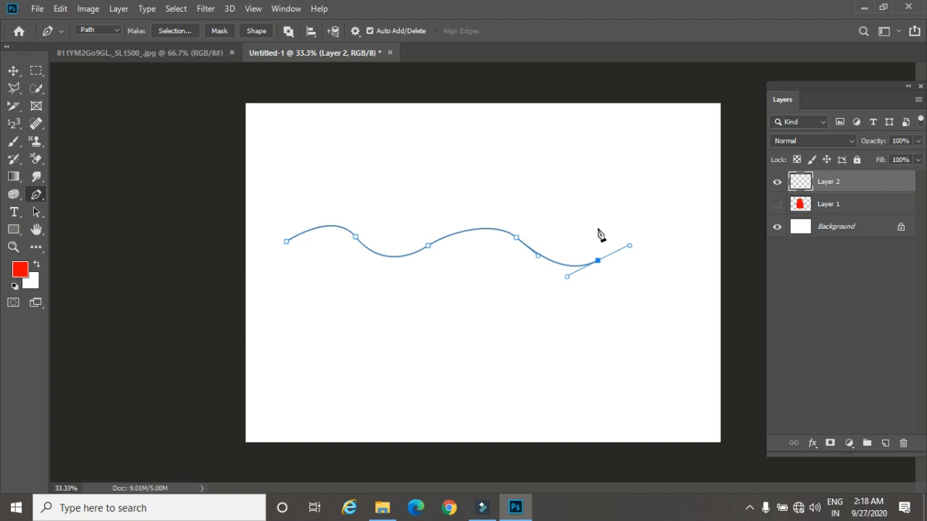
- Try converting the wavy path to a selection and filling it with red, and undo both operations
{"action": "key", "text": "ctrl+Return"}
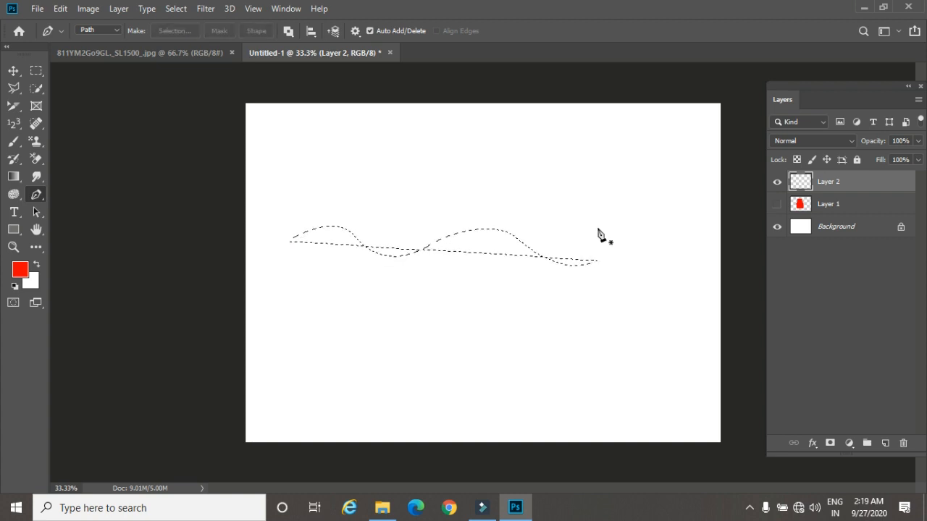
{"action": "key", "text": "alt+BackSpace"}
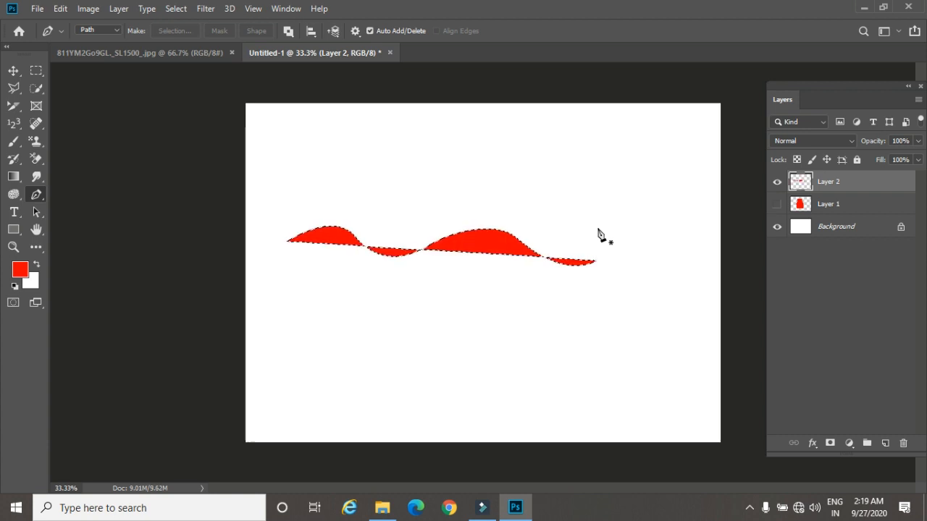
{"action": "key", "text": "ctrl+z"}
{"action": "key", "text": "ctrl+z"}
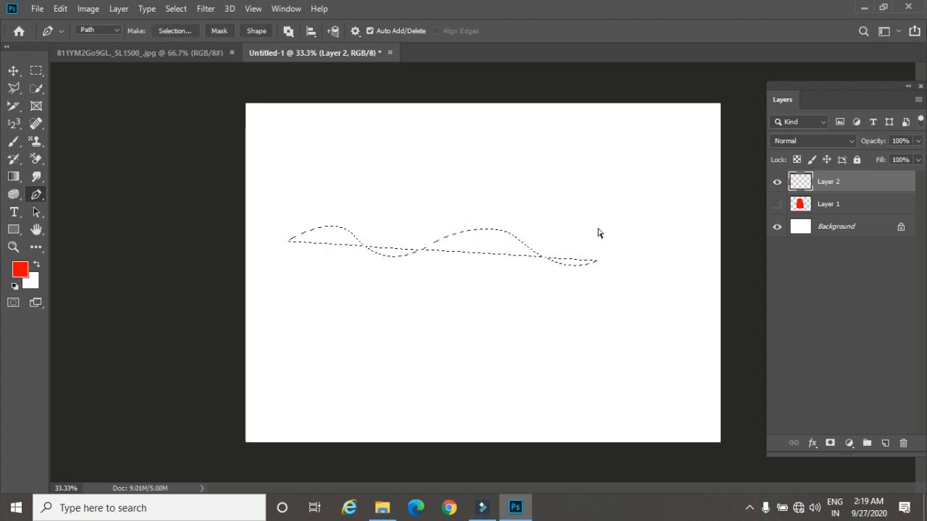
- Stroke the wavy path using the Brush as the stroke tool, with Simulate Pressure off
{"action": "right_click", "coordinate": [515, 193]}
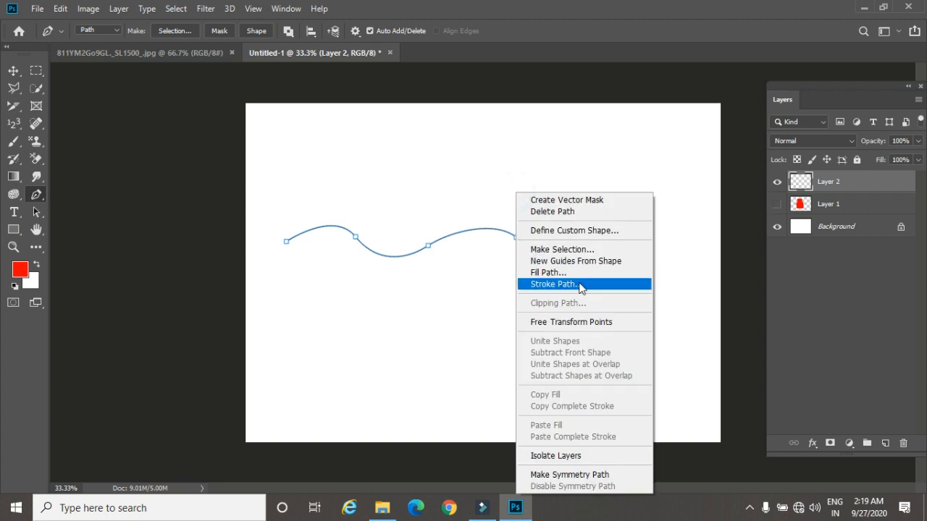
{"action": "left_click", "coordinate": [582, 286]}
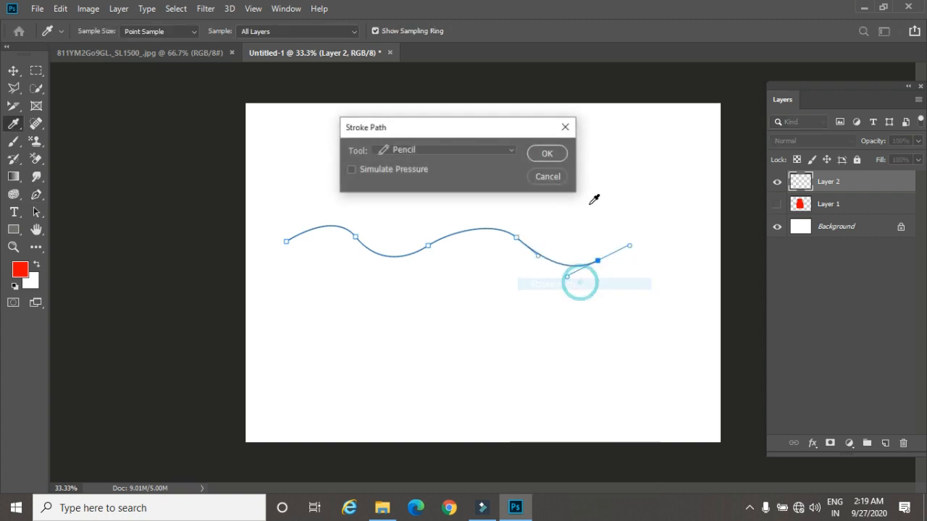
{"action": "left_click", "coordinate": [459, 155]}
{"action": "left_click", "coordinate": [446, 177]}
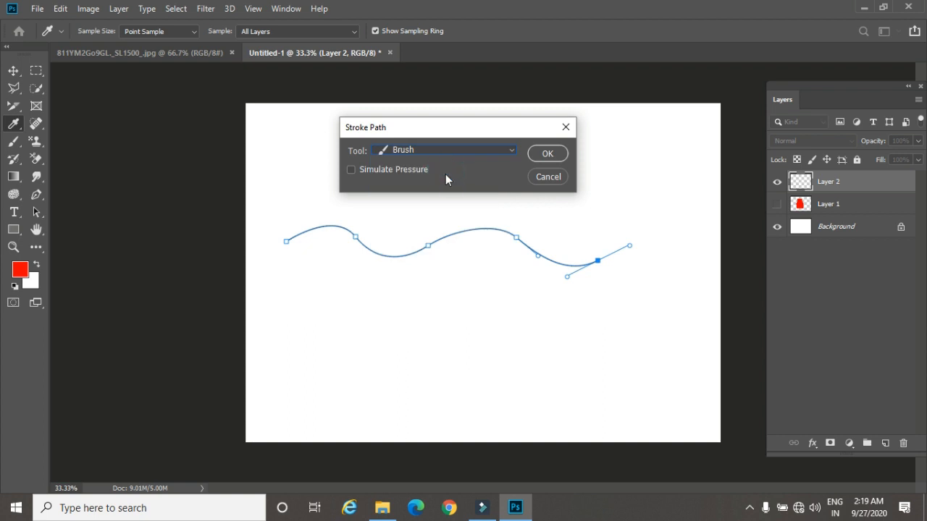
{"action": "left_click", "coordinate": [548, 154]}
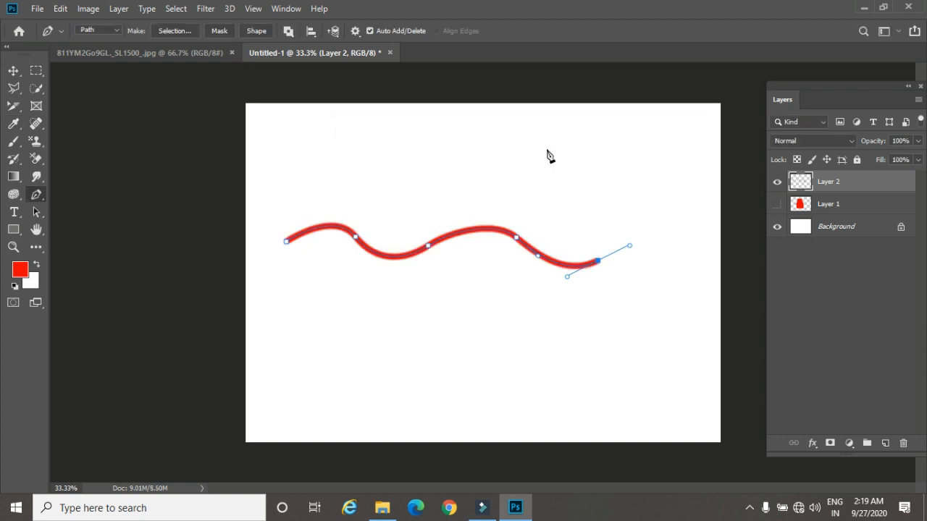
- Undo the path stroke and reduce the Brush tool's size to 10 px
{"action": "key", "text": "ctrl+z"}
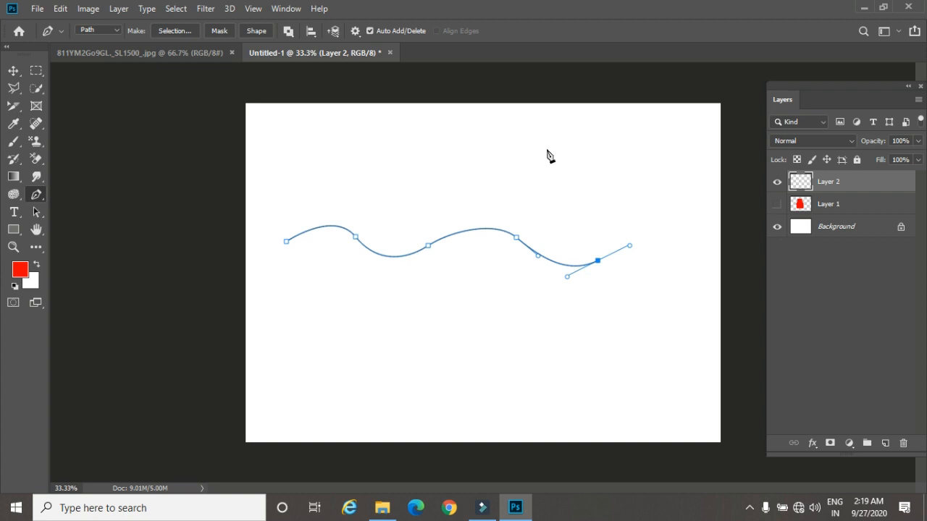
{"action": "left_click", "coordinate": [13, 142]}
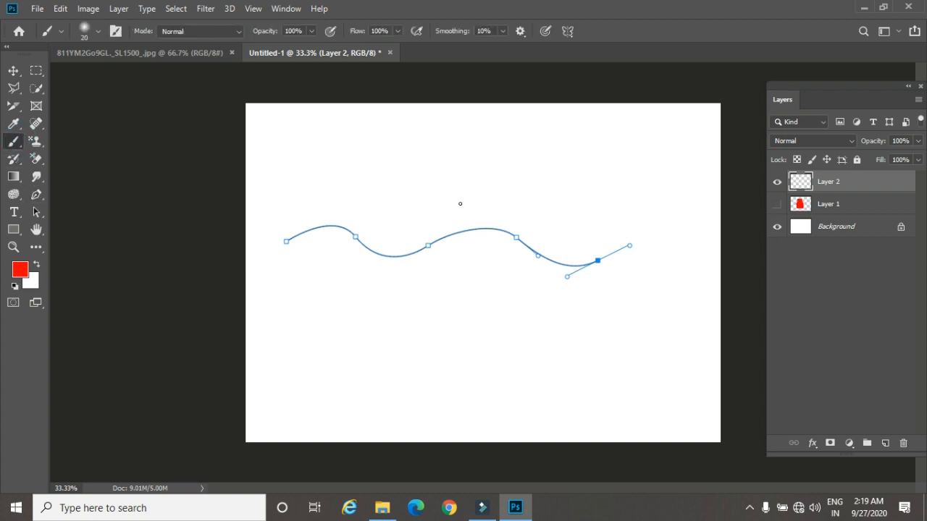
{"action": "key", "text": "bracketleft"}
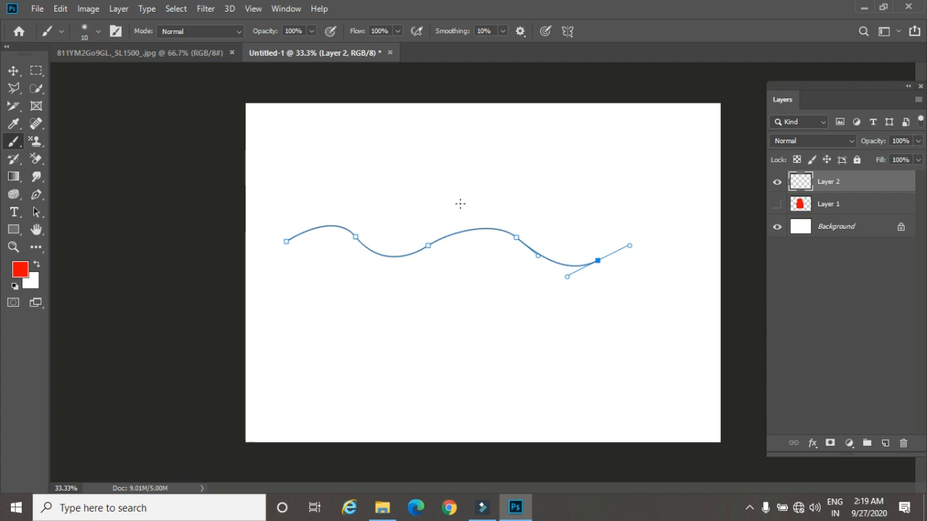
- Try stroking the wavy path with the 10 px brush and dismissing the path, and undo back to the unstroked path
{"action": "left_click", "coordinate": [36, 194]}
{"action": "right_click", "coordinate": [551, 197]}
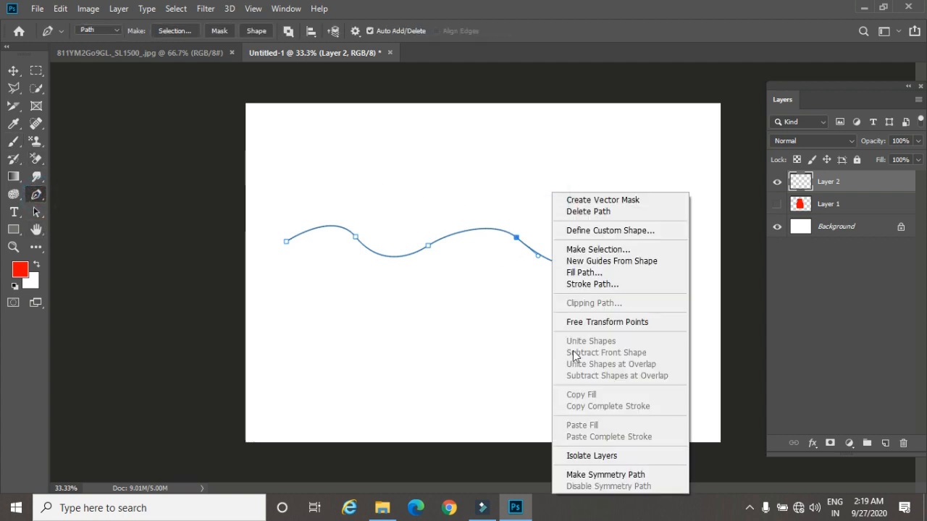
{"action": "left_click", "coordinate": [595, 285]}
{"action": "left_click", "coordinate": [550, 153]}
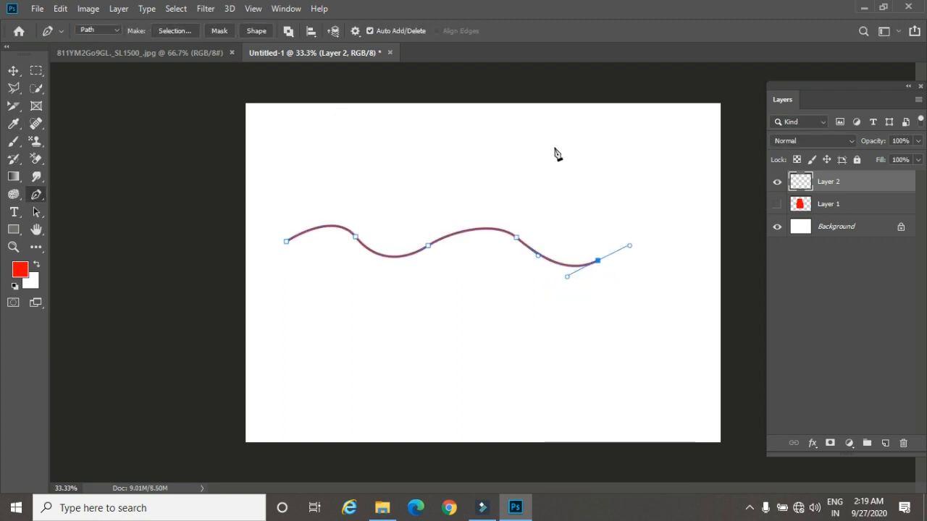
{"action": "key", "text": "Return"}
{"action": "key", "text": "Return"}
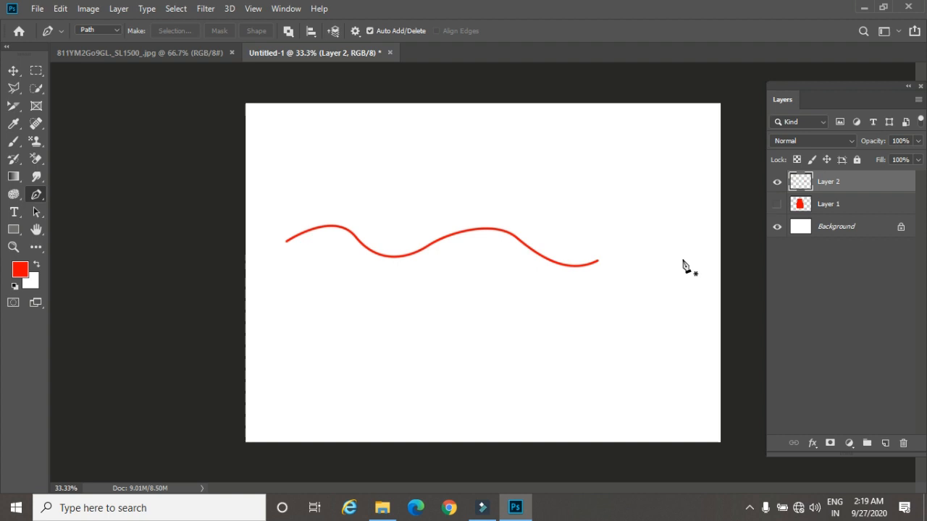
{"action": "key", "text": "ctrl+z"}
{"action": "key", "text": "ctrl+z"}
{"action": "key", "text": "ctrl+z"}
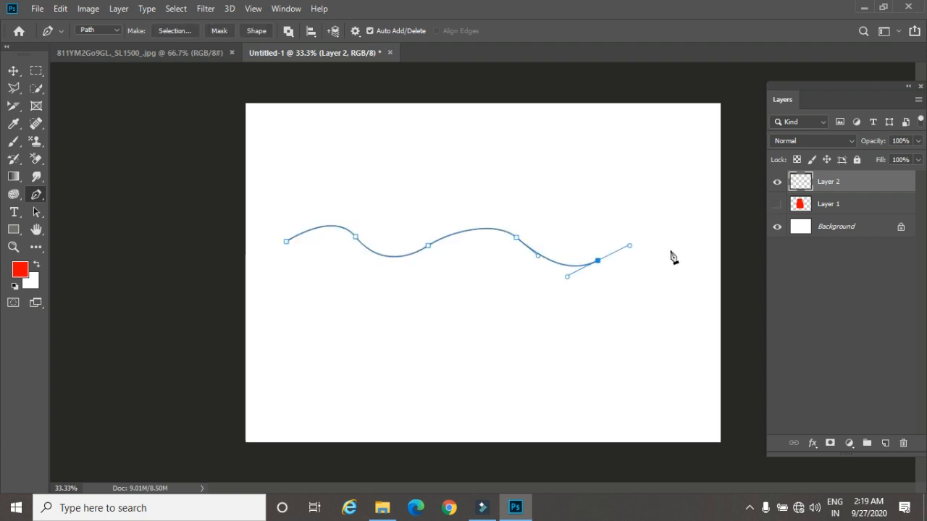
- Stroke the wavy path with the Brush and Simulate Pressure enabled, and dismiss the path
{"action": "right_click", "coordinate": [536, 192]}
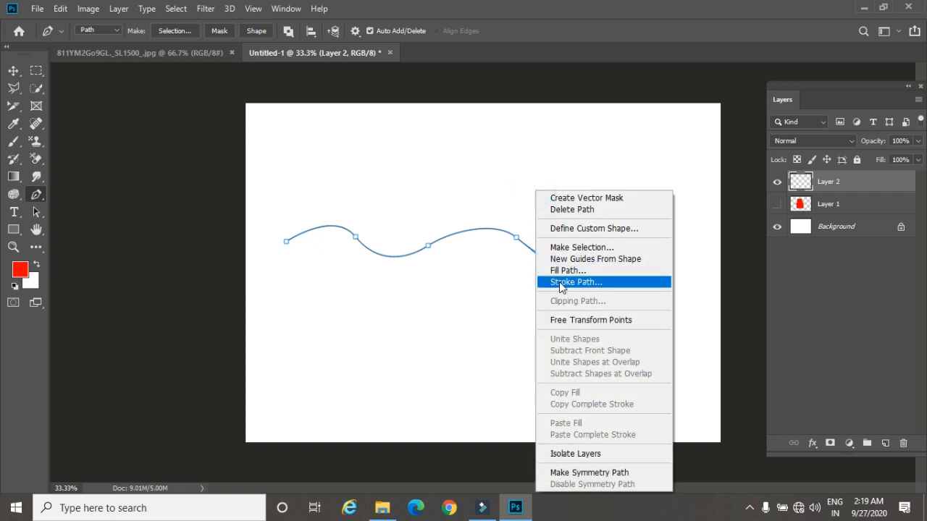
{"action": "left_click", "coordinate": [559, 283]}
{"action": "left_click", "coordinate": [351, 171]}
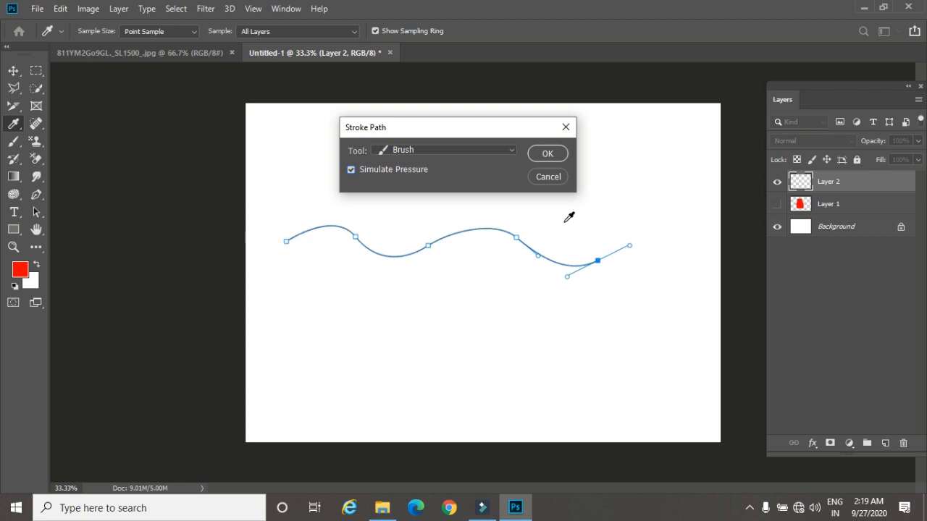
{"action": "left_click", "coordinate": [547, 154]}
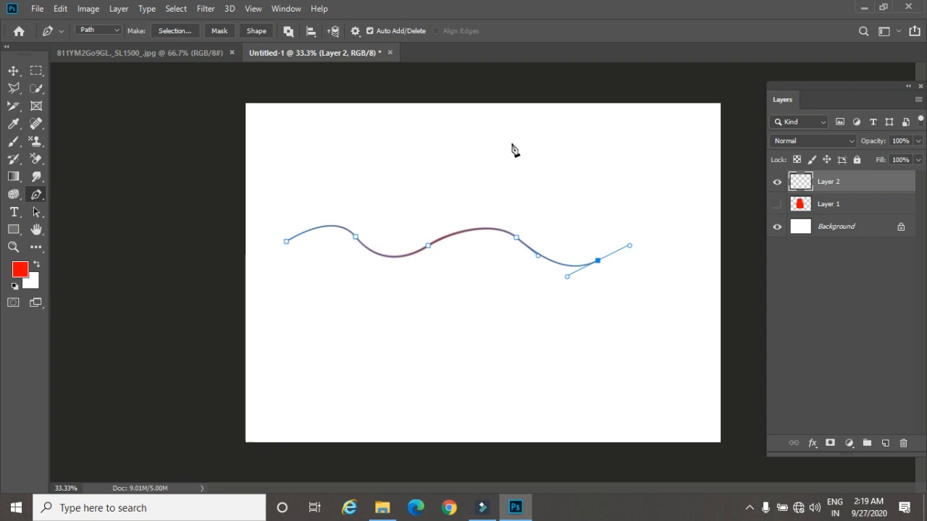
{"action": "key", "text": "Return"}
{"action": "key", "text": "ctrl+d"}
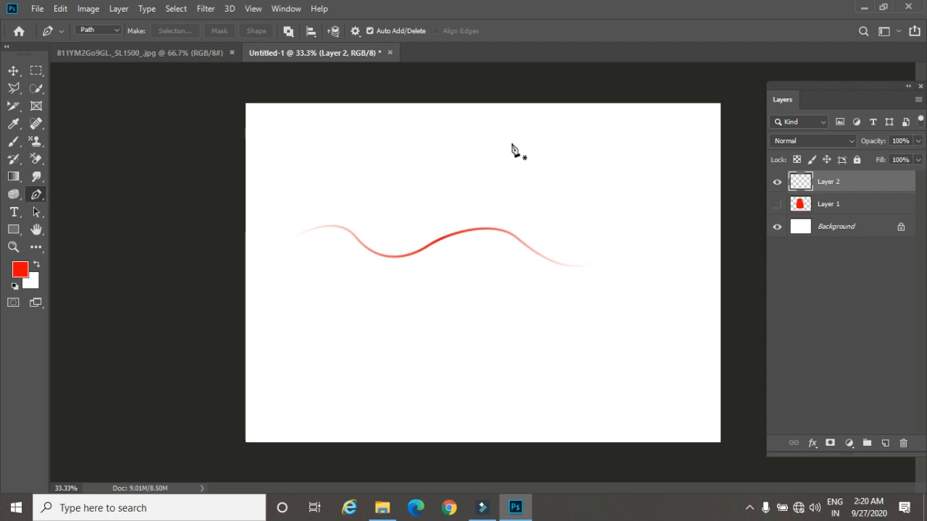
- Nudge the layer with the tapered wavy stroke slightly to the right using the Move tool
{"action": "key", "text": "v"}
{"action": "key", "text": "shift+Right"}
{"action": "key", "text": "shift+Right"}
{"action": "key", "text": "shift+Right"}
{"action": "key", "text": "shift+Right"}
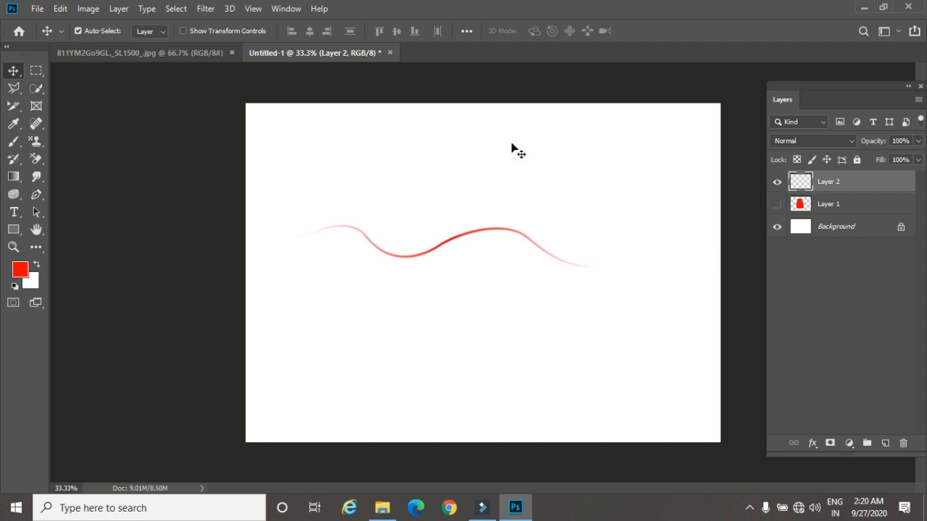
- Duplicate the wavy stroke's layer and nudge the copy to the right so the two lines are offset
{"action": "key", "text": "ctrl"}
{"action": "key", "text": "ctrl+j"}
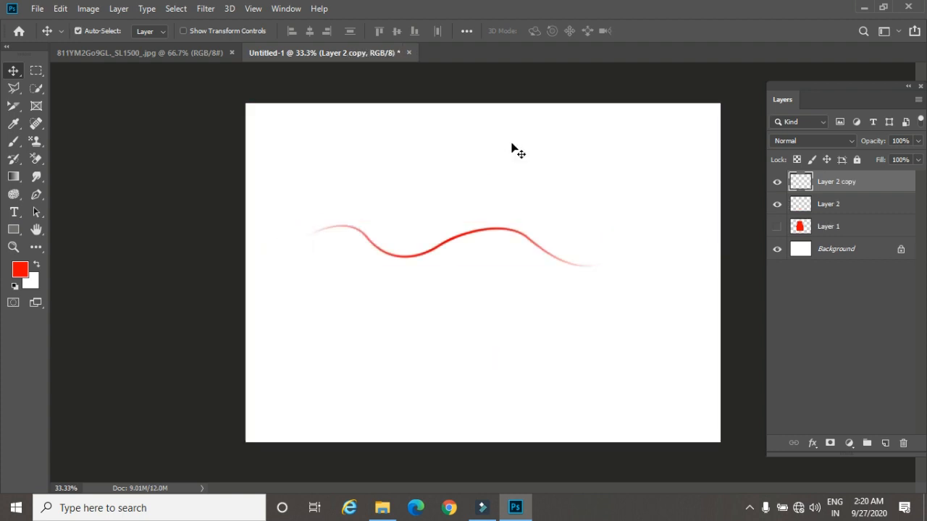
{"action": "key", "text": "shift+Right"}
{"action": "key", "text": "shift+Right"}
{"action": "key", "text": "shift+Right"}
{"action": "key", "text": "shift+Right"}
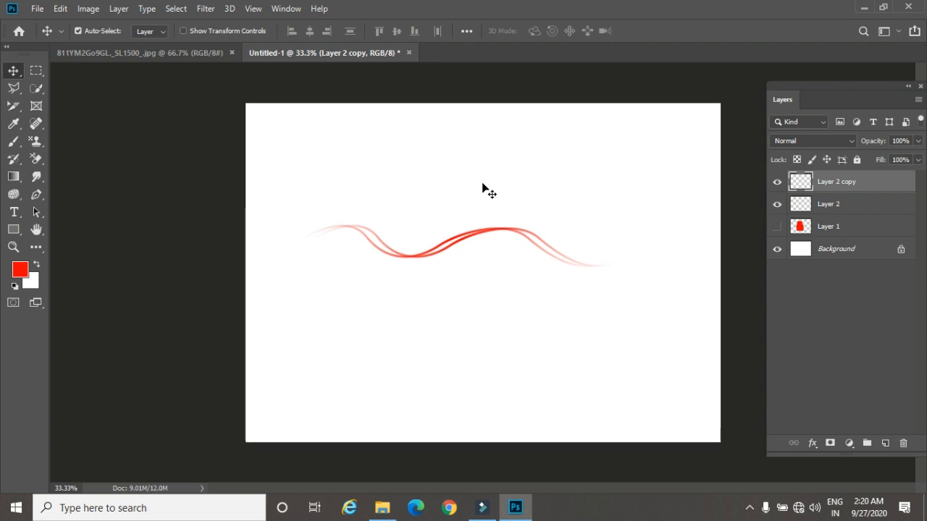
- Activate the Pen tool and open the Cute-Baby-Girl-Wallpapers-15 image from the photoshop image folder on the Desktop
{"action": "left_click", "coordinate": [37, 194]}
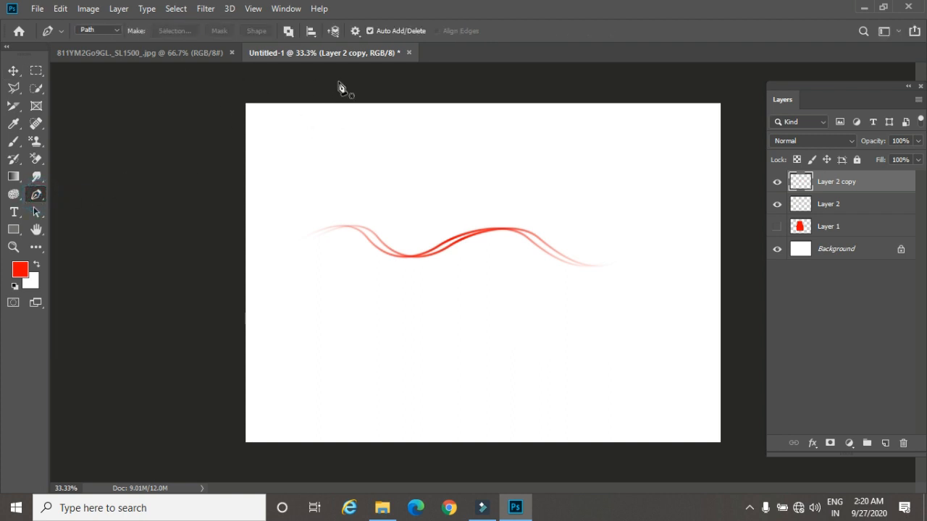
{"action": "key", "text": "ctrl+o"}
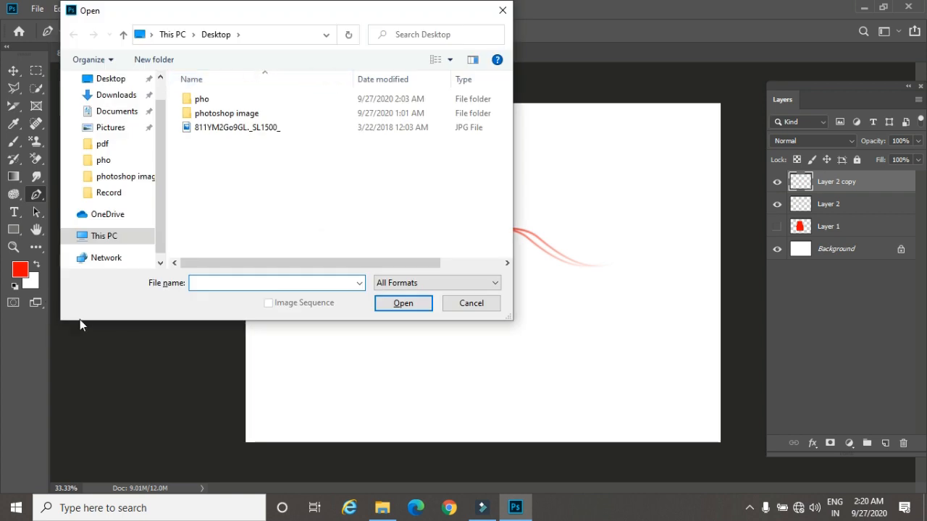
{"action": "double_click", "coordinate": [230, 115]}
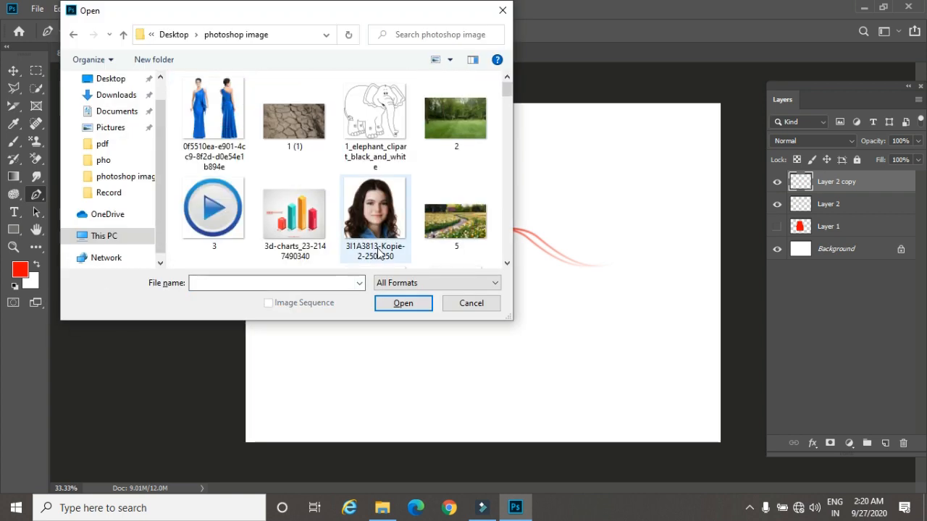
{"action": "scroll", "coordinate": [407, 199], "scroll_direction": "down", "scroll_amount": 2}
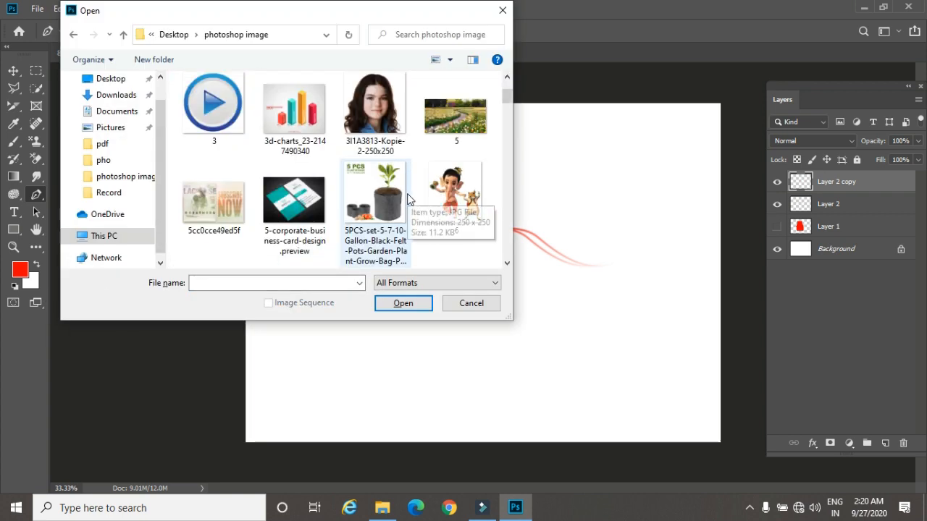
{"action": "scroll", "coordinate": [408, 198], "scroll_direction": "down", "scroll_amount": 2}
{"action": "scroll", "coordinate": [408, 197], "scroll_direction": "down", "scroll_amount": 2}
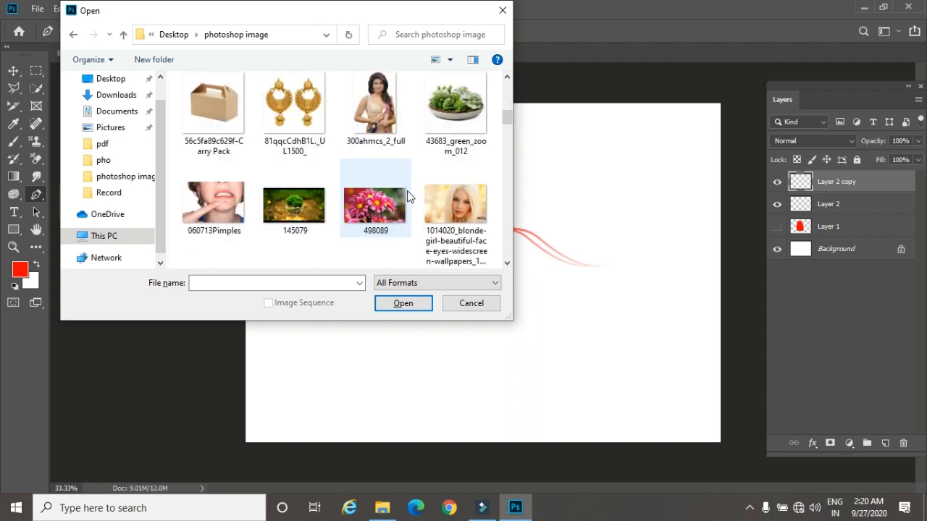
{"action": "scroll", "coordinate": [407, 195], "scroll_direction": "down", "scroll_amount": 1}
{"action": "scroll", "coordinate": [407, 196], "scroll_direction": "down", "scroll_amount": 3}
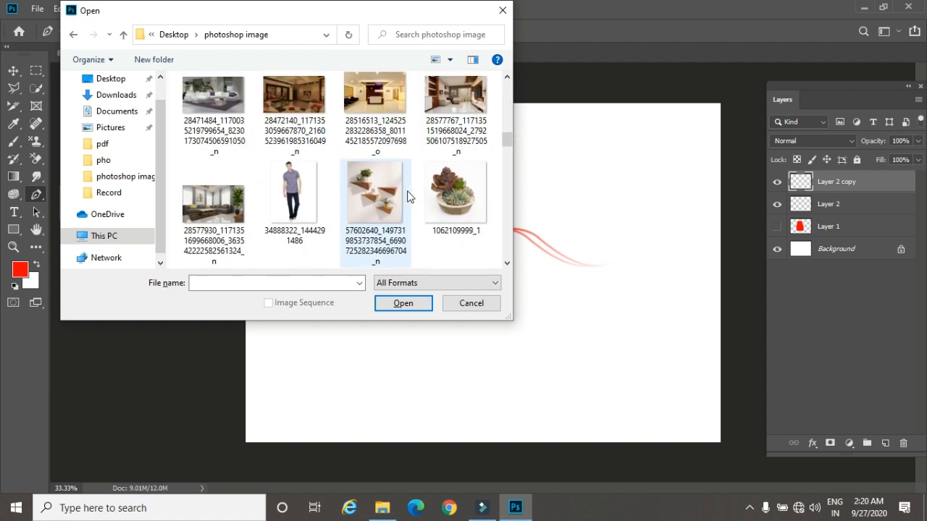
{"action": "scroll", "coordinate": [408, 196], "scroll_direction": "down", "scroll_amount": 1}
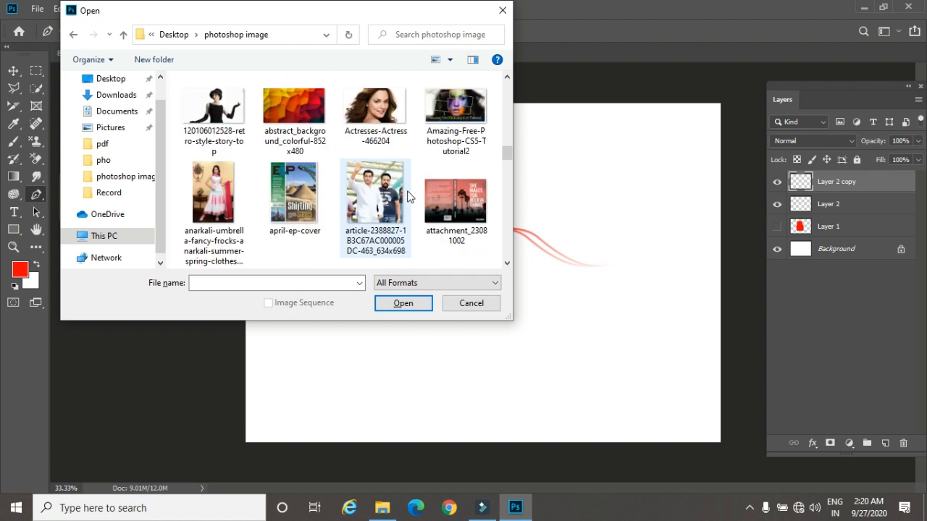
{"action": "scroll", "coordinate": [408, 197], "scroll_direction": "down", "scroll_amount": 1}
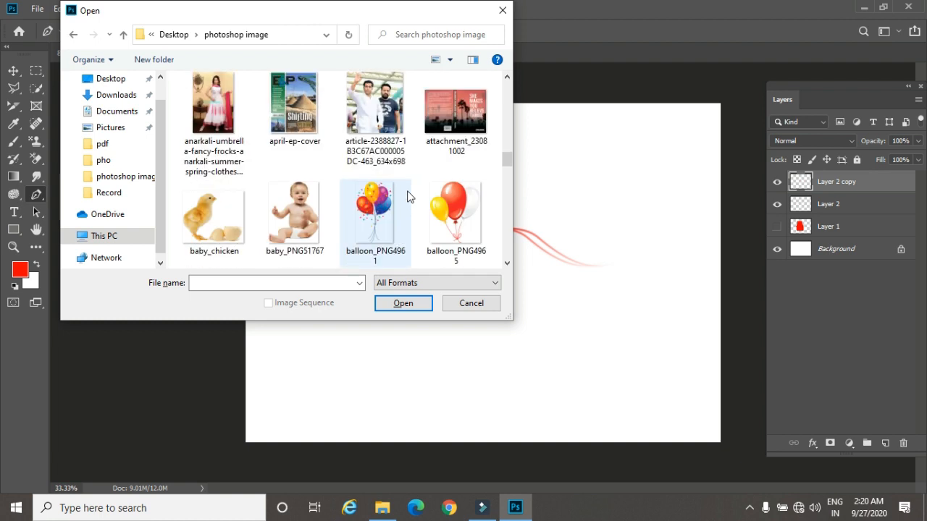
{"action": "left_click", "coordinate": [221, 120]}
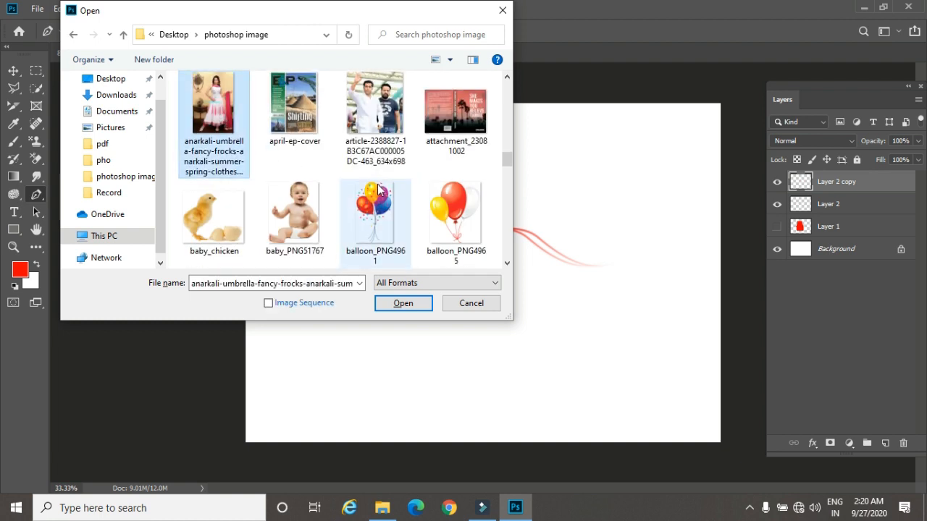
{"action": "scroll", "coordinate": [377, 184], "scroll_direction": "down", "scroll_amount": 2}
{"action": "scroll", "coordinate": [378, 187], "scroll_direction": "down", "scroll_amount": 1}
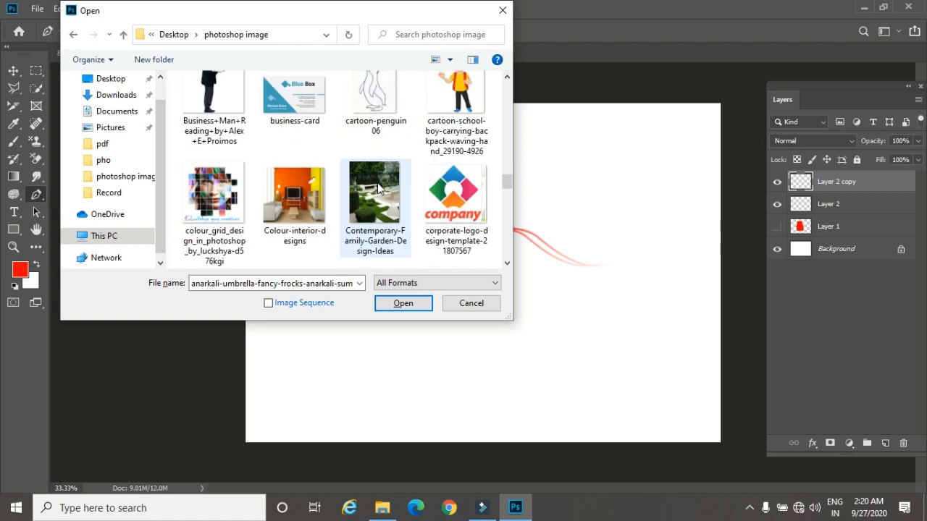
{"action": "scroll", "coordinate": [377, 181], "scroll_direction": "down", "scroll_amount": 2}
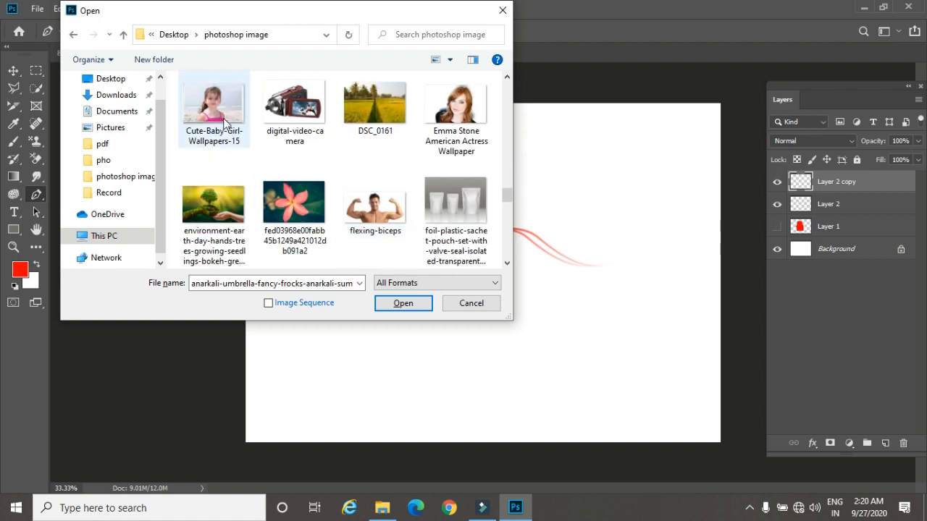
{"action": "left_click", "coordinate": [224, 123]}
{"action": "left_click", "coordinate": [404, 302]}
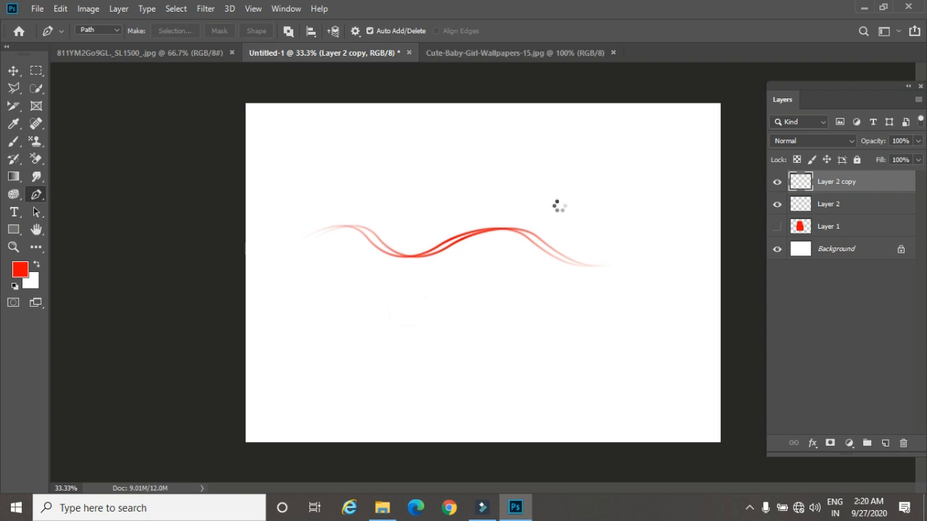
- Start a pen path at the outer end of the girl's left-hand dress strap and curve it along the strap's top edge over the shoulder
{"action": "key", "text": "ctrl+plus"}
{"action": "key", "text": "ctrl+plus"}
{"action": "key", "text": "ctrl+plus"}
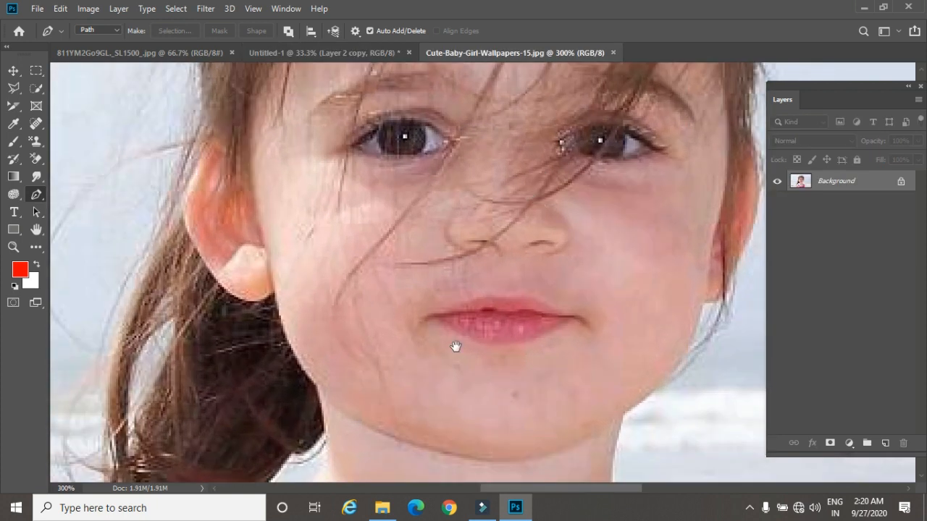
{"action": "scroll", "coordinate": [449, 338], "scroll_direction": "down", "scroll_amount": 15}
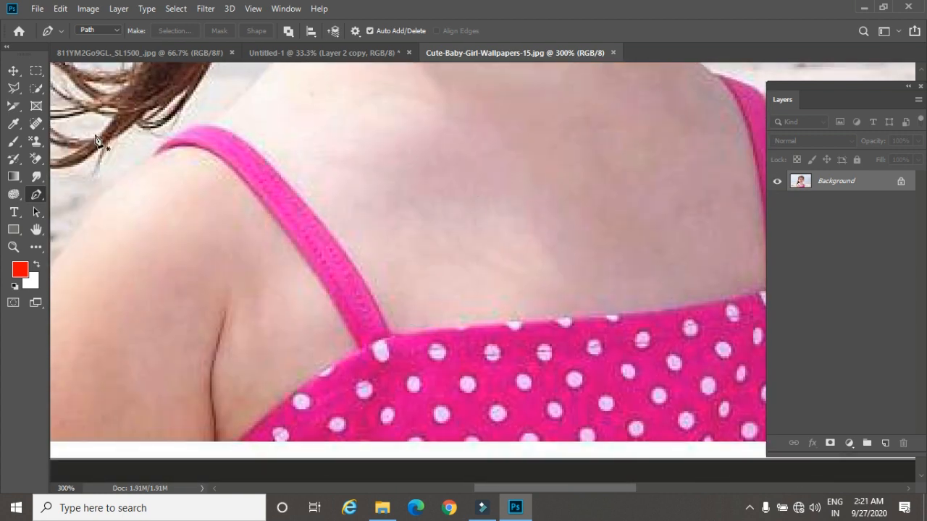
{"action": "left_click", "coordinate": [153, 154]}
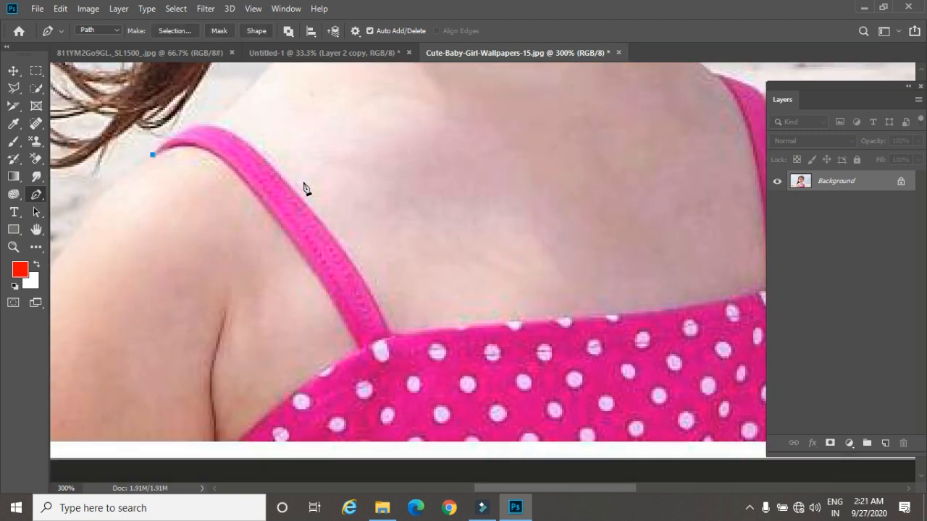
{"action": "left_click_drag", "start_coordinate": [260, 154], "coordinate": [322, 218]}
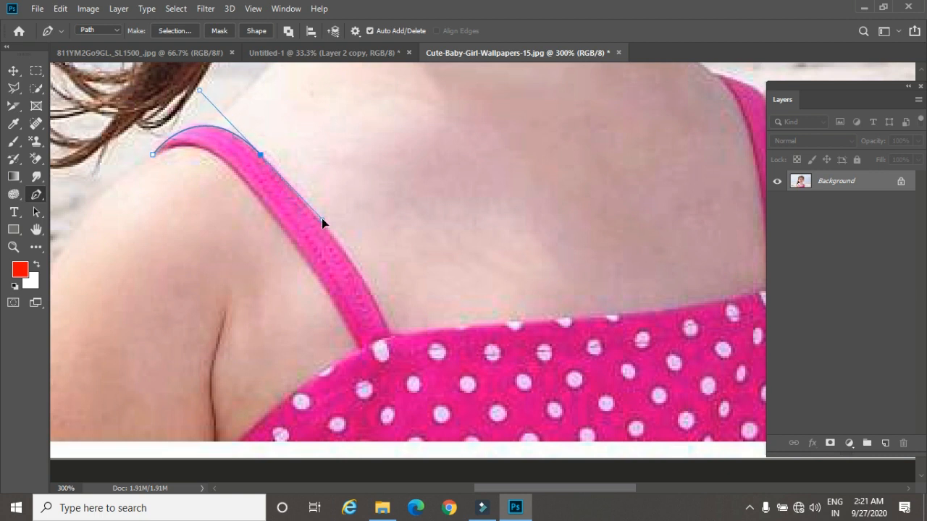
{"action": "left_click", "coordinate": [260, 156], "text": "alt"}
{"action": "left_click_drag", "start_coordinate": [347, 252], "coordinate": [369, 278]}
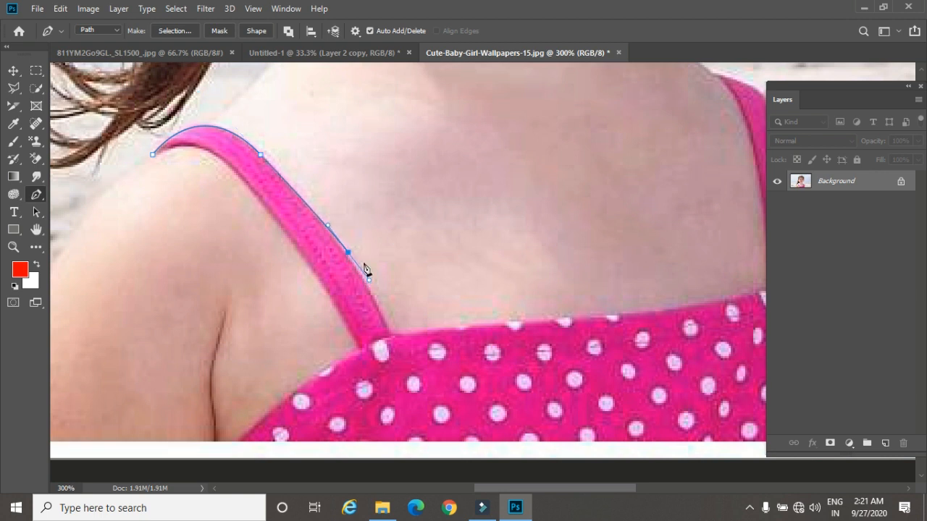
{"action": "left_click", "coordinate": [349, 253], "text": "alt"}
{"action": "key", "text": "ctrl+z"}
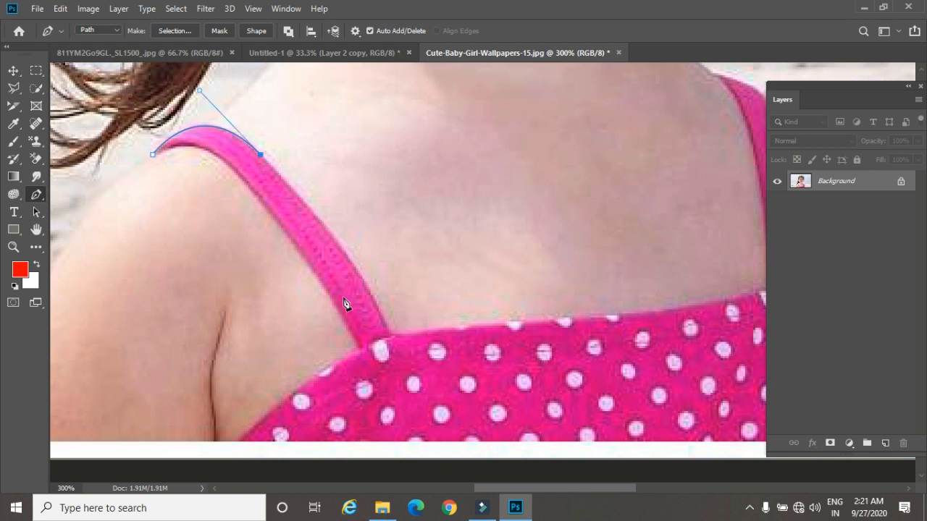
- Continue the path down the inner edge of the left-hand strap to the corner where it meets the neckline
{"action": "left_click_drag", "start_coordinate": [352, 266], "coordinate": [367, 293]}
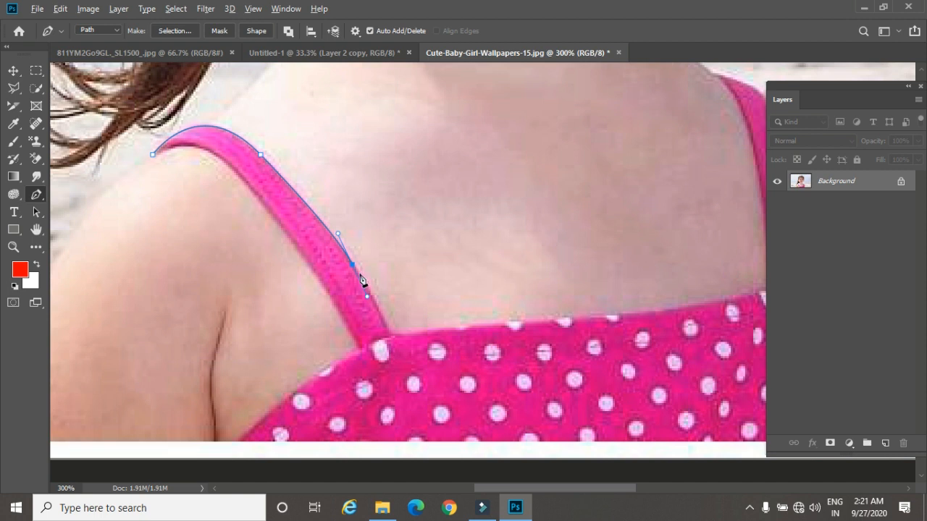
{"action": "left_click_drag", "start_coordinate": [414, 290], "coordinate": [364, 194]}
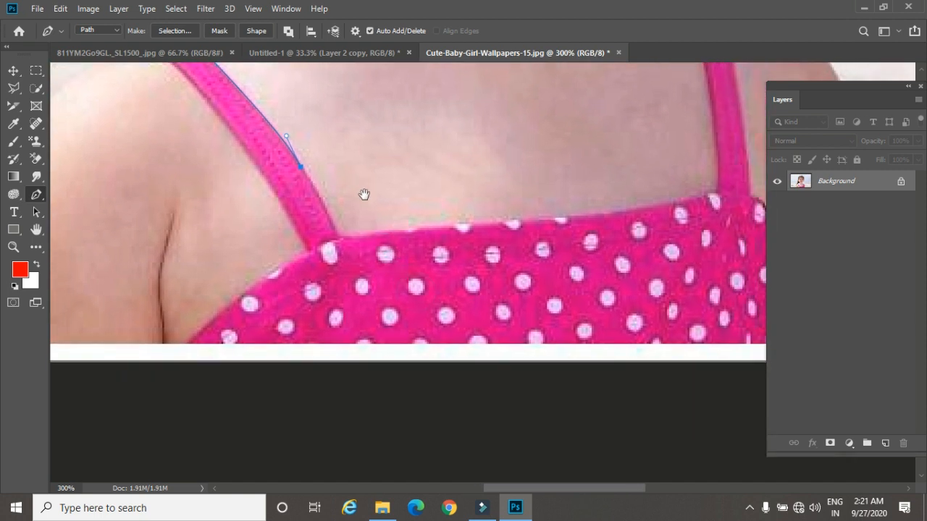
{"action": "left_click", "coordinate": [338, 238]}
- Trace the dress neckline with the Pen tool across to the base of the right-hand strap, ending in a corner point
{"action": "left_click_drag", "start_coordinate": [486, 213], "coordinate": [386, 239]}
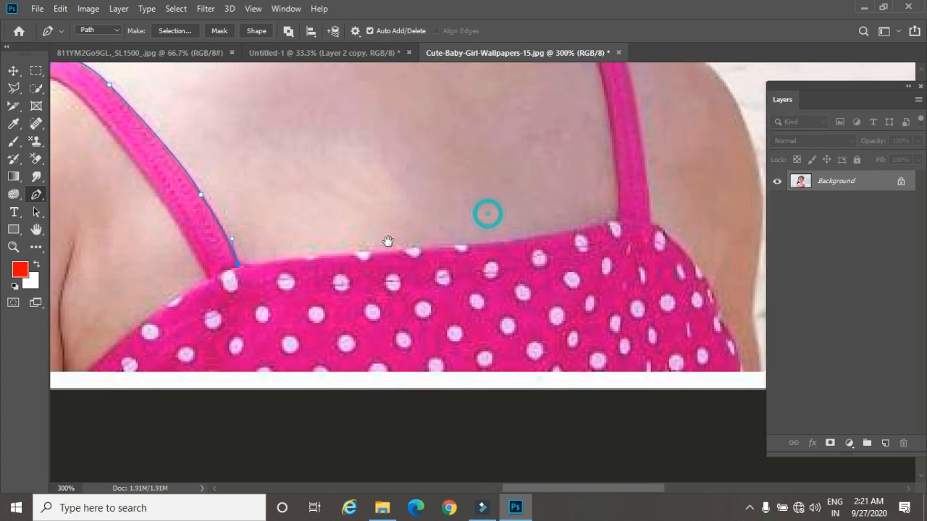
{"action": "left_click_drag", "start_coordinate": [459, 245], "coordinate": [482, 244]}
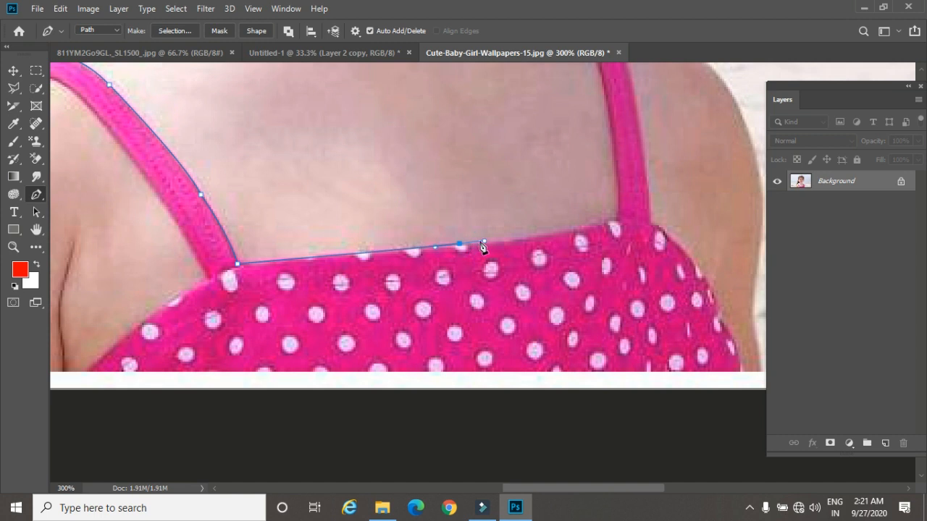
{"action": "left_click", "coordinate": [458, 245], "text": "alt"}
{"action": "left_click_drag", "start_coordinate": [552, 214], "coordinate": [440, 251]}
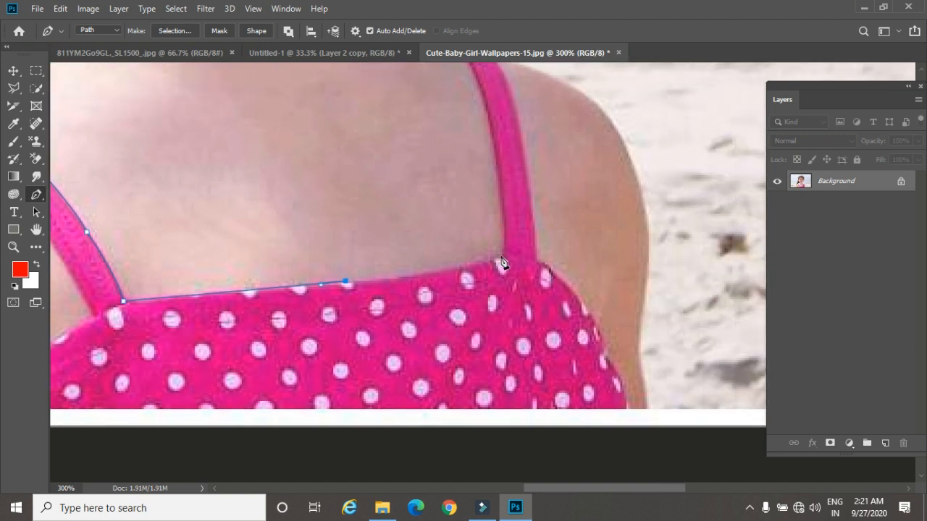
{"action": "left_click", "coordinate": [502, 257]}
{"action": "left_click_drag", "start_coordinate": [501, 257], "coordinate": [524, 246]}
{"action": "left_click", "coordinate": [501, 258], "text": "alt"}
- Trace the inner edge of the right-hand strap up to its tip at the shoulder, keeping corner points for direction changes
{"action": "scroll", "coordinate": [503, 138], "scroll_direction": "up", "scroll_amount": 5}
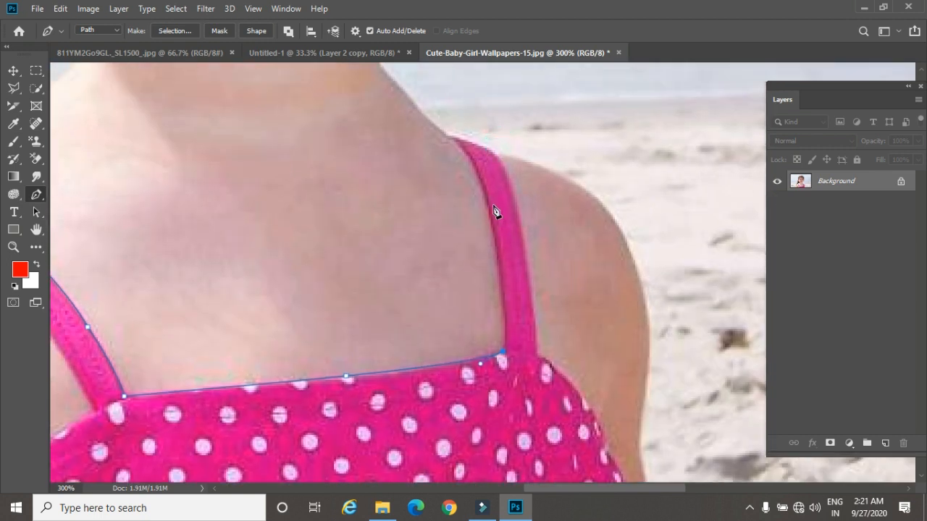
{"action": "left_click_drag", "start_coordinate": [486, 194], "coordinate": [472, 155]}
{"action": "key", "text": "ctrl+z"}
{"action": "left_click_drag", "start_coordinate": [492, 227], "coordinate": [481, 170]}
{"action": "left_click", "coordinate": [493, 227], "text": "alt"}
{"action": "left_click_drag", "start_coordinate": [455, 138], "coordinate": [436, 126]}
{"action": "left_click", "coordinate": [455, 137], "text": "alt"}
- Curve the path over the right-hand strap's tip and trace its outer edge down to the dress bodice
{"action": "left_click_drag", "start_coordinate": [509, 189], "coordinate": [509, 231]}
{"action": "left_click", "coordinate": [508, 187], "text": "alt"}
{"action": "left_click_drag", "start_coordinate": [534, 261], "coordinate": [506, 209]}
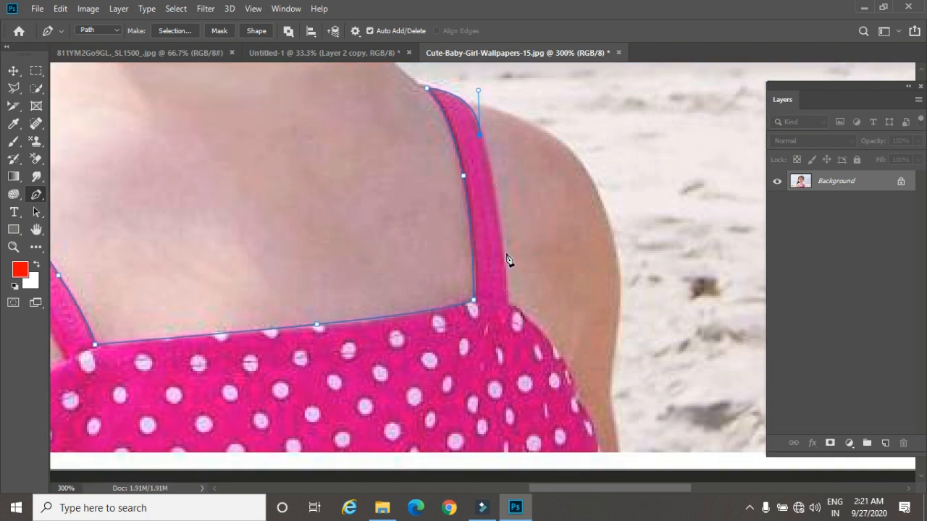
{"action": "left_click", "coordinate": [508, 291]}
{"action": "left_click_drag", "start_coordinate": [511, 263], "coordinate": [486, 210]}
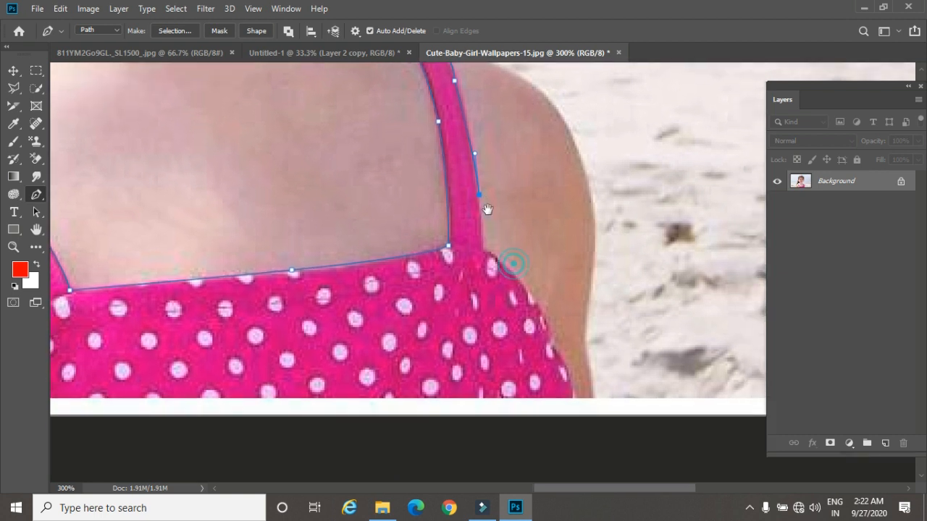
{"action": "left_click", "coordinate": [481, 246]}
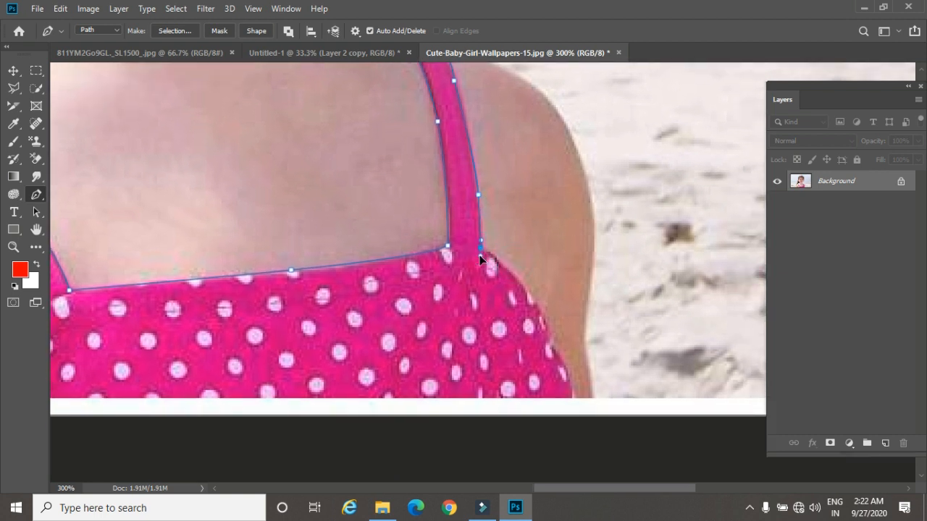
- Trace the right side of the bodice to the photo's bottom edge and run the path straight across to the dress's lower left corner
{"action": "left_click_drag", "start_coordinate": [554, 372], "coordinate": [575, 418]}
{"action": "left_click", "coordinate": [552, 348]}
{"action": "left_click", "coordinate": [574, 398]}
{"action": "scroll", "coordinate": [314, 323], "scroll_direction": "left", "scroll_amount": 3}
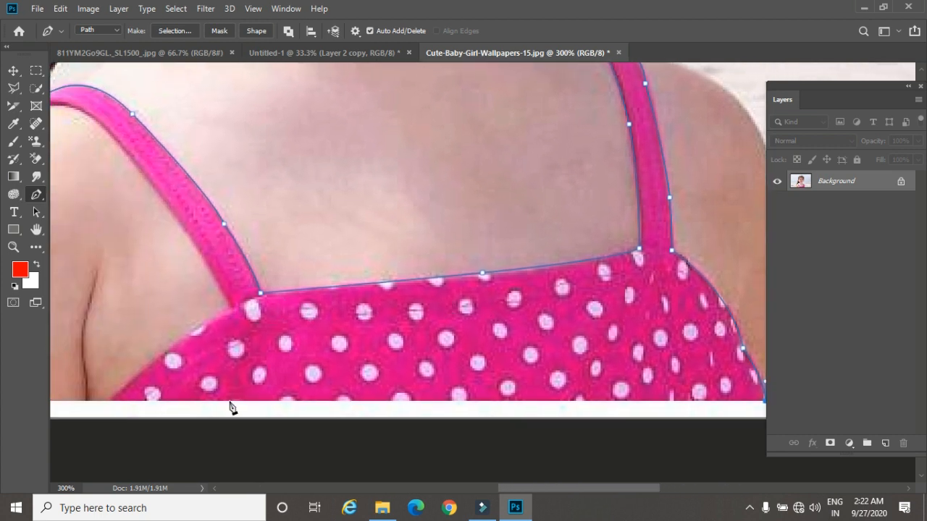
{"action": "left_click", "coordinate": [109, 401]}
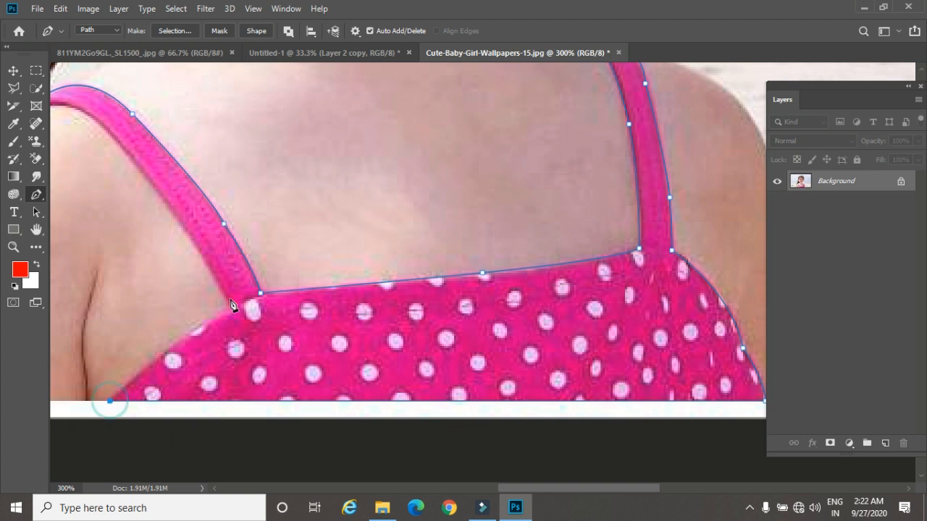
- Trace the bodice's left armhole curve and the outer edge of the left-hand strap, closing the path at its starting point
{"action": "left_click_drag", "start_coordinate": [231, 308], "coordinate": [277, 288]}
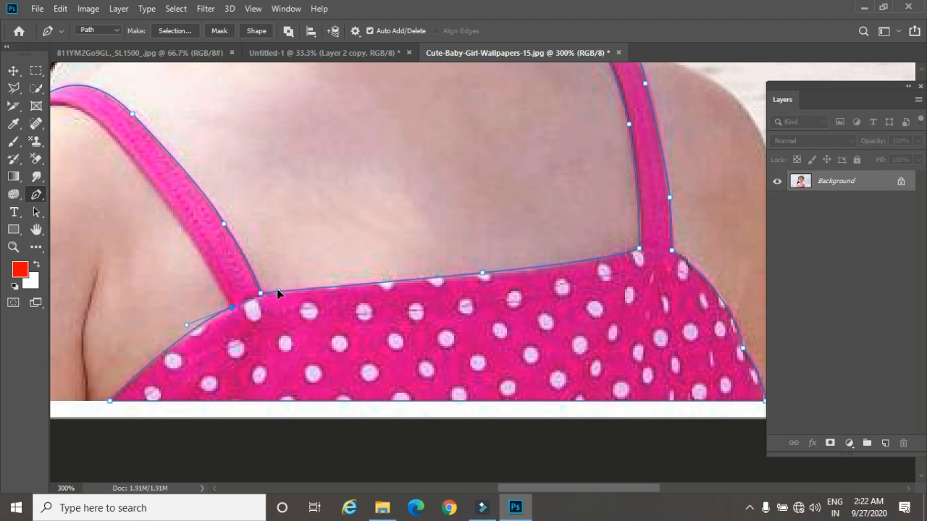
{"action": "left_click", "coordinate": [232, 308], "text": "alt"}
{"action": "left_click_drag", "start_coordinate": [171, 191], "coordinate": [290, 285]}
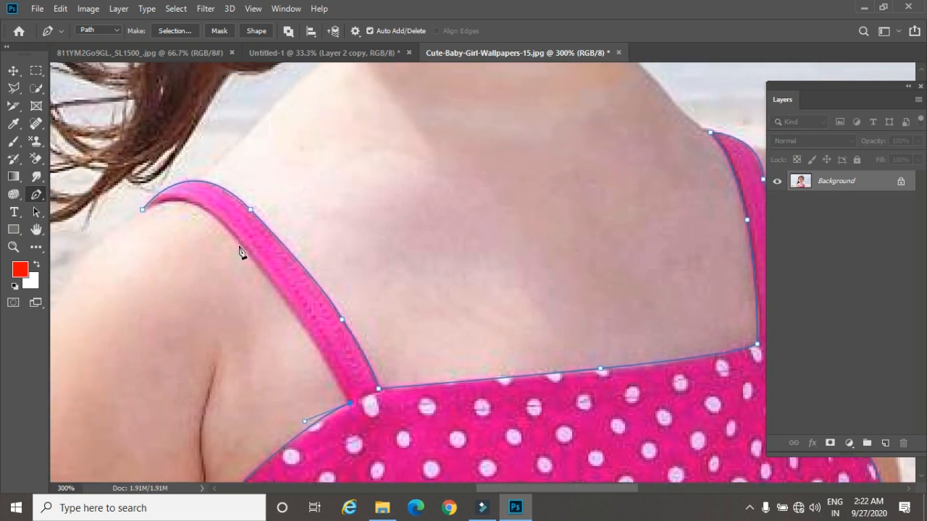
{"action": "left_click_drag", "start_coordinate": [238, 242], "coordinate": [207, 215]}
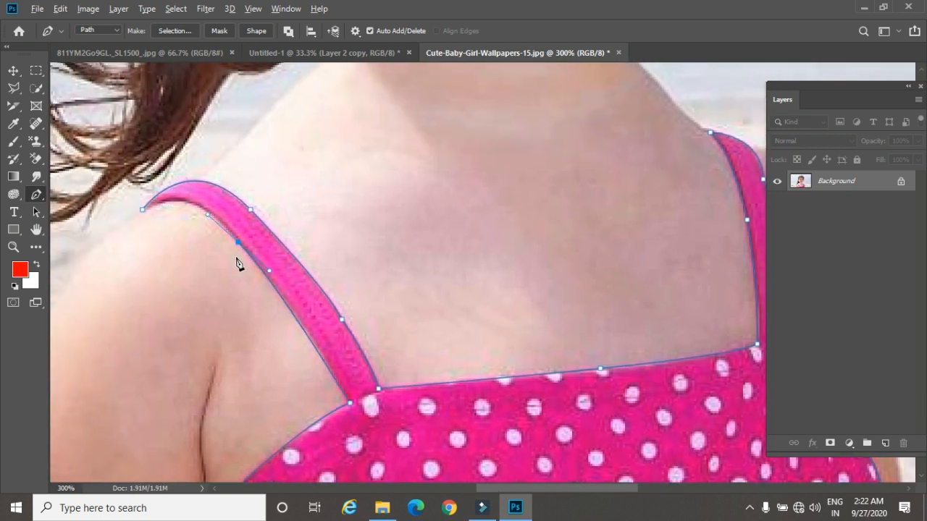
{"action": "left_click_drag", "start_coordinate": [142, 209], "coordinate": [89, 240]}
- Convert the dress path into a selection and feather it by 5 pixels
{"action": "key", "text": "ctrl+Return"}
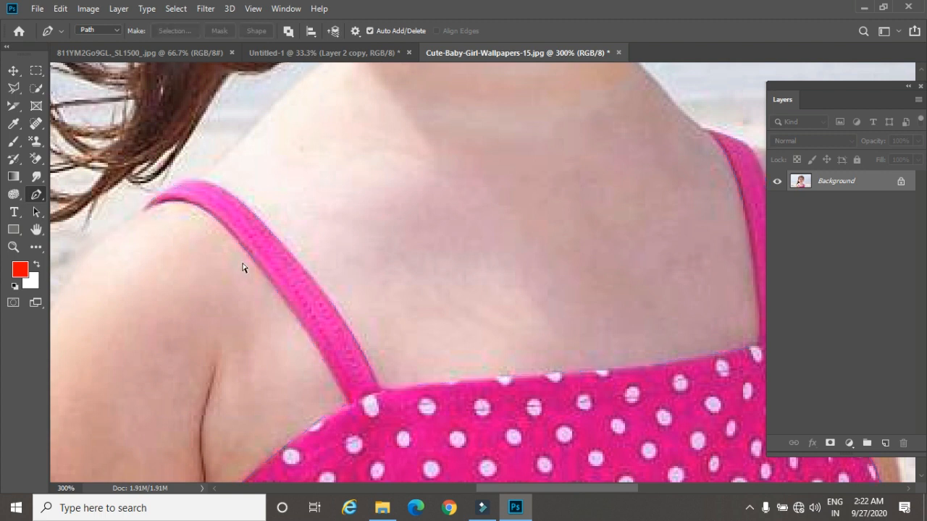
{"action": "key", "text": "shift+F6"}
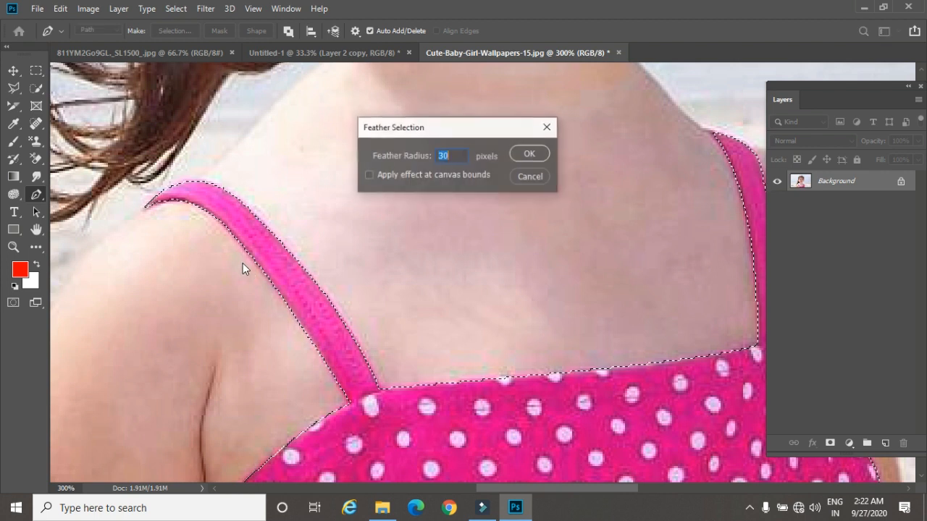
{"action": "type", "text": "2"}
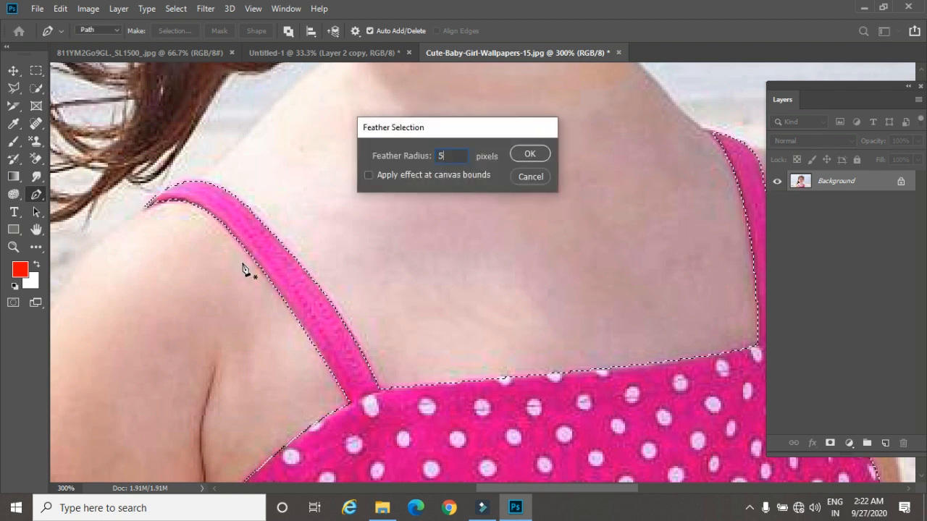
{"action": "key", "text": "Return"}
- Recolour the selected dress to blue by setting its Hue to -72 in Hue/Saturation
{"action": "key", "text": "i"}
{"action": "key", "text": "ctrl+u"}
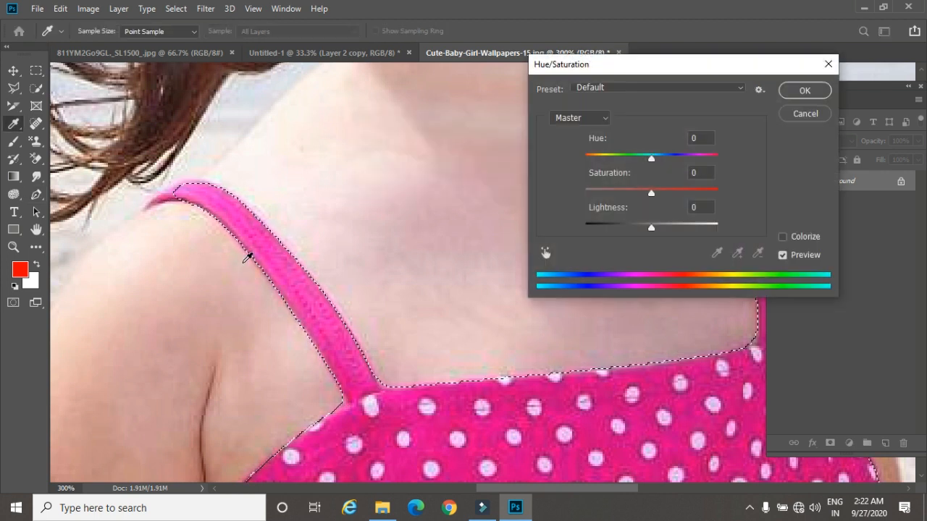
{"action": "left_click_drag", "start_coordinate": [653, 157], "coordinate": [615, 157]}
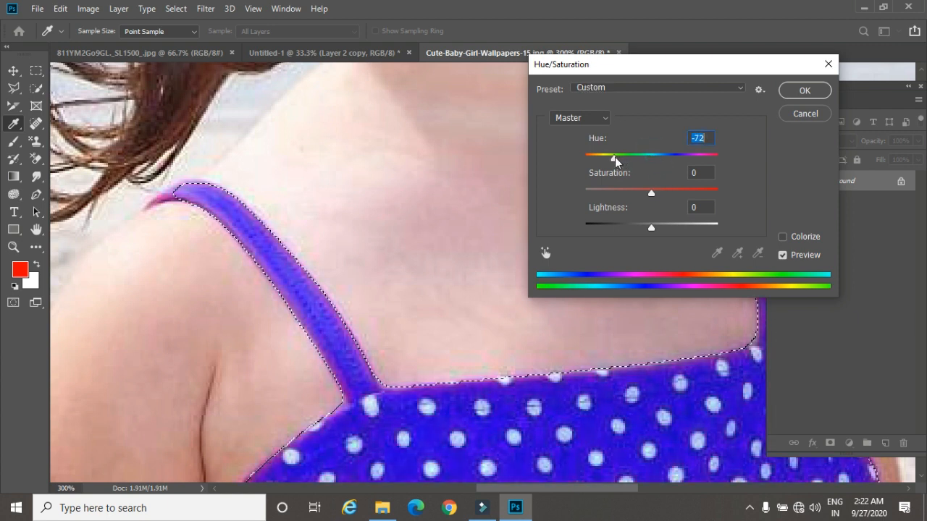
{"action": "left_click", "coordinate": [803, 91]}
{"action": "key", "text": "p"}
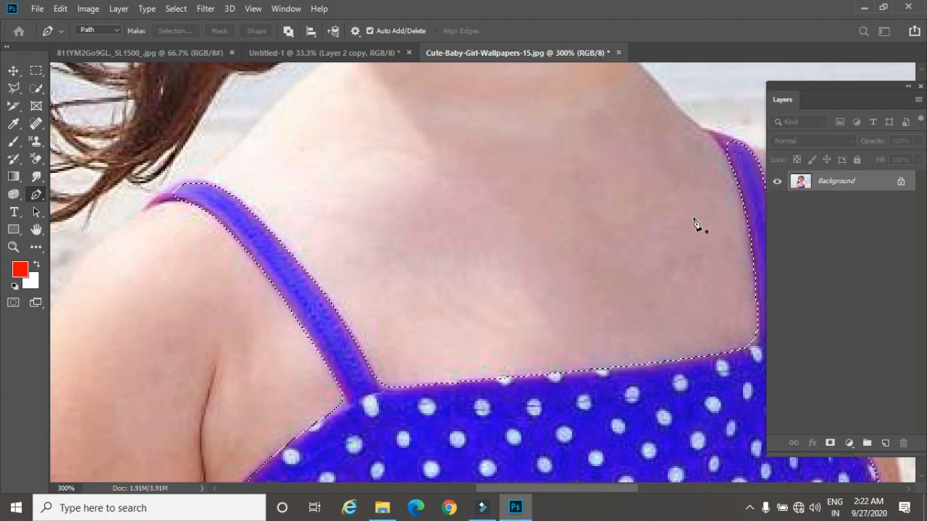
- Copy the selected dress into a new document, and return to the girl photo with the selection cleared
{"action": "key", "text": "ctrl+n"}
{"action": "key", "text": "Escape"}
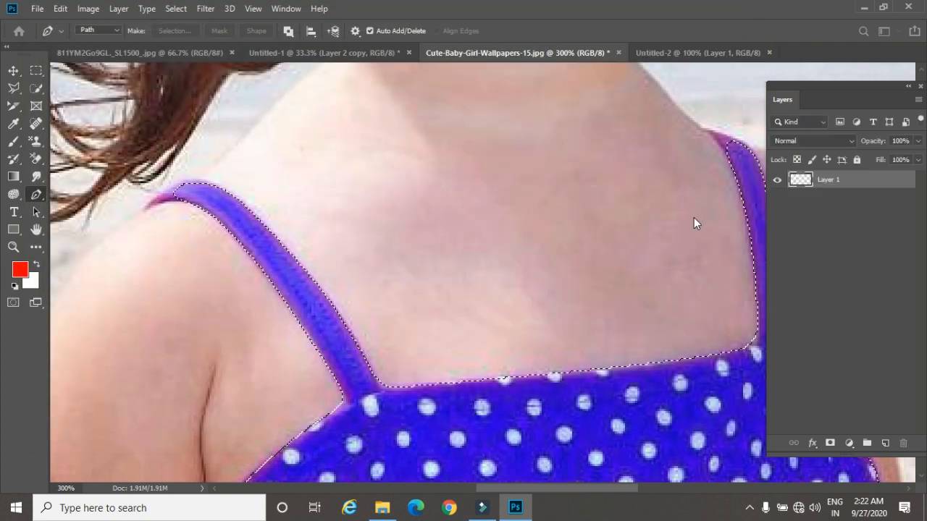
{"action": "key", "text": "ctrl+v"}
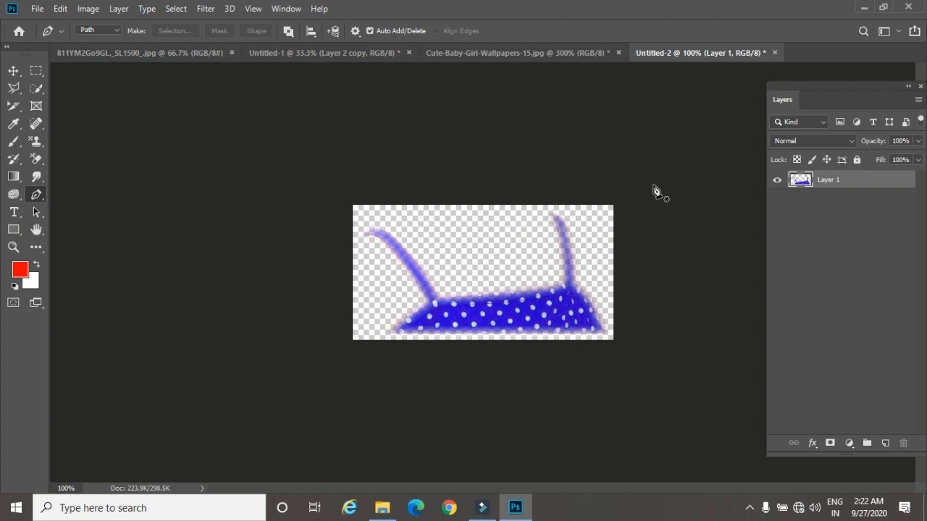
{"action": "left_click", "coordinate": [517, 53]}
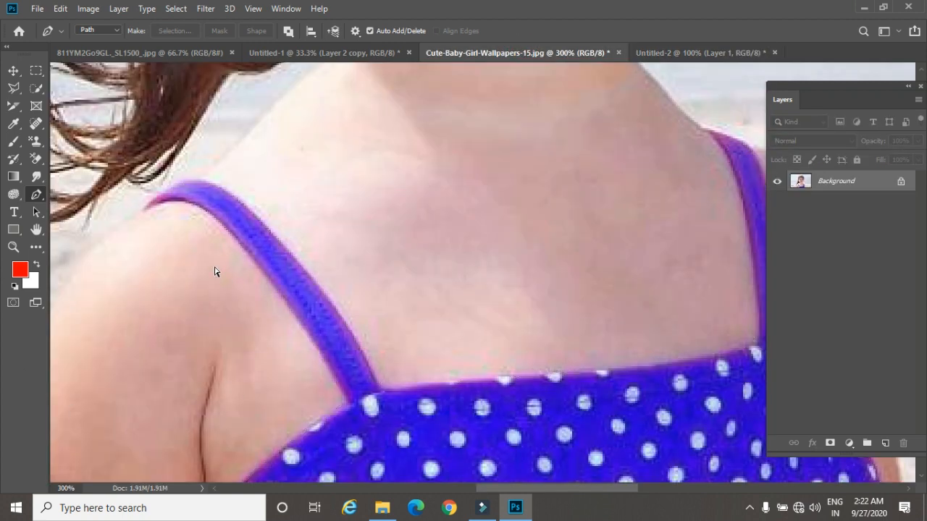
{"action": "key", "text": "ctrl+minus"}
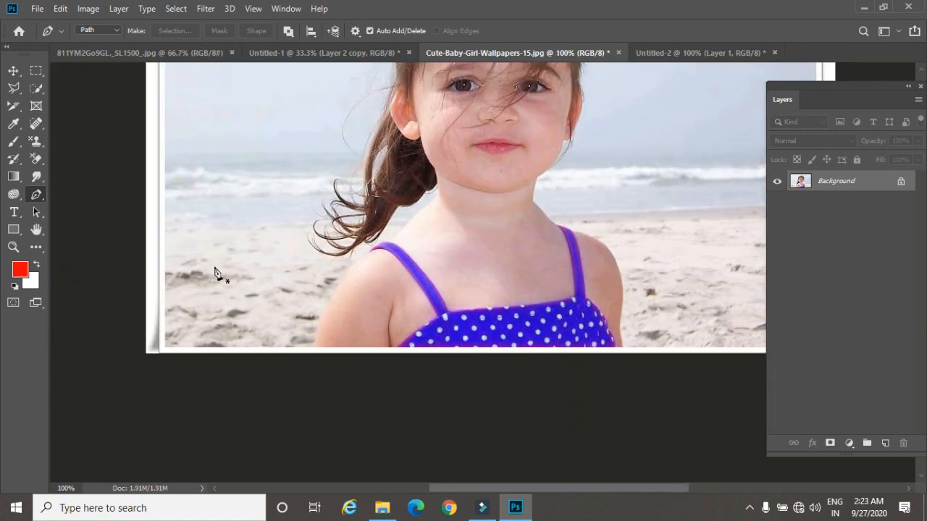
- In Untitled-1, draw the right half of a heart path below the wavy lines, from the top notch to a corner point at the lower tip
{"action": "right_click", "coordinate": [36, 196]}
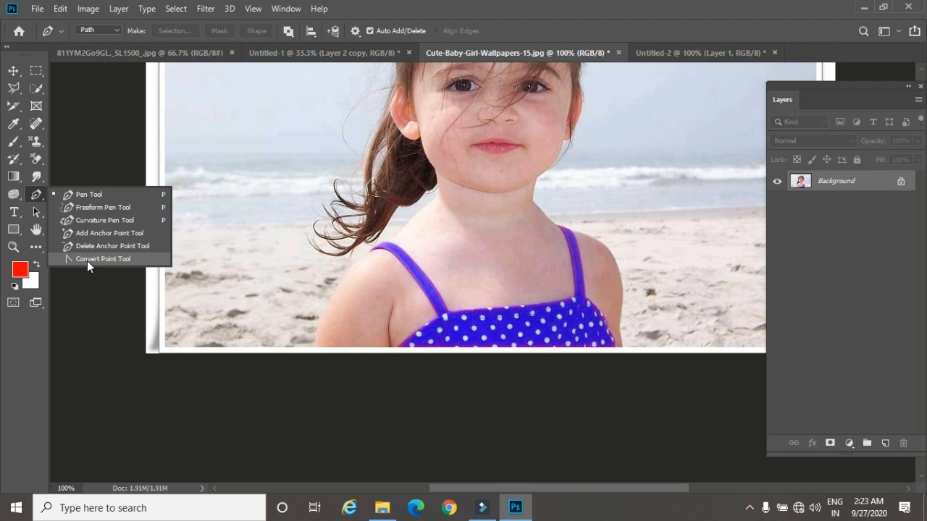
{"action": "left_click", "coordinate": [77, 192]}
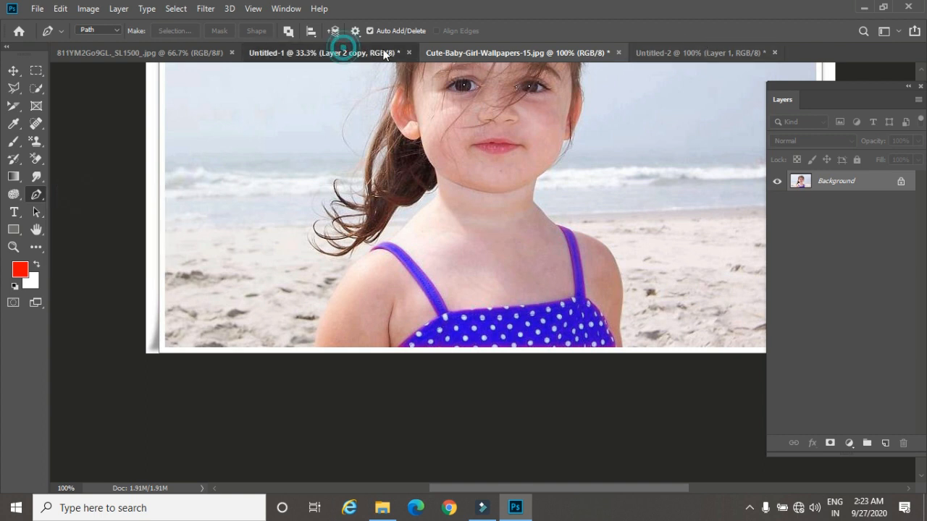
{"action": "left_click", "coordinate": [347, 54]}
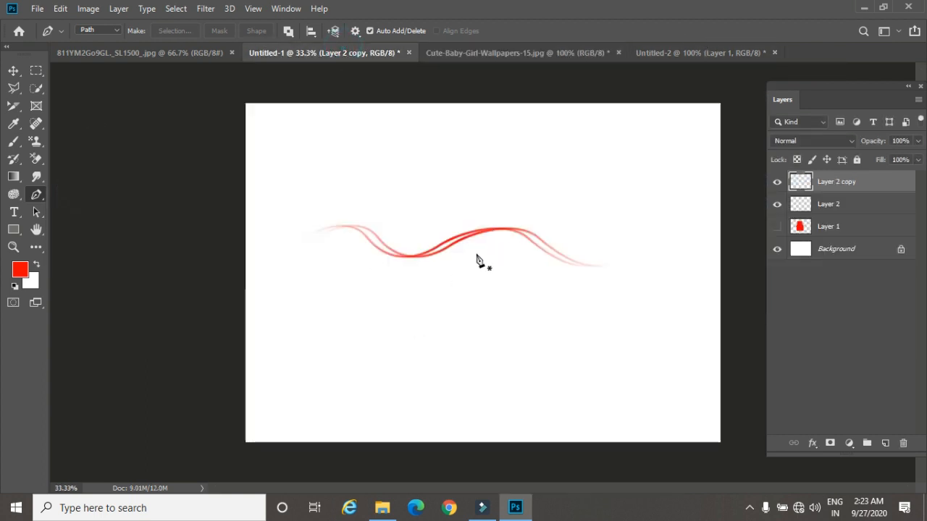
{"action": "left_click", "coordinate": [429, 317]}
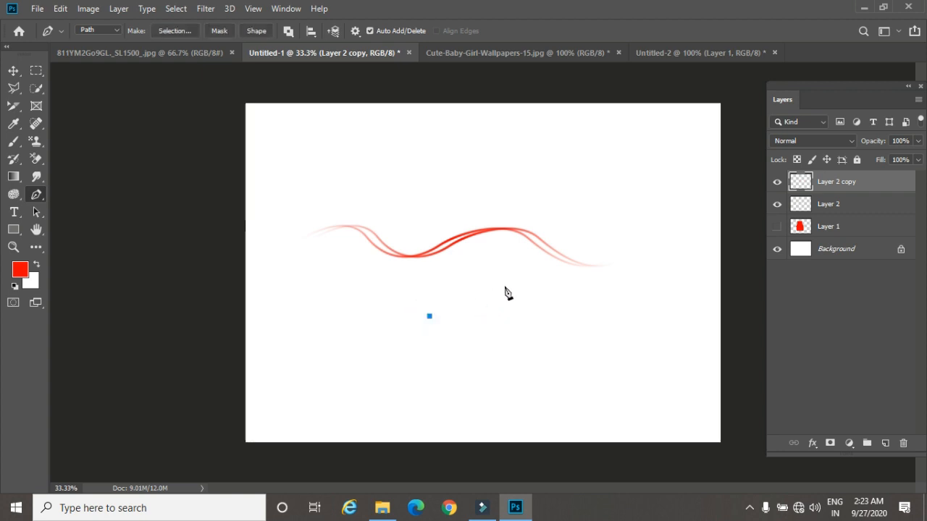
{"action": "left_click_drag", "start_coordinate": [482, 295], "coordinate": [526, 318]}
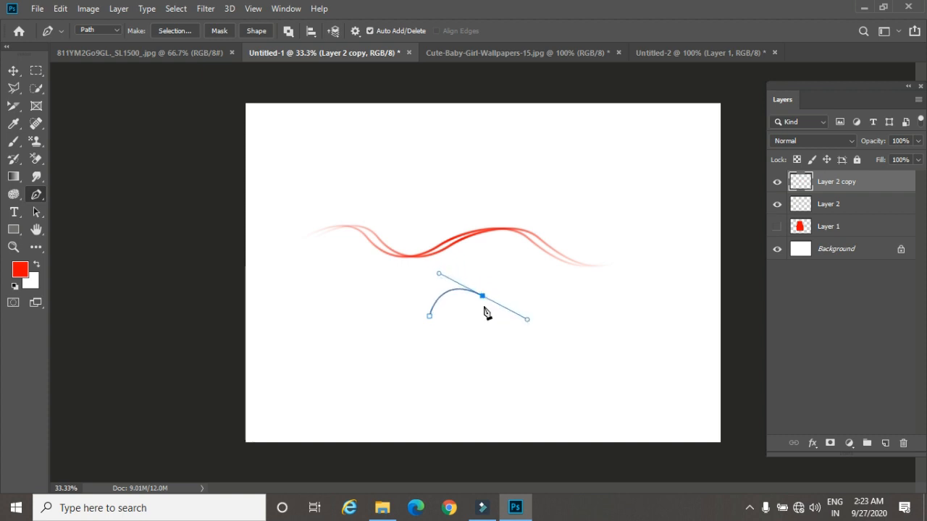
{"action": "left_click", "coordinate": [482, 296]}
{"action": "left_click_drag", "start_coordinate": [431, 400], "coordinate": [333, 453]}
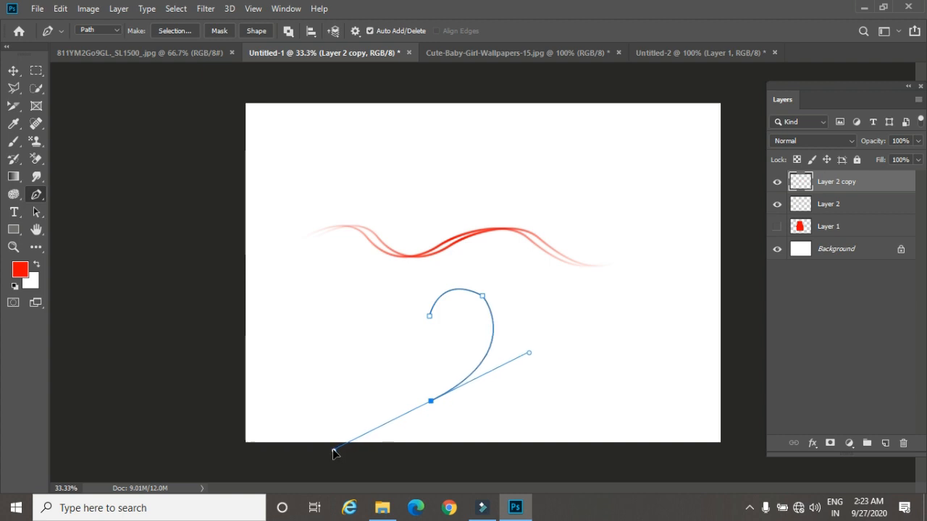
{"action": "left_click", "coordinate": [430, 401]}
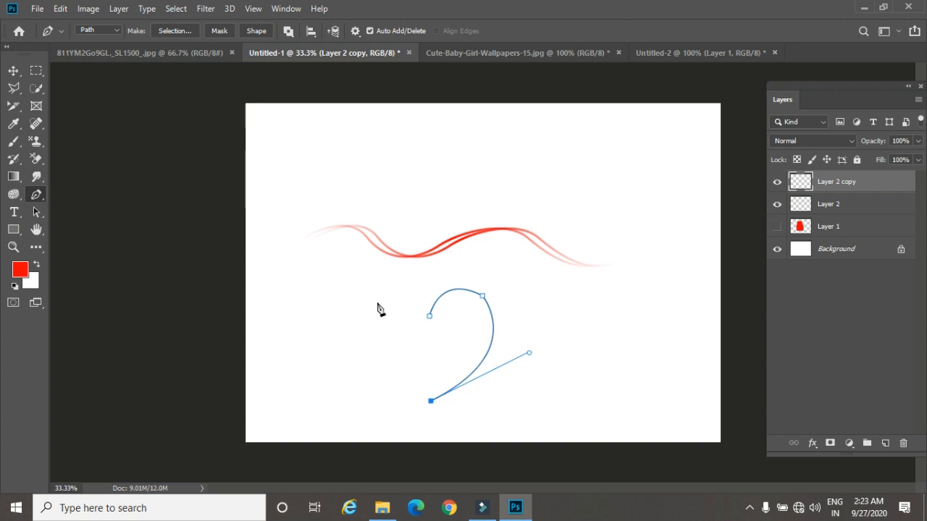
- Draw the heart's left side and left lobe, closing the path with a curve at the top notch
{"action": "left_click_drag", "start_coordinate": [374, 298], "coordinate": [419, 229]}
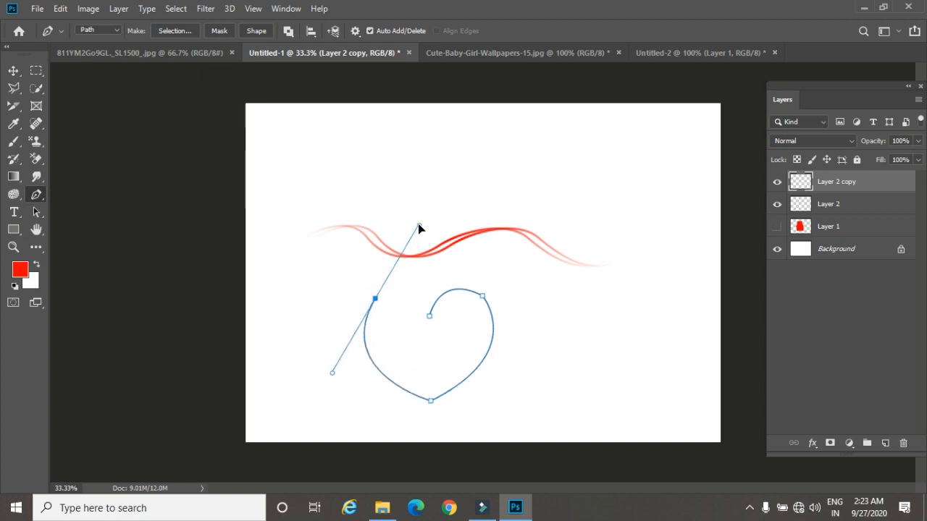
{"action": "left_click", "coordinate": [374, 298]}
{"action": "left_click", "coordinate": [430, 316]}
{"action": "left_click_drag", "start_coordinate": [435, 351], "coordinate": [442, 353]}
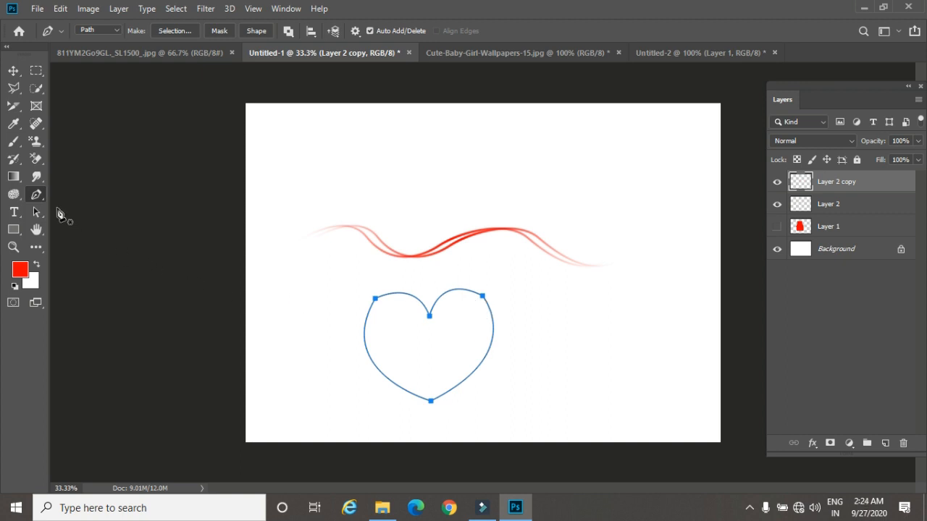
- Nudge the whole heart path with Path Selection, and reshape its left lobe by moving the anchor point and its handle with Direct Selection
{"action": "left_click_drag", "start_coordinate": [36, 211], "coordinate": [77, 212]}
{"action": "left_click_drag", "start_coordinate": [430, 316], "coordinate": [435, 282]}
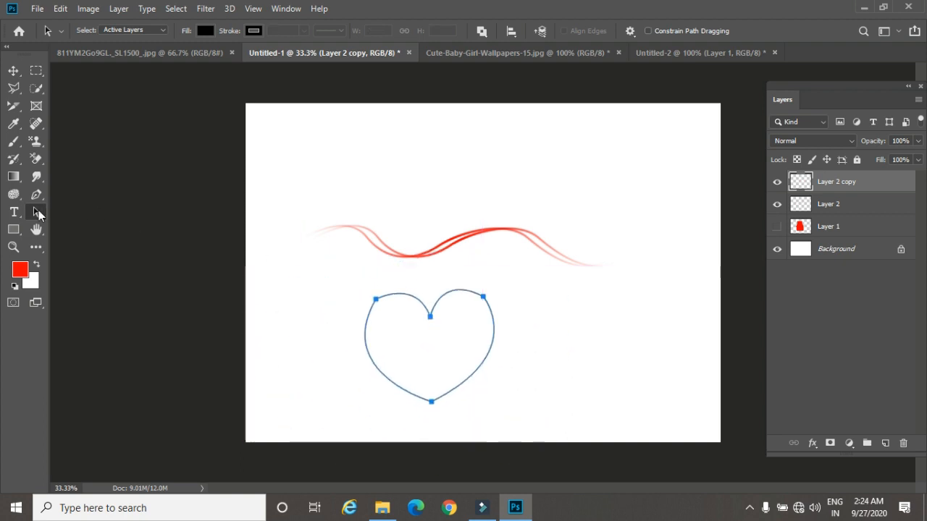
{"action": "left_click_drag", "start_coordinate": [32, 215], "coordinate": [32, 214]}
{"action": "left_click", "coordinate": [70, 221]}
{"action": "left_click_drag", "start_coordinate": [369, 291], "coordinate": [382, 304]}
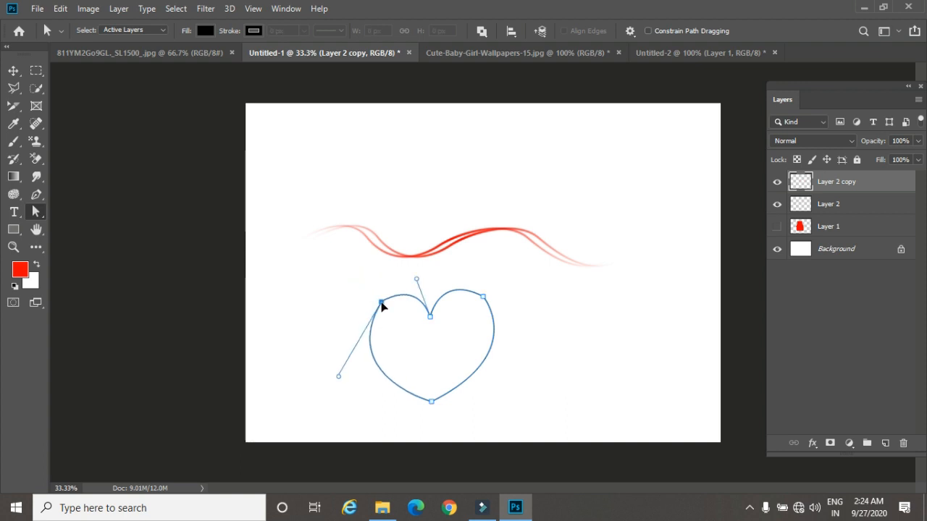
{"action": "left_click_drag", "start_coordinate": [338, 378], "coordinate": [336, 367]}
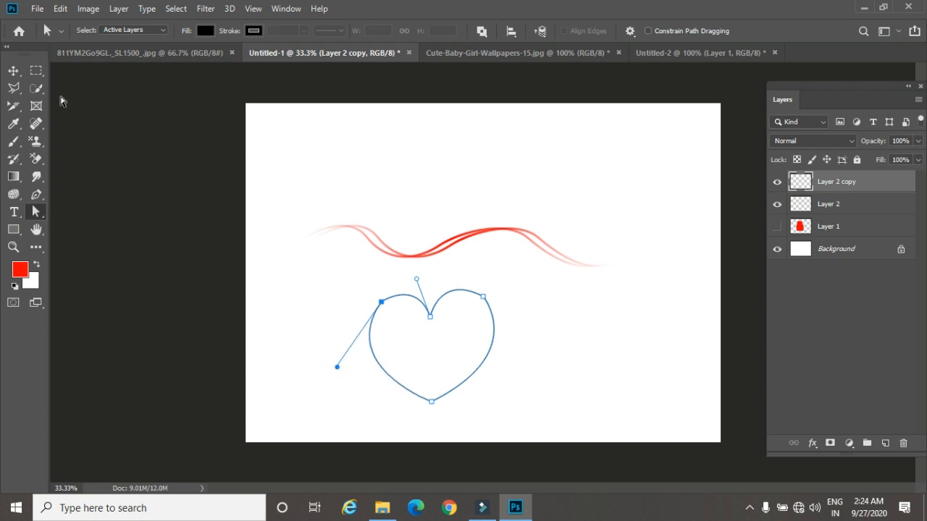
- Stroke the heart path on a new layer using the Brush with Simulate Pressure, and dismiss the path
{"action": "left_click", "coordinate": [13, 70]}
{"action": "left_click", "coordinate": [36, 194]}
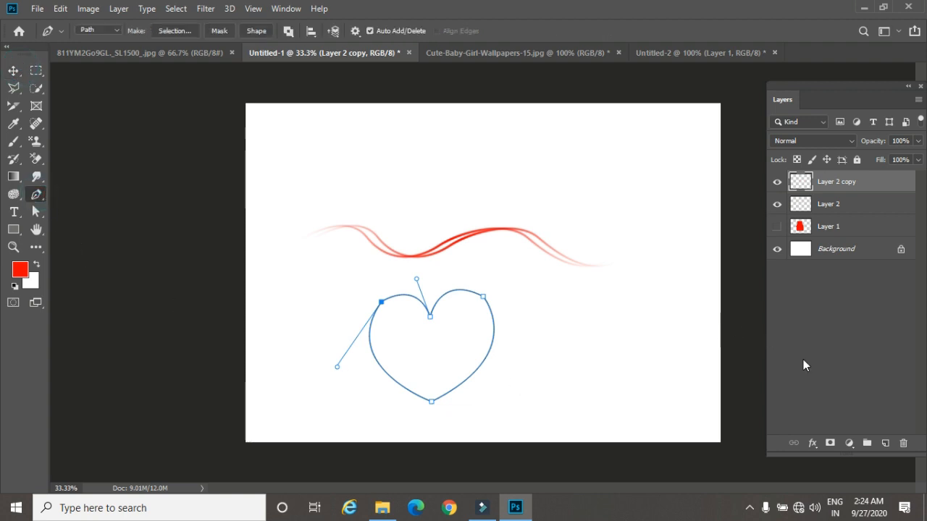
{"action": "left_click", "coordinate": [885, 443]}
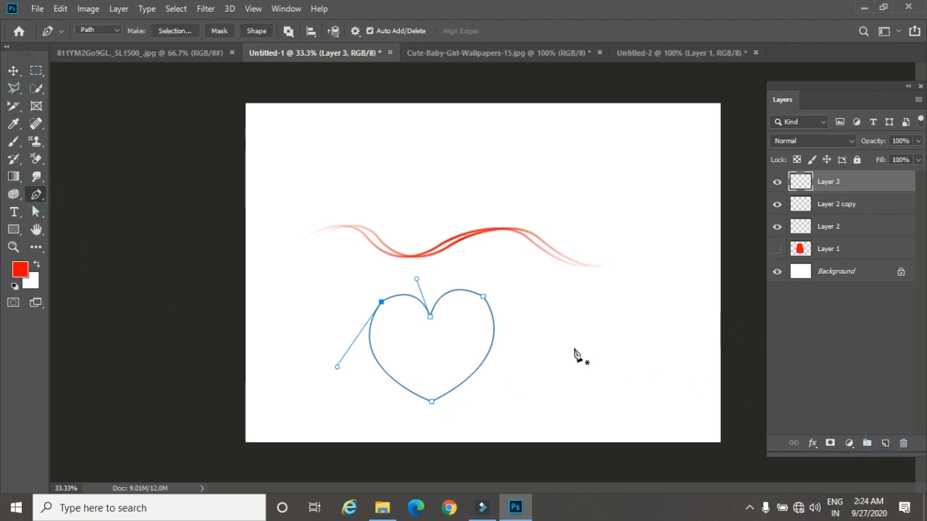
{"action": "right_click", "coordinate": [532, 300]}
{"action": "left_click", "coordinate": [581, 285]}
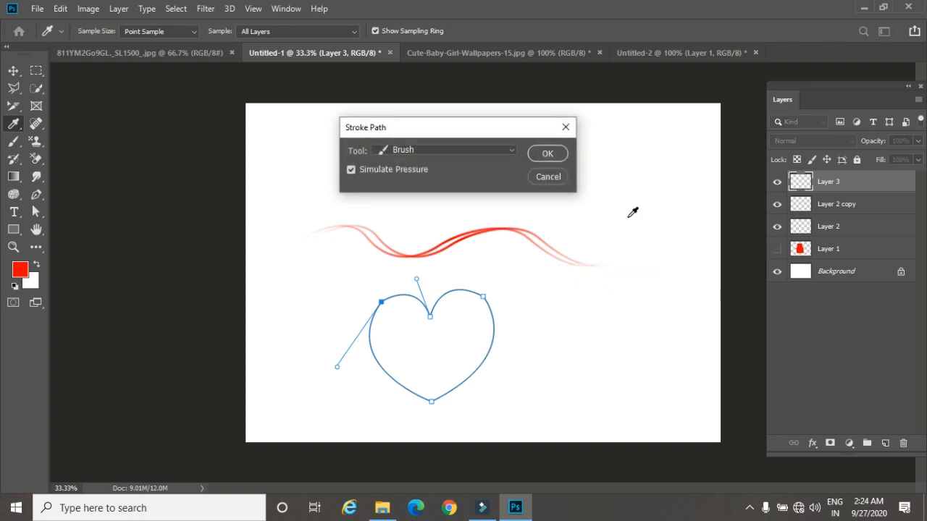
{"action": "left_click", "coordinate": [553, 156]}
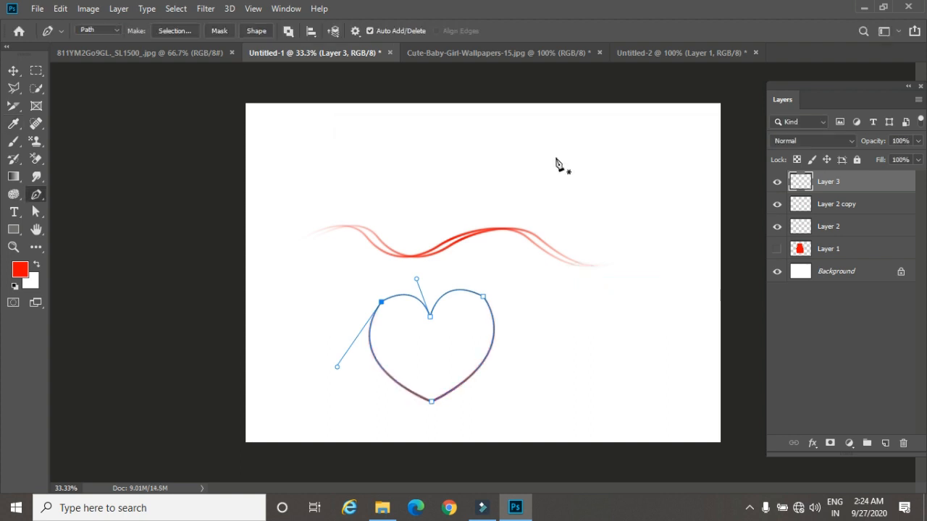
{"action": "key", "text": "Return"}
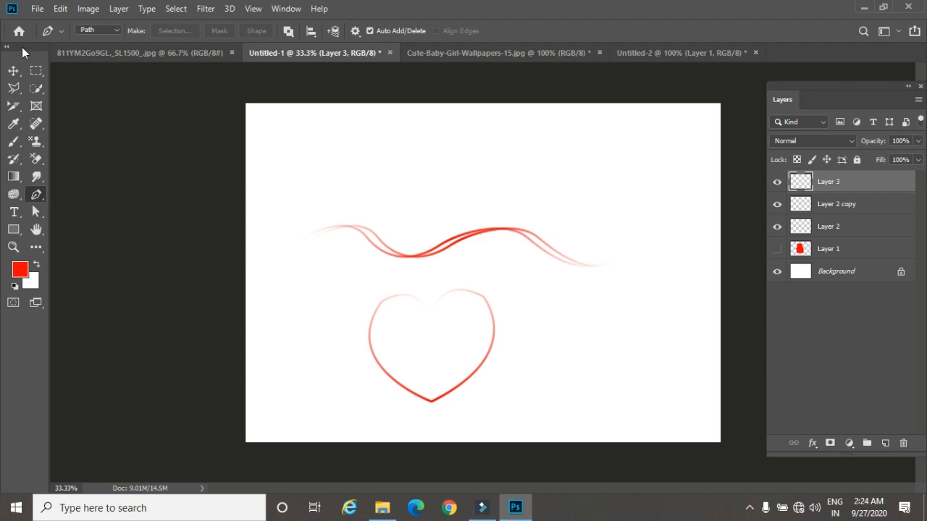
- Duplicate the heart layer, scale the copy to 79.54% by 65.49%, rotate it 10.36°, and place it to the right of the original
{"action": "left_click", "coordinate": [11, 76]}
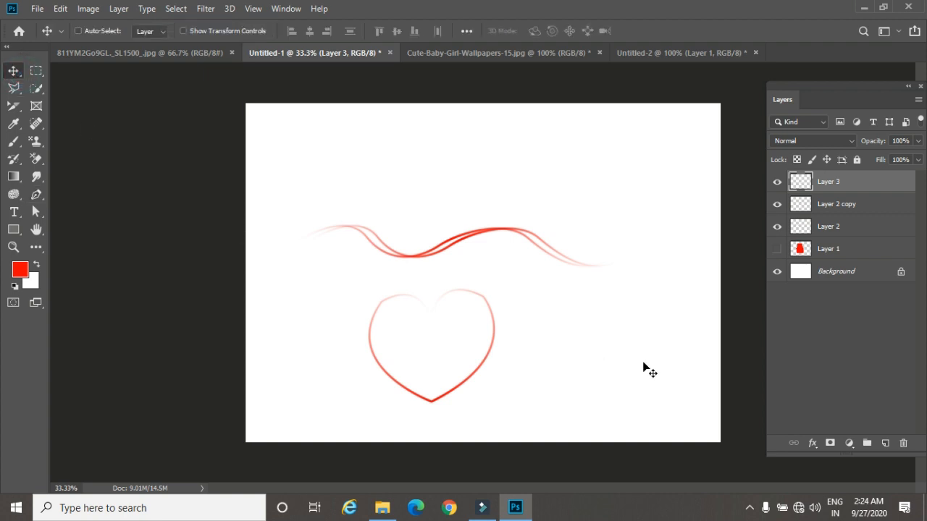
{"action": "key", "text": "ctrl+j"}
{"action": "key", "text": "ctrl+t"}
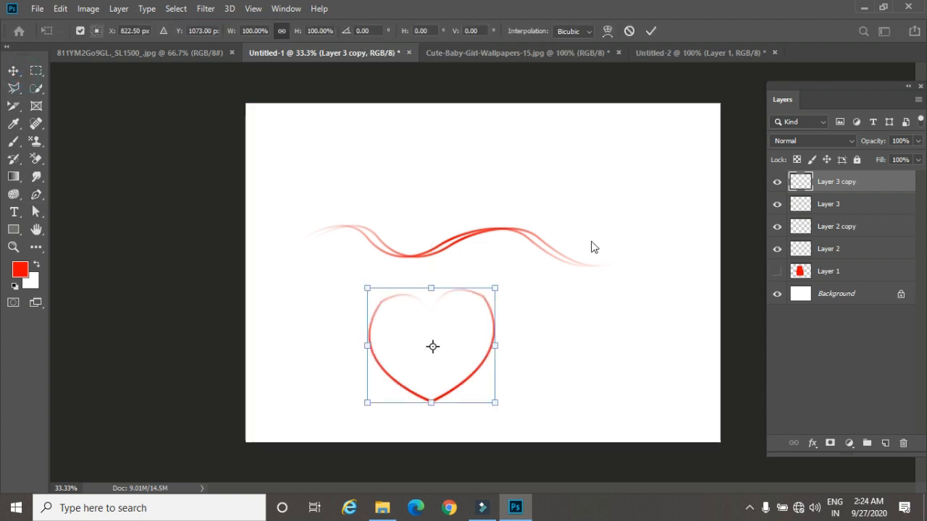
{"action": "left_click_drag", "start_coordinate": [494, 288], "coordinate": [491, 330]}
{"action": "left_click_drag", "start_coordinate": [451, 356], "coordinate": [588, 334]}
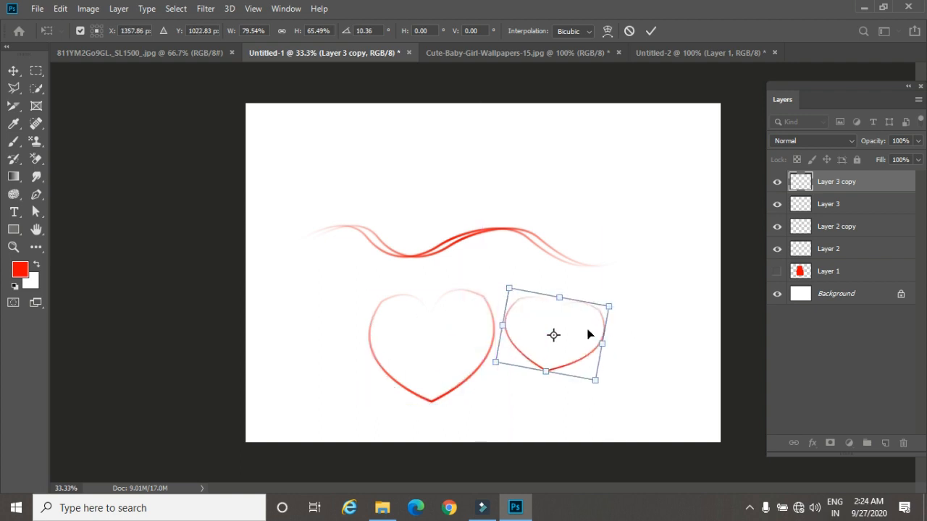
{"action": "key", "text": "Return"}
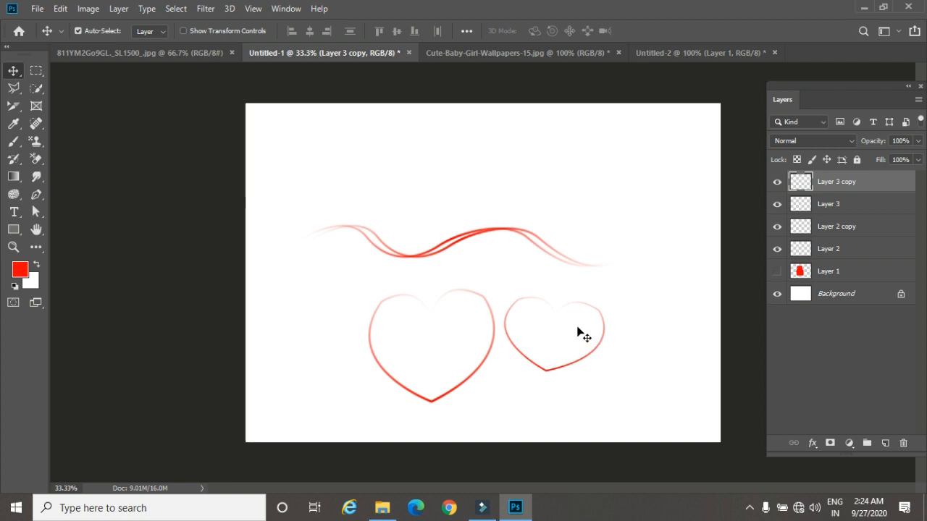
- Draw a closed five-point path above the wavy lines with the Pen tool
{"action": "left_click", "coordinate": [35, 194]}
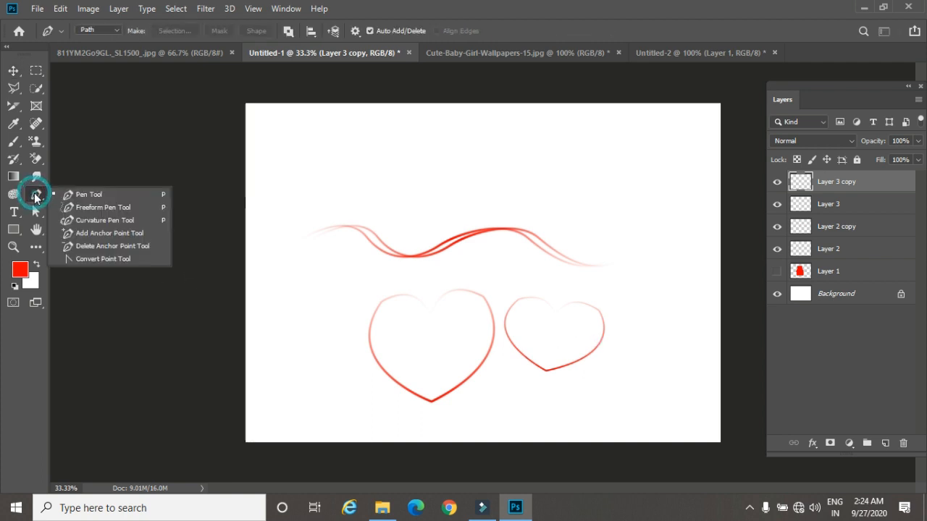
{"action": "left_click", "coordinate": [33, 212]}
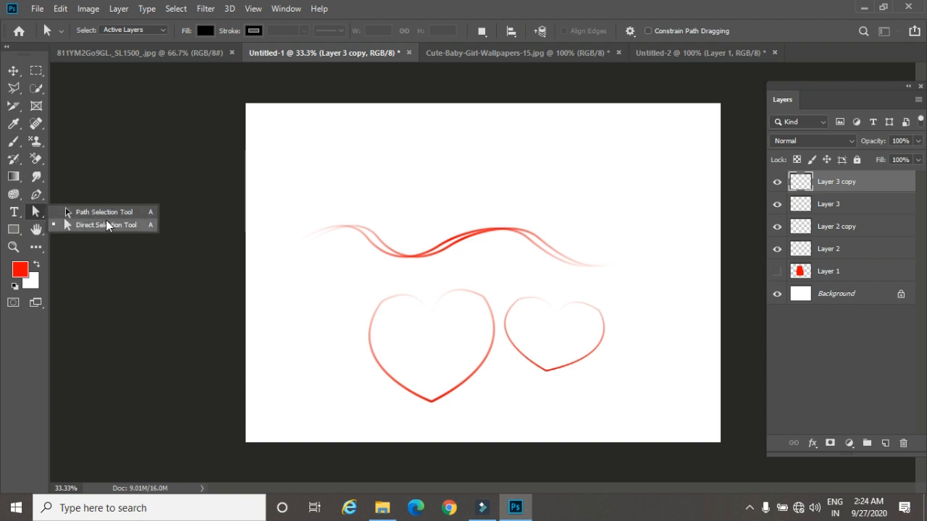
{"action": "left_click", "coordinate": [506, 174]}
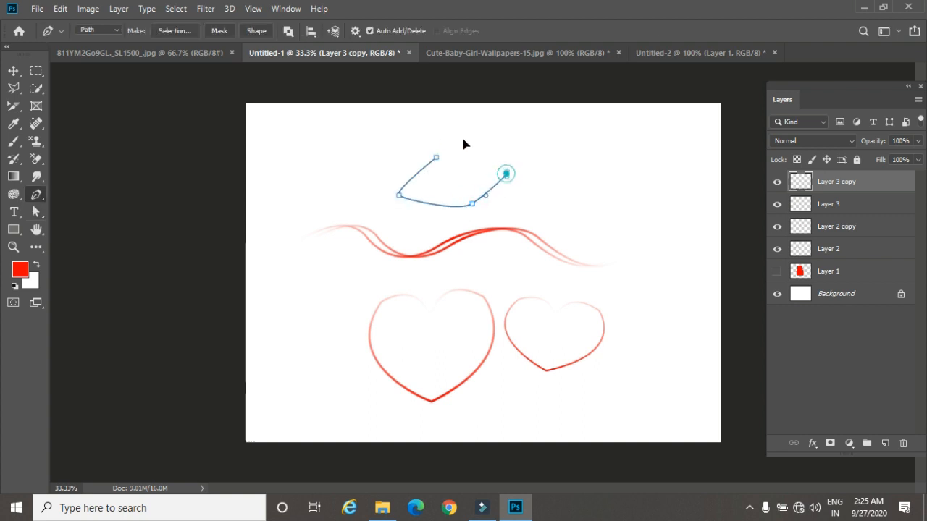
{"action": "left_click", "coordinate": [441, 135]}
{"action": "left_click", "coordinate": [437, 156]}
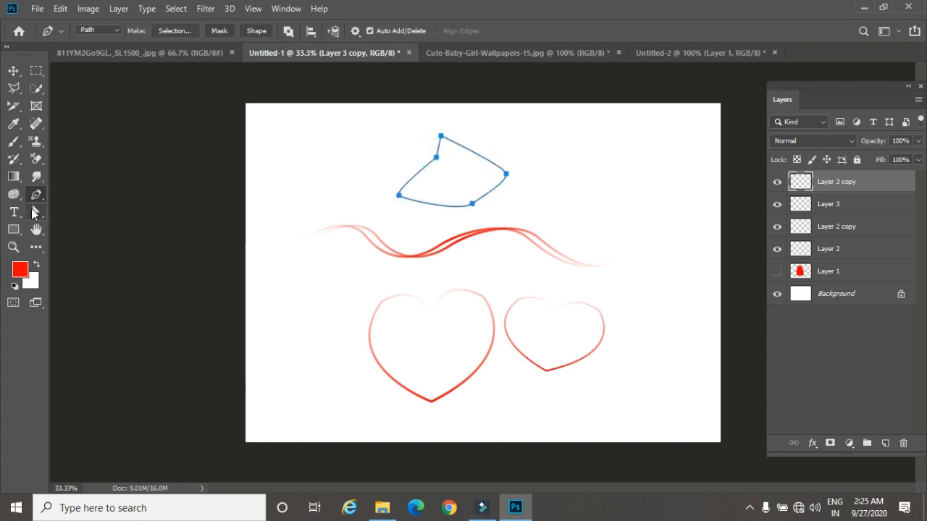
- Move the whole path upward with Path Selection, and pull its two lower anchor points down onto the wavy lines with Direct Selection
{"action": "left_click", "coordinate": [33, 212]}
{"action": "right_click", "coordinate": [39, 214]}
{"action": "left_click", "coordinate": [75, 208]}
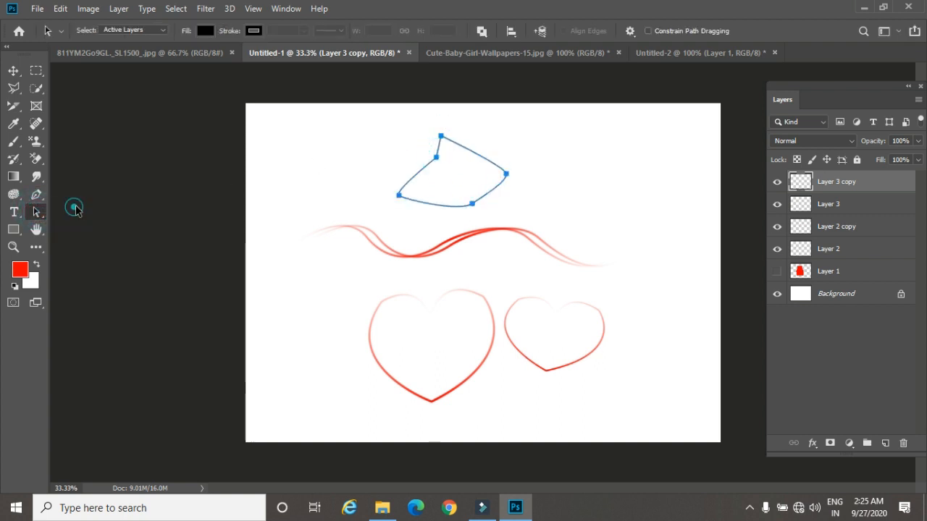
{"action": "left_click_drag", "start_coordinate": [398, 195], "coordinate": [391, 156]}
{"action": "right_click", "coordinate": [36, 214]}
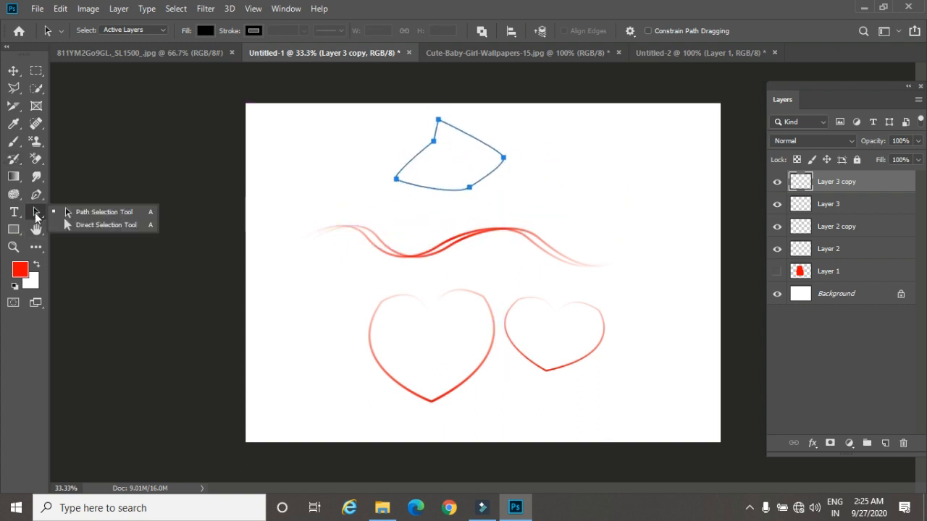
{"action": "left_click", "coordinate": [65, 223]}
{"action": "left_click_drag", "start_coordinate": [355, 197], "coordinate": [507, 170]}
{"action": "left_click_drag", "start_coordinate": [469, 192], "coordinate": [537, 248]}
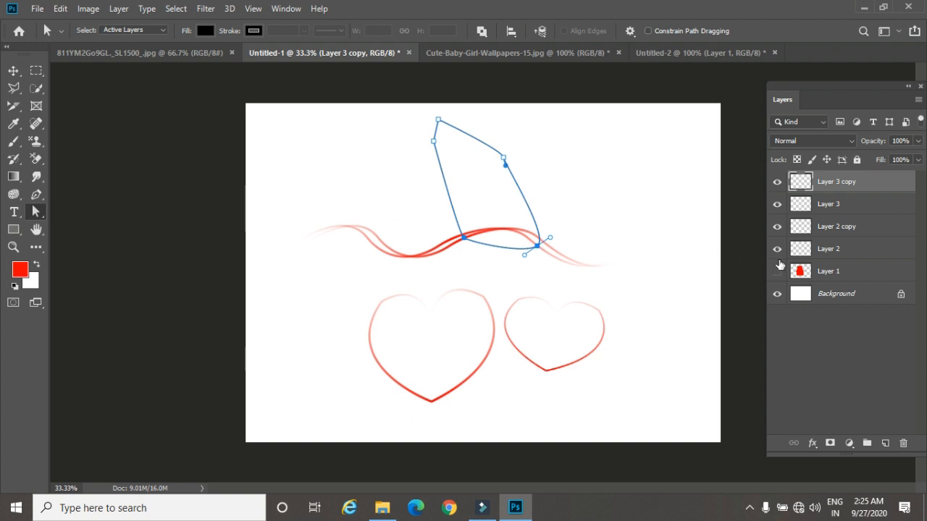
- Delete all layers above the Background, and dismiss the remaining path by converting it to a selection and deselecting
{"action": "left_click", "coordinate": [838, 274], "text": "shift"}
{"action": "left_click", "coordinate": [903, 443]}
{"action": "left_click", "coordinate": [399, 197]}
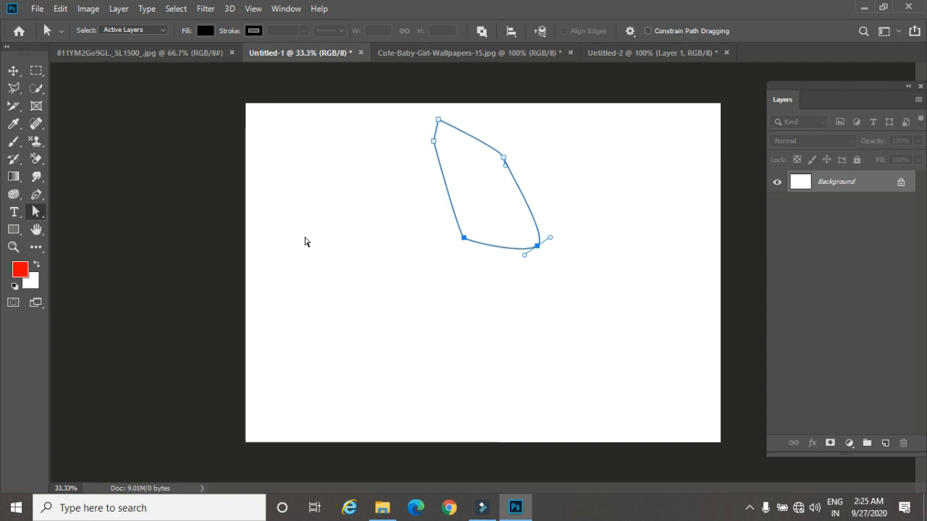
{"action": "key", "text": "ctrl+Return"}
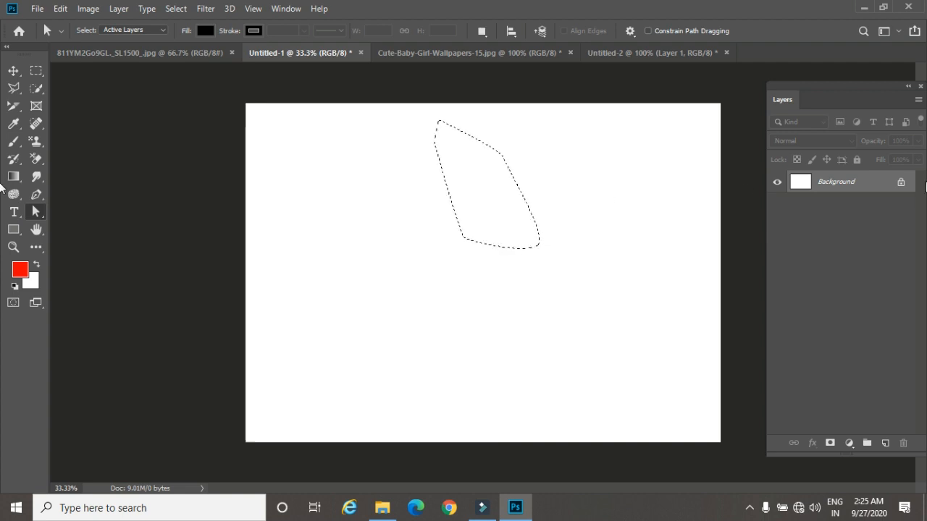
{"action": "key", "text": "ctrl+d"}
- Draw a closed five-point curved shape of about 1027 by 758 px on the canvas with the Pen tool in Shape mode
{"action": "right_click", "coordinate": [35, 211]}
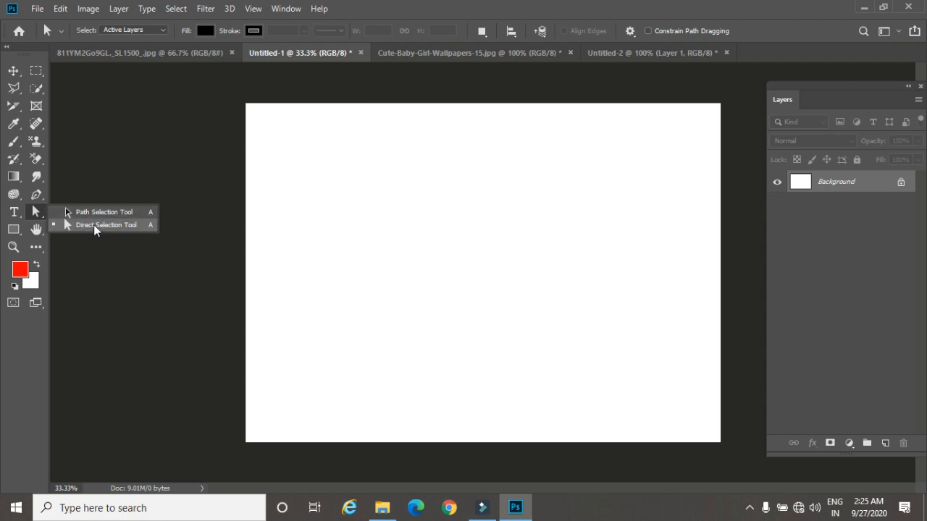
{"action": "left_click", "coordinate": [61, 211]}
{"action": "right_click", "coordinate": [40, 196]}
{"action": "left_click", "coordinate": [69, 197]}
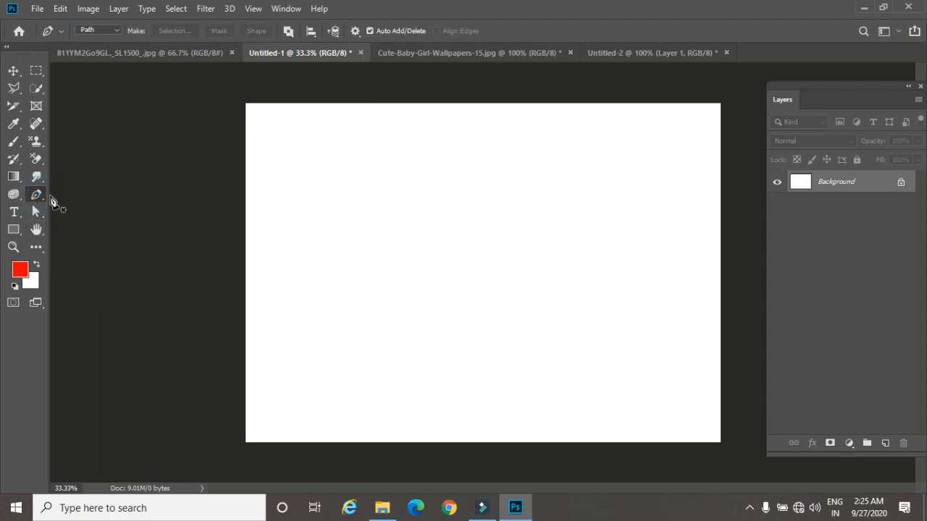
{"action": "right_click", "coordinate": [43, 196]}
{"action": "left_click", "coordinate": [74, 196]}
{"action": "left_click", "coordinate": [108, 29]}
{"action": "left_click", "coordinate": [91, 38]}
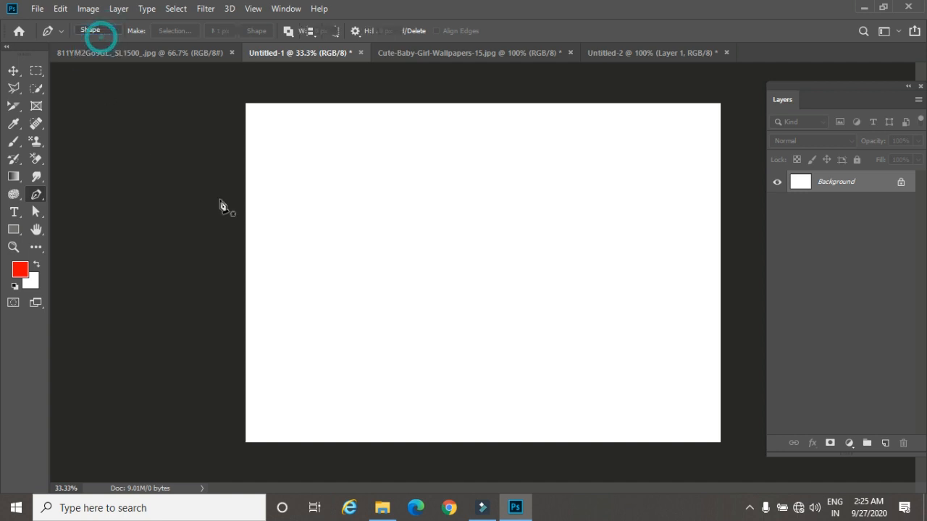
{"action": "left_click", "coordinate": [342, 177]}
{"action": "left_click_drag", "start_coordinate": [335, 287], "coordinate": [399, 304]}
{"action": "left_click_drag", "start_coordinate": [442, 331], "coordinate": [488, 323]}
{"action": "left_click_drag", "start_coordinate": [526, 283], "coordinate": [485, 202]}
{"action": "left_click_drag", "start_coordinate": [343, 176], "coordinate": [322, 225]}
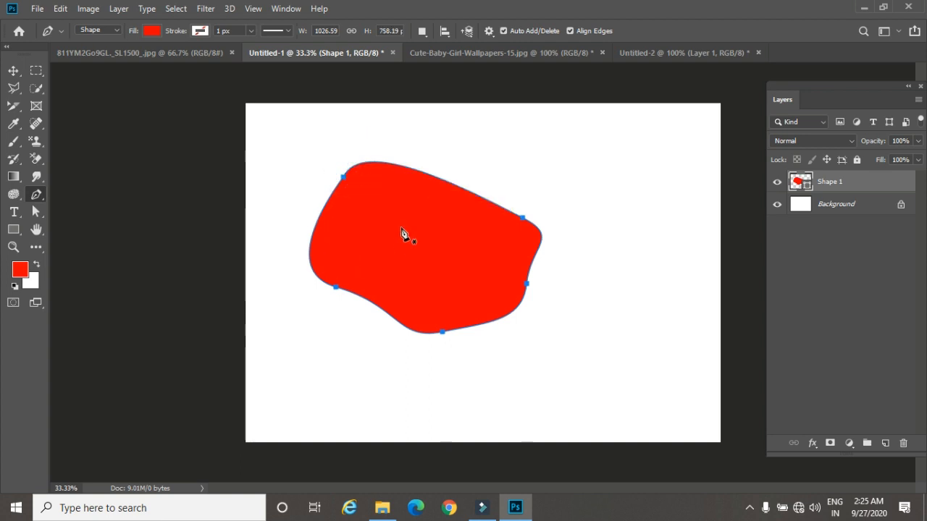
- Try a light yellow fill and a light blue swatch fill on the drawn shape
{"action": "left_click", "coordinate": [151, 31]}
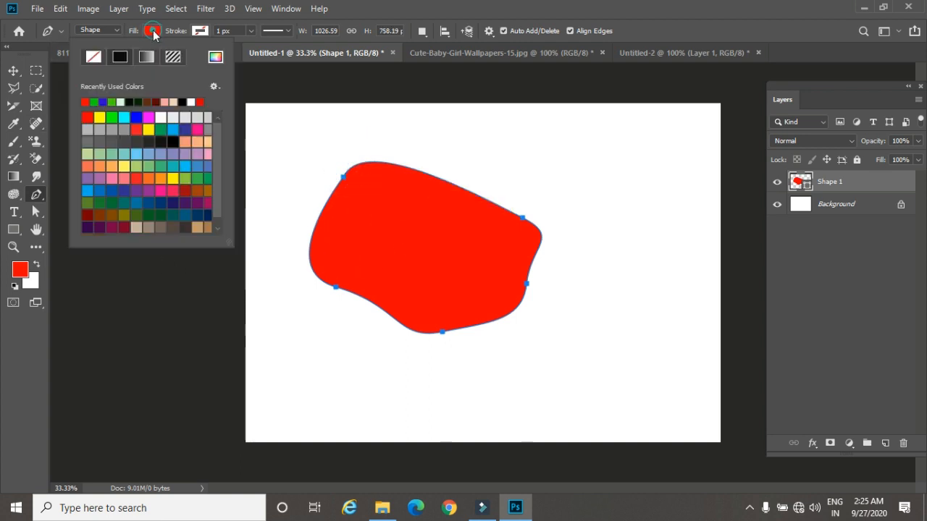
{"action": "left_click", "coordinate": [161, 141]}
{"action": "left_click", "coordinate": [125, 165]}
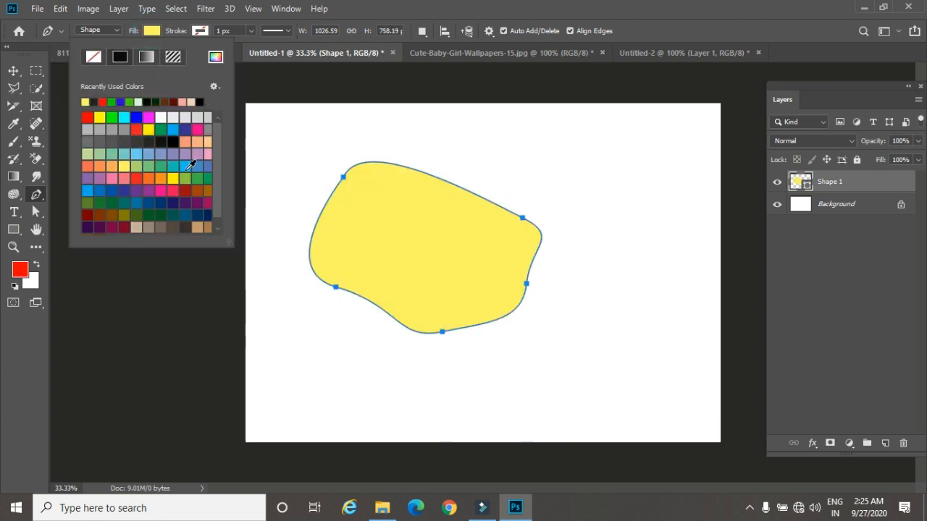
{"action": "left_click", "coordinate": [188, 166]}
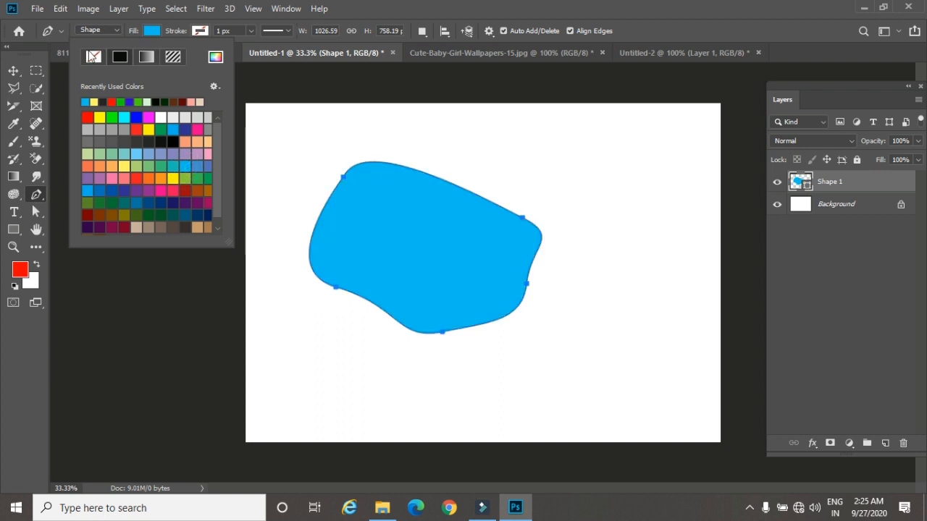
- Try the shape with no fill, a solid colour, a black-to-white linear gradient and a pale blue pattern fill
{"action": "left_click", "coordinate": [94, 57]}
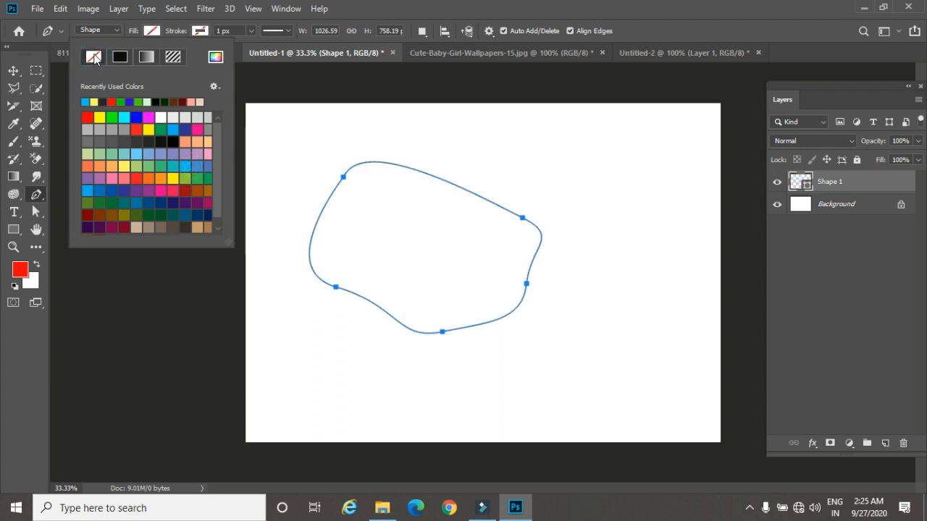
{"action": "left_click", "coordinate": [120, 57]}
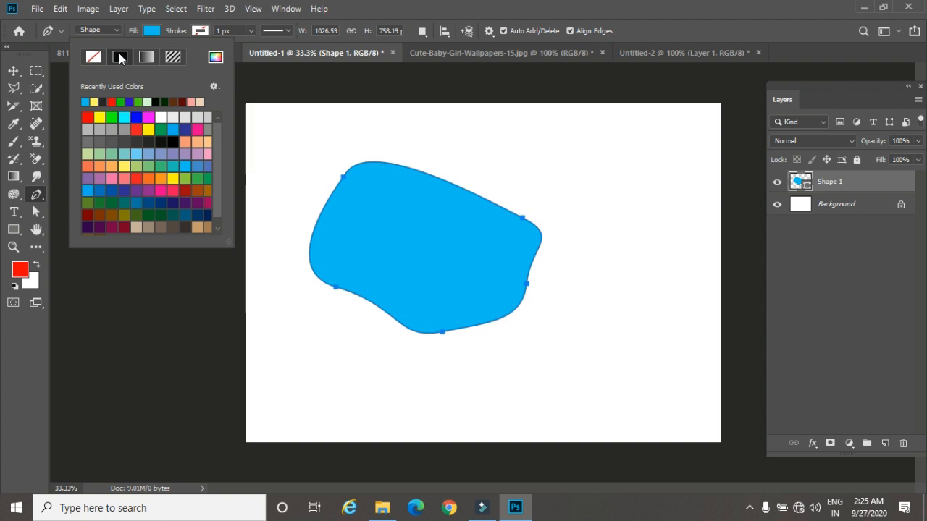
{"action": "left_click", "coordinate": [147, 57]}
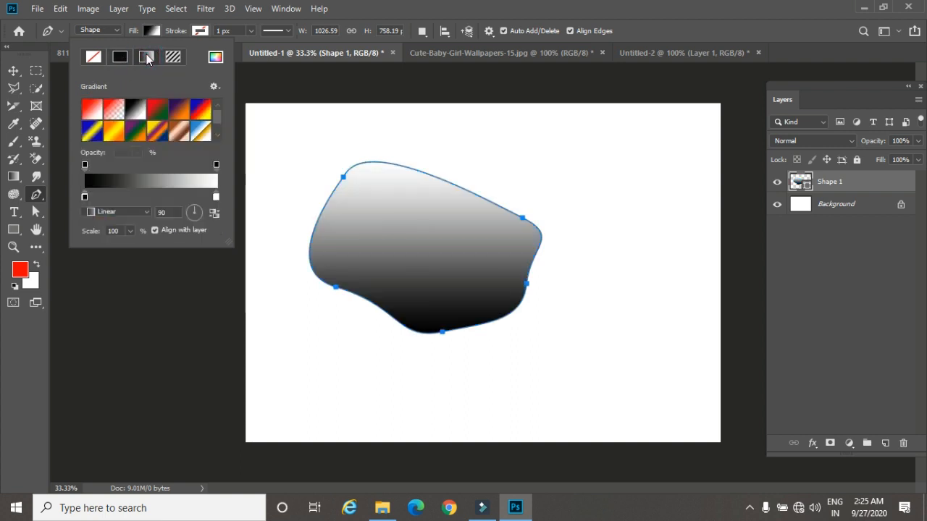
{"action": "left_click", "coordinate": [173, 58]}
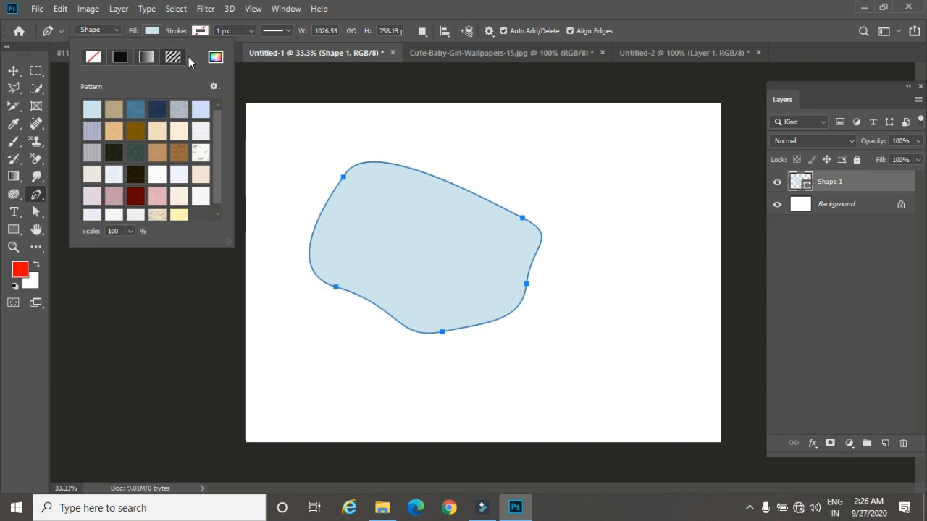
- Fill the shape with a custom deep blue chosen in the Color Picker
{"action": "left_click", "coordinate": [216, 56]}
{"action": "left_click", "coordinate": [232, 144]}
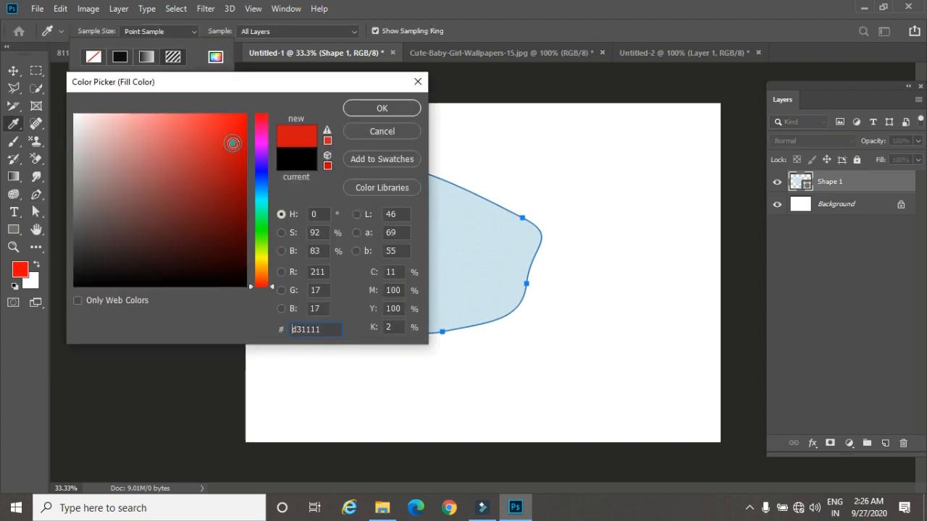
{"action": "left_click", "coordinate": [265, 179]}
{"action": "left_click", "coordinate": [392, 110]}
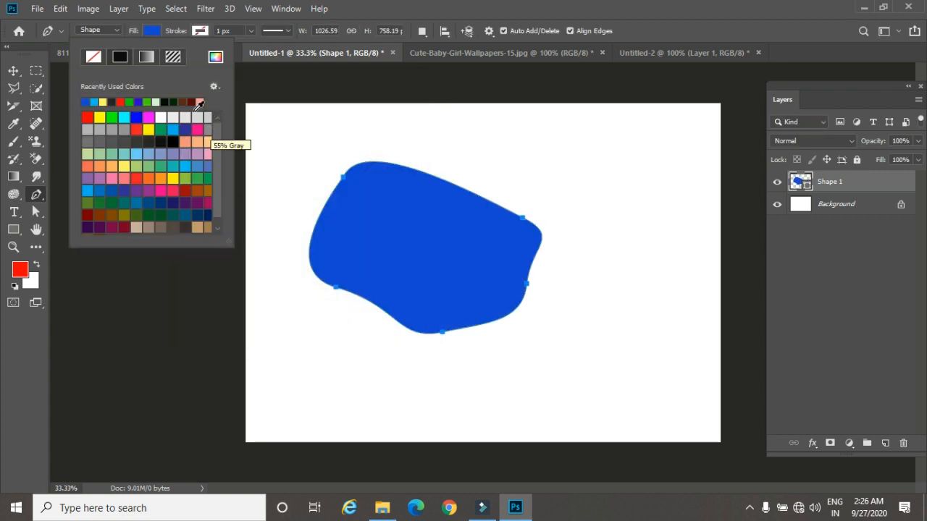
- Remove the shape's fill and give it a red stroke 29.24 px wide
{"action": "left_click", "coordinate": [93, 57]}
{"action": "left_click", "coordinate": [201, 30]}
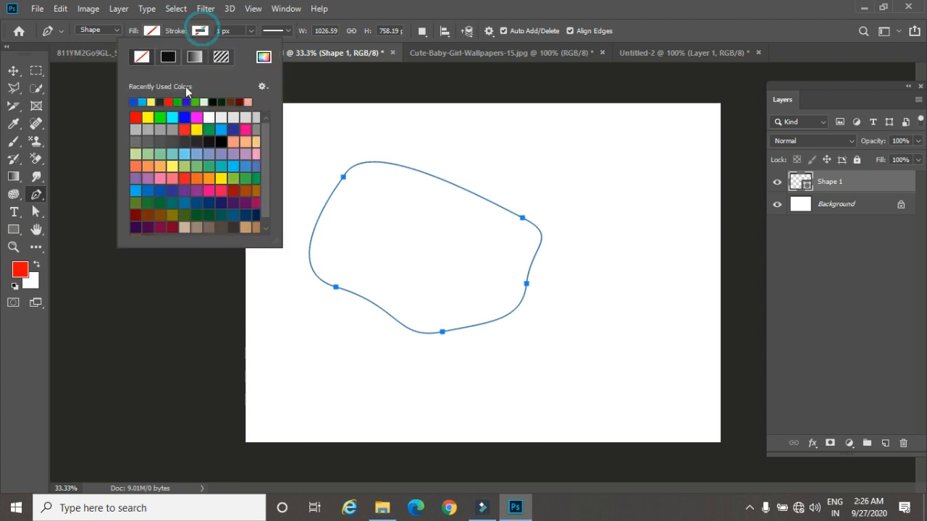
{"action": "left_click", "coordinate": [170, 101]}
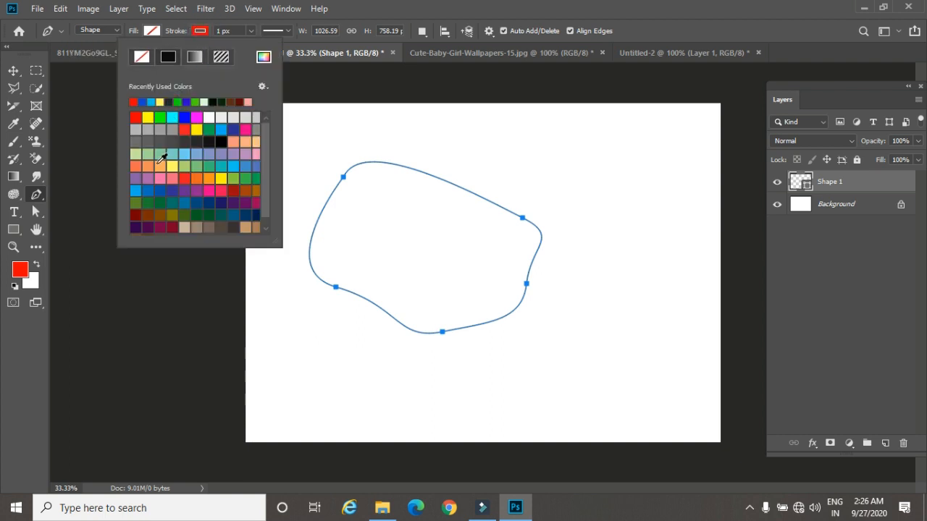
{"action": "left_click", "coordinate": [250, 30]}
{"action": "left_click_drag", "start_coordinate": [249, 46], "coordinate": [258, 47]}
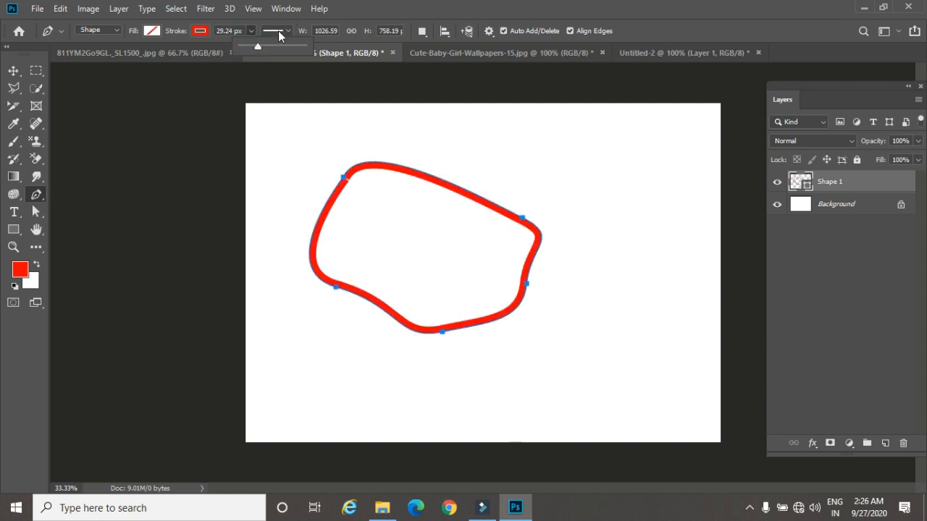
- Change the shape's stroke to the dashed line style with a gap of 5
{"action": "left_click", "coordinate": [281, 30]}
{"action": "left_click", "coordinate": [260, 97]}
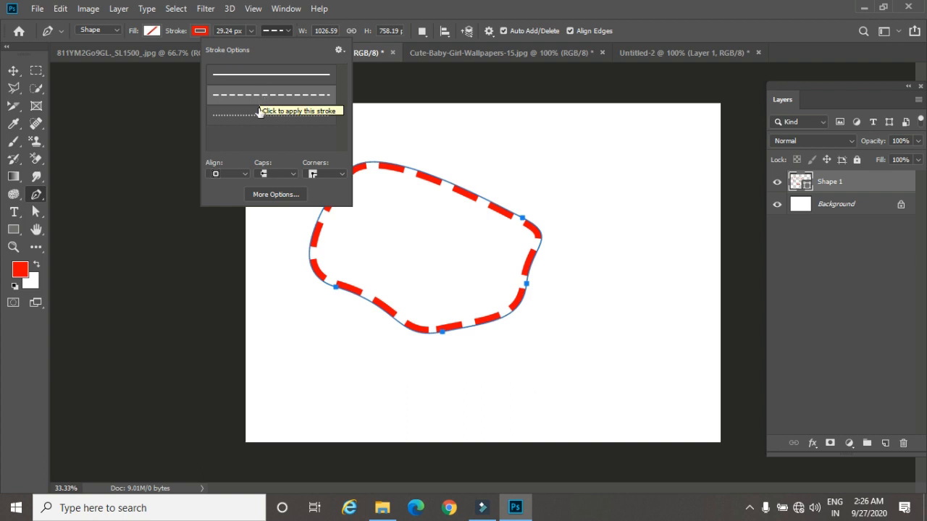
{"action": "left_click", "coordinate": [273, 194]}
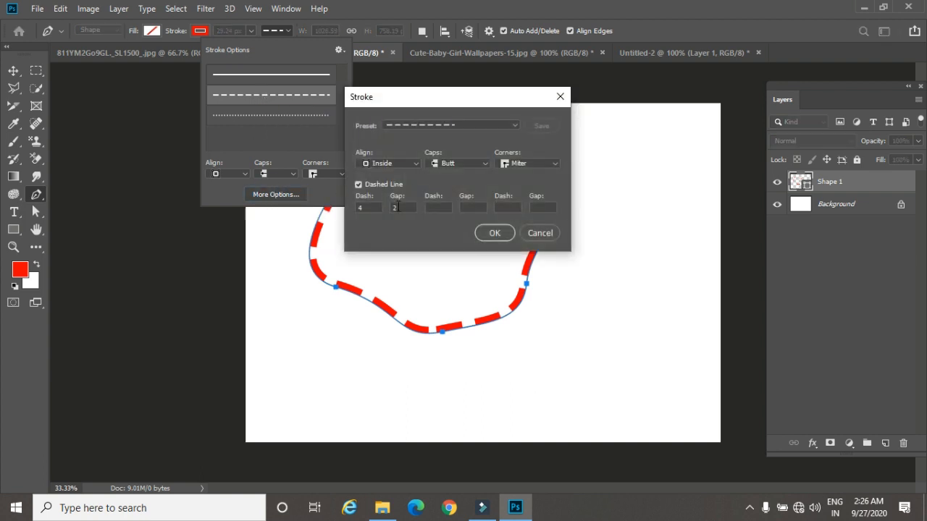
{"action": "double_click", "coordinate": [406, 208]}
{"action": "type", "text": "5"}
{"action": "left_click", "coordinate": [431, 207]}
{"action": "left_click", "coordinate": [494, 232]}
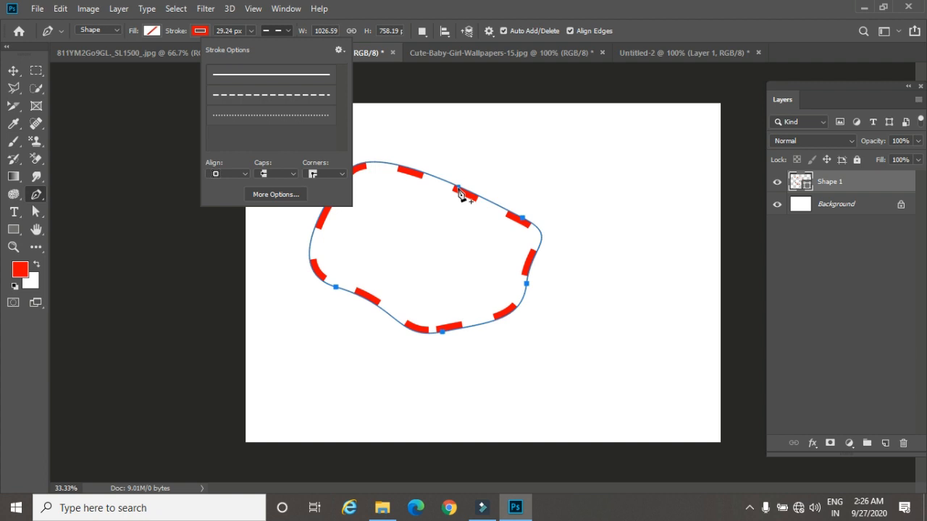
- Switch to the Move tool to view the dashed shape without its path outline, and minimize the program window
{"action": "left_click", "coordinate": [13, 70]}
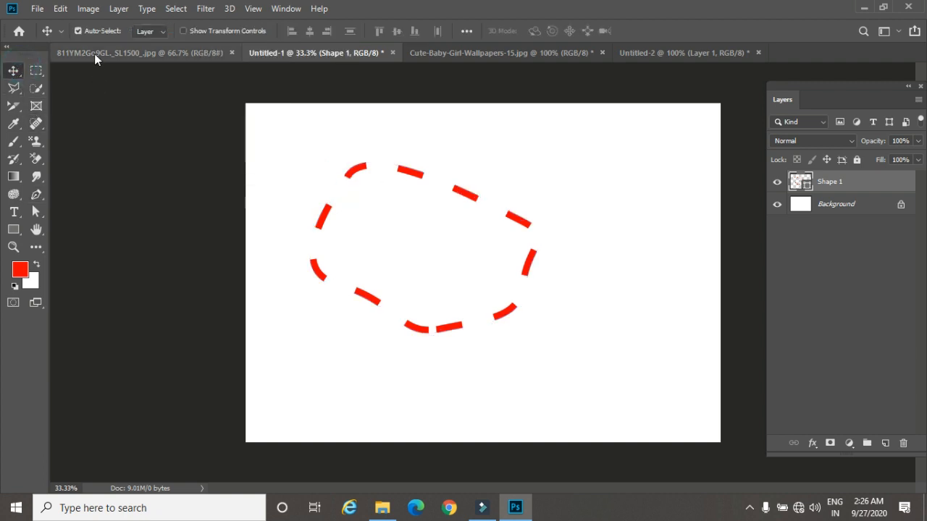
{"action": "left_click", "coordinate": [37, 195]}
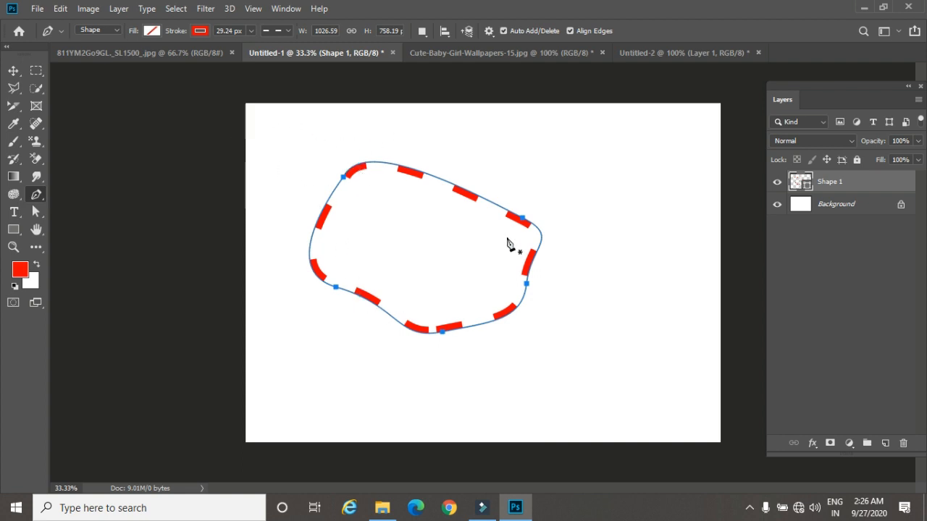
{"action": "left_click", "coordinate": [36, 194]}
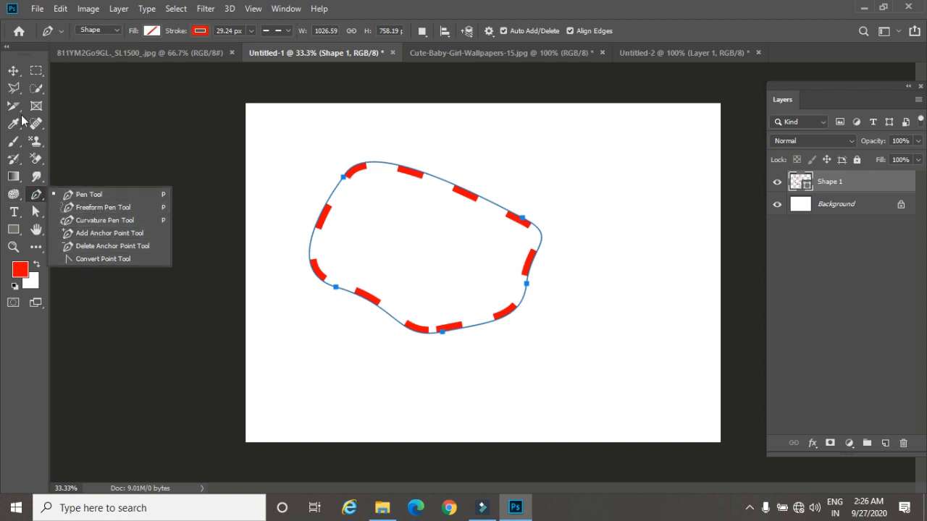
{"action": "left_click", "coordinate": [14, 71]}
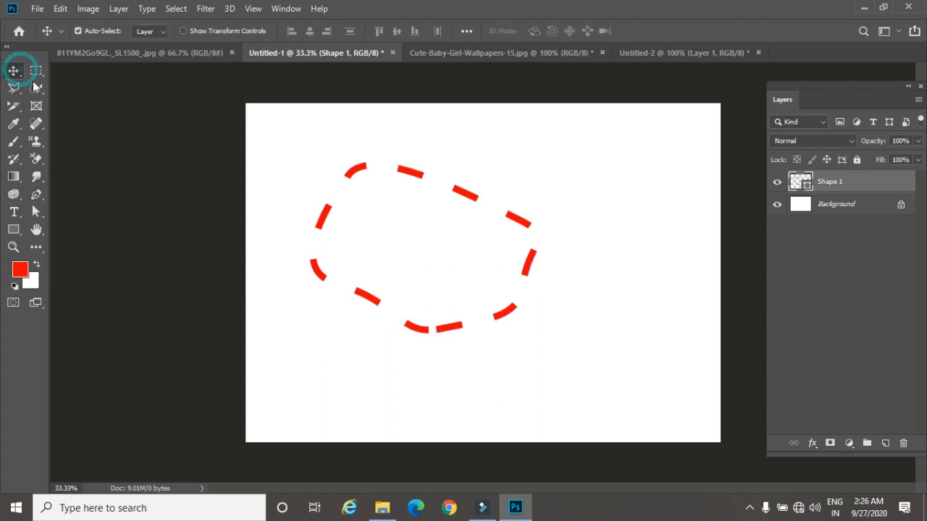
{"action": "left_click", "coordinate": [864, 7]}
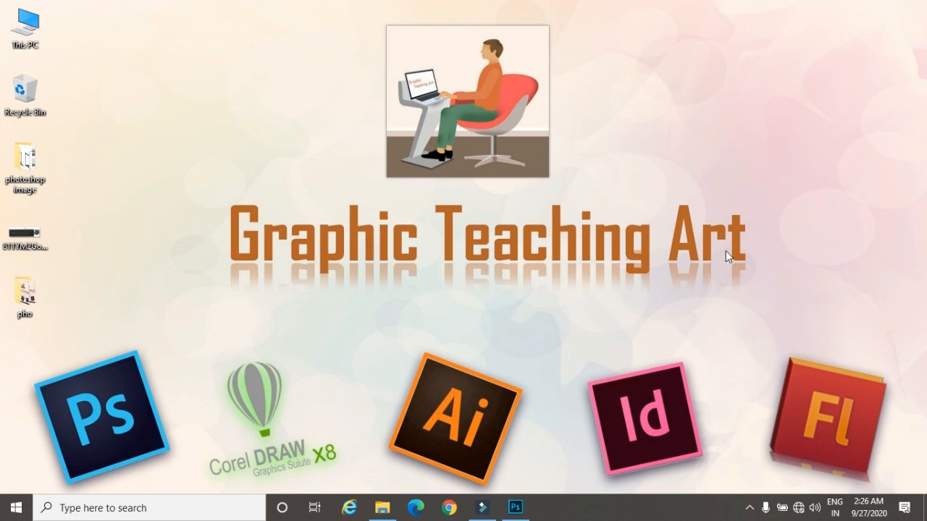